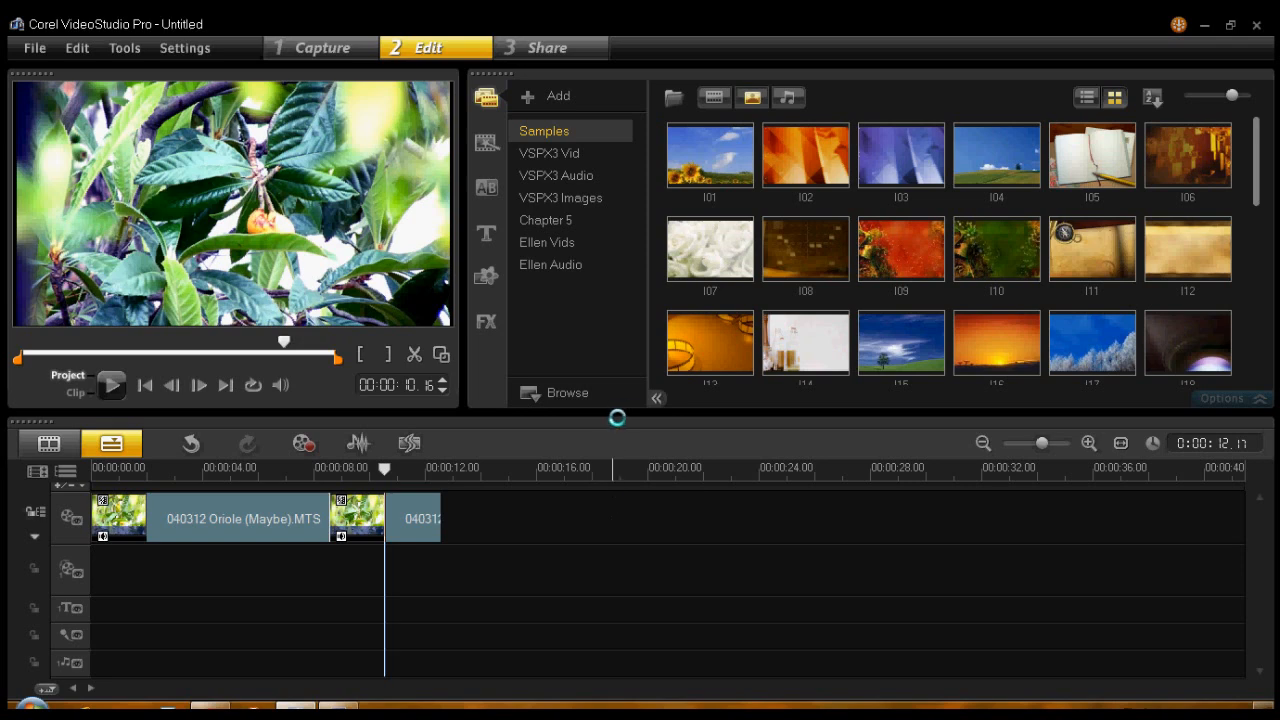
# - Resize the timeline area by shifting its upper border up and down, ending near its original height
pyautogui.moveTo(616, 415); pyautogui.dragTo(619, 376)
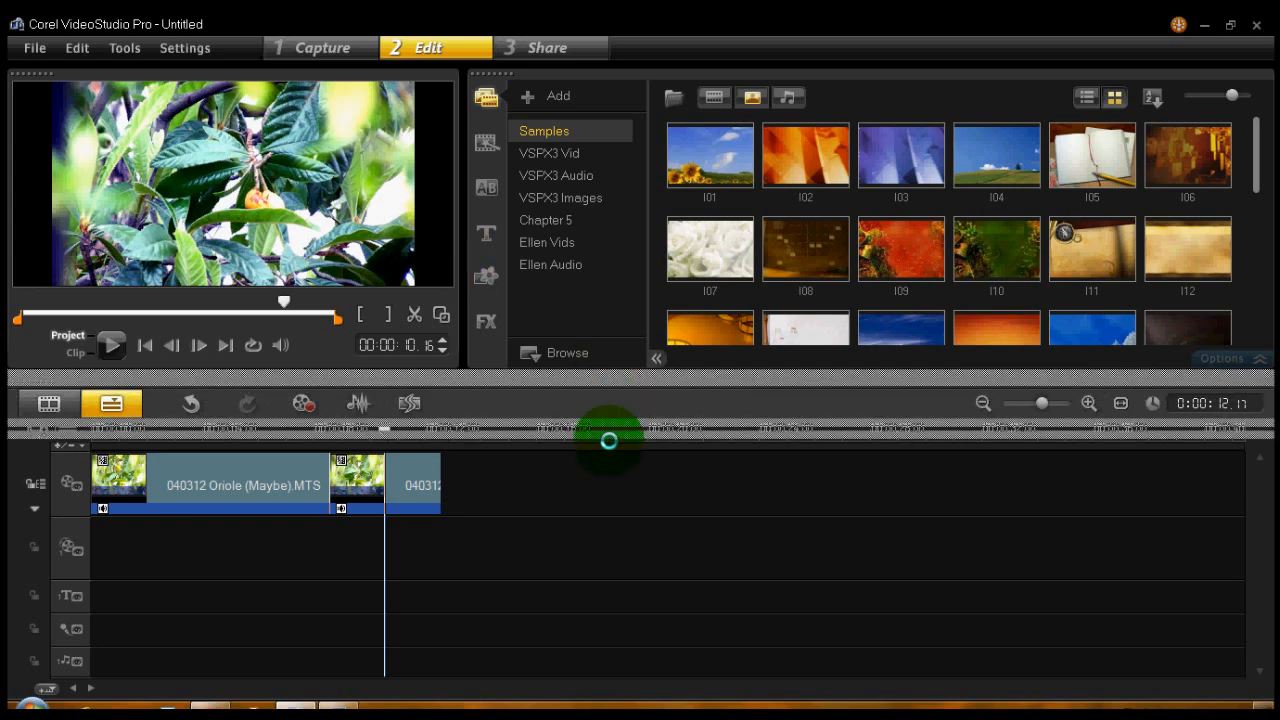
pyautogui.moveTo(612, 375)
pyautogui.mouseDown()
pyautogui.moveTo(609, 441)
pyautogui.moveTo(613, 359)
pyautogui.mouseUp()
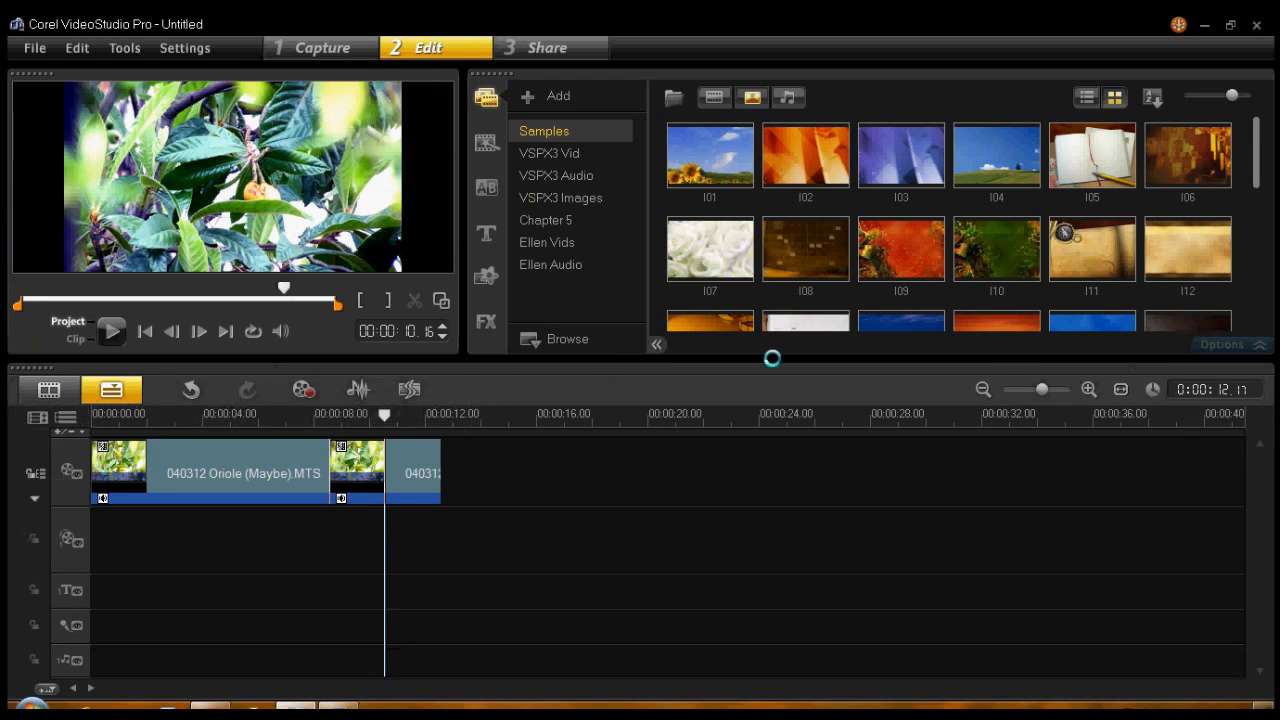
pyautogui.moveTo(743, 360); pyautogui.dragTo(742, 441)
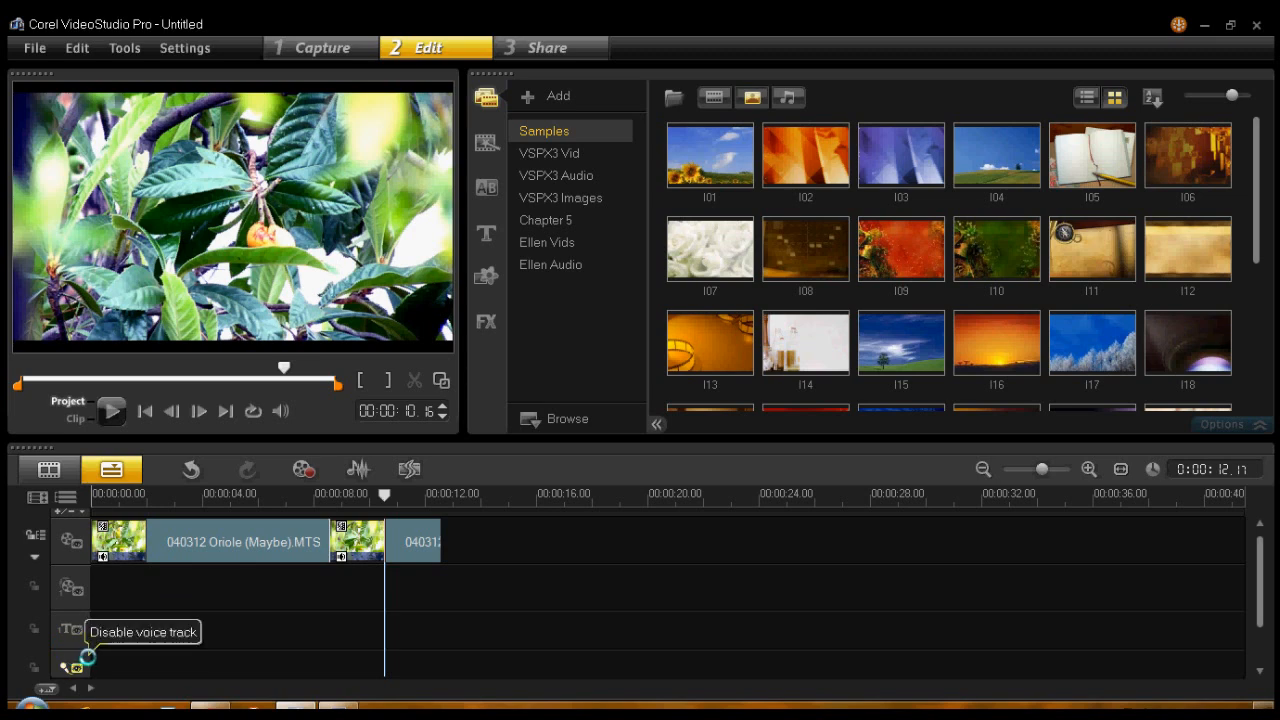
pyautogui.moveTo(715, 438); pyautogui.dragTo(718, 412)
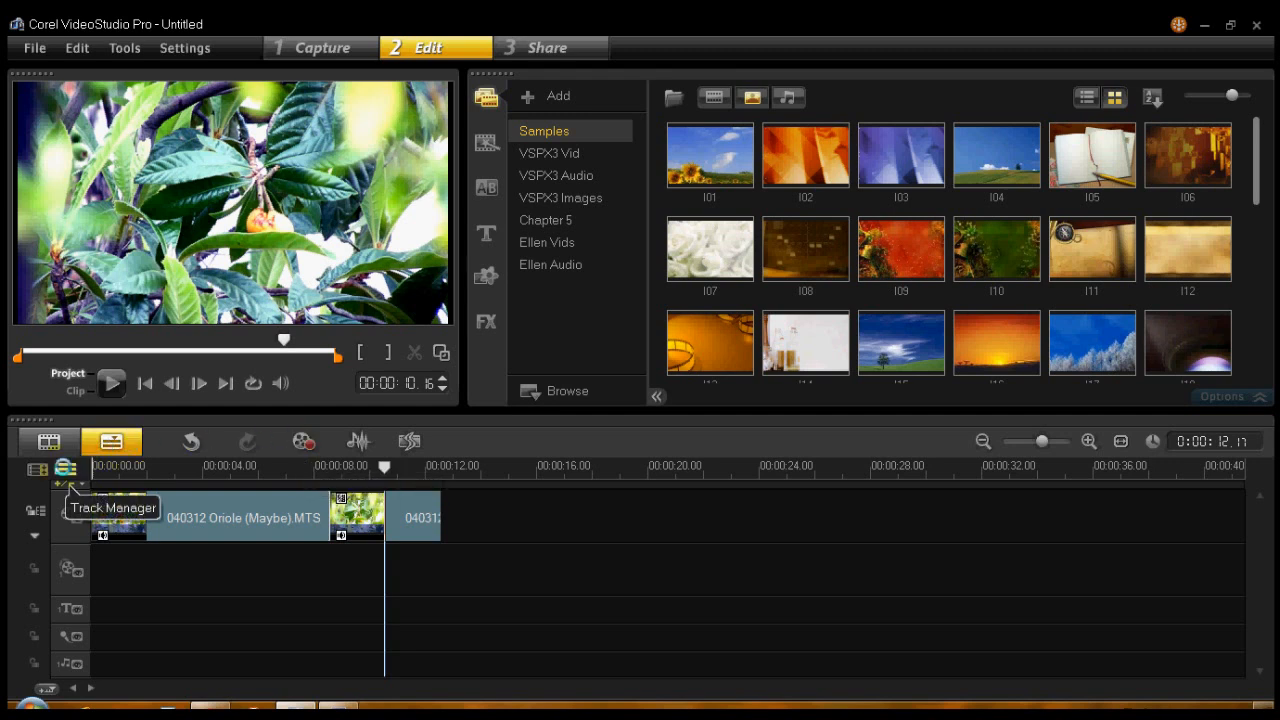
# - Examine the track types and title track setting in the Track Manager, and cancel the dialog
pyautogui.click(65, 468)
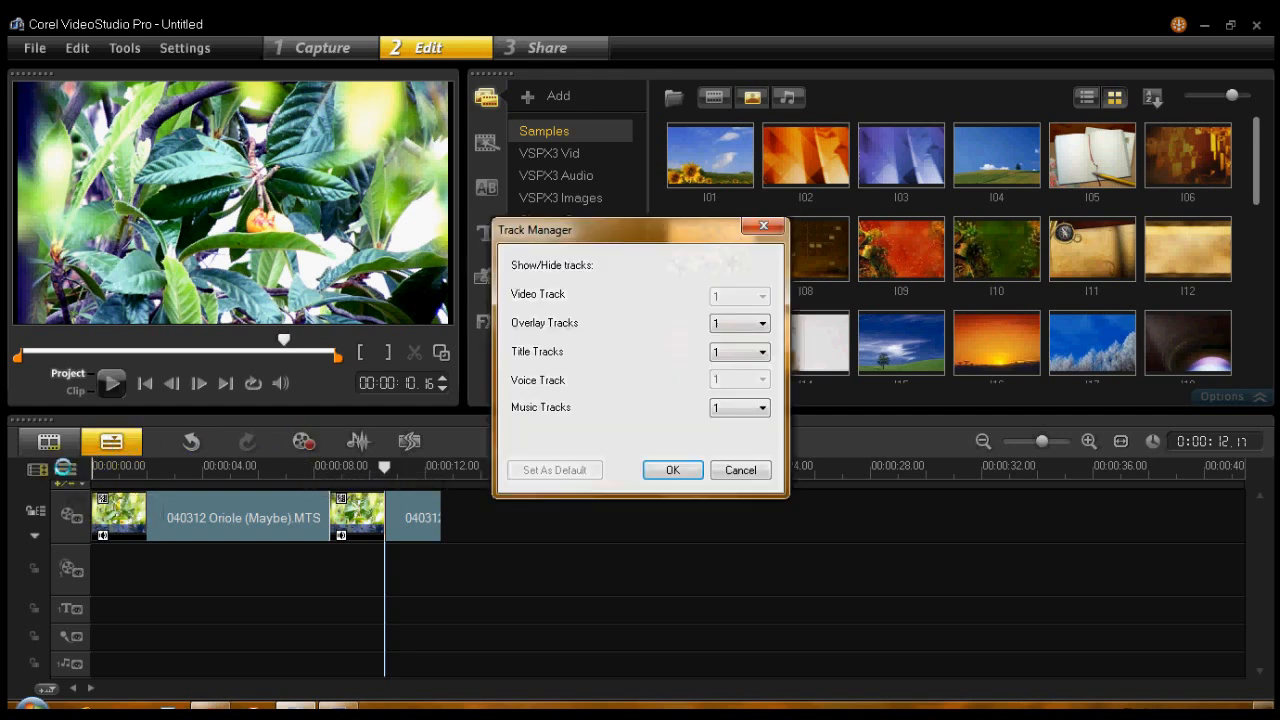
pyautogui.click(722, 353)
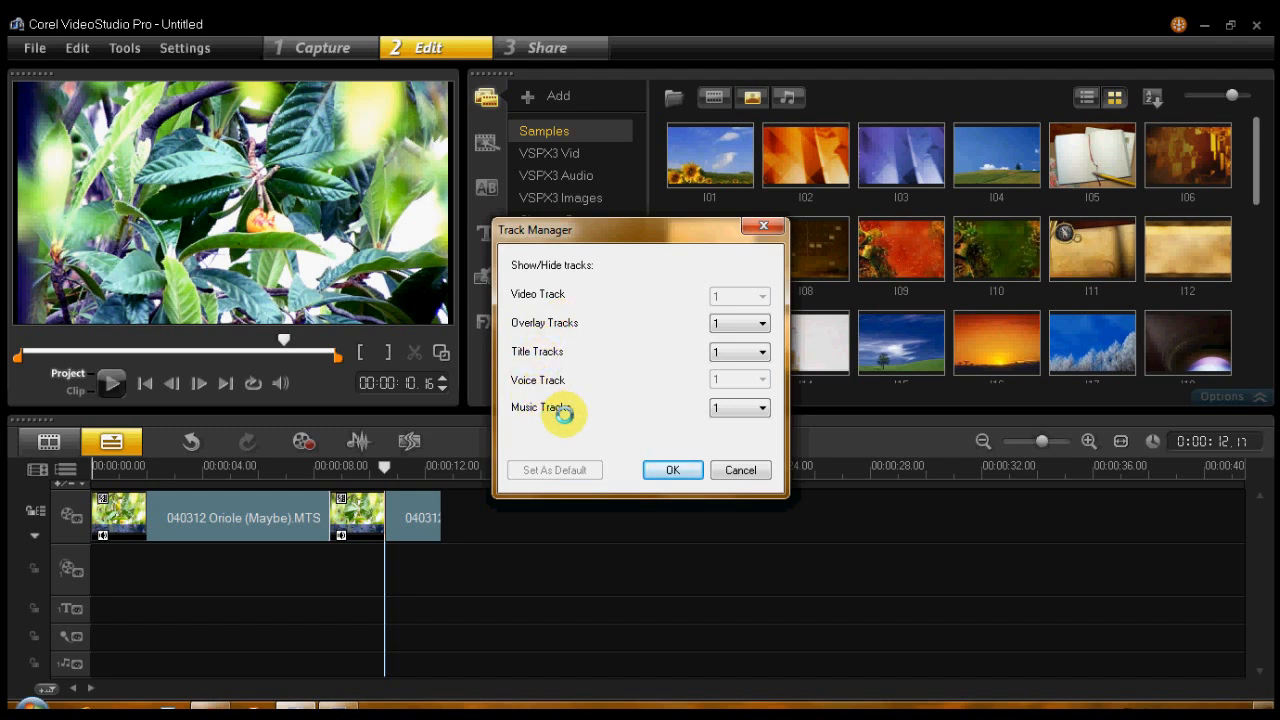
pyautogui.click(740, 470)
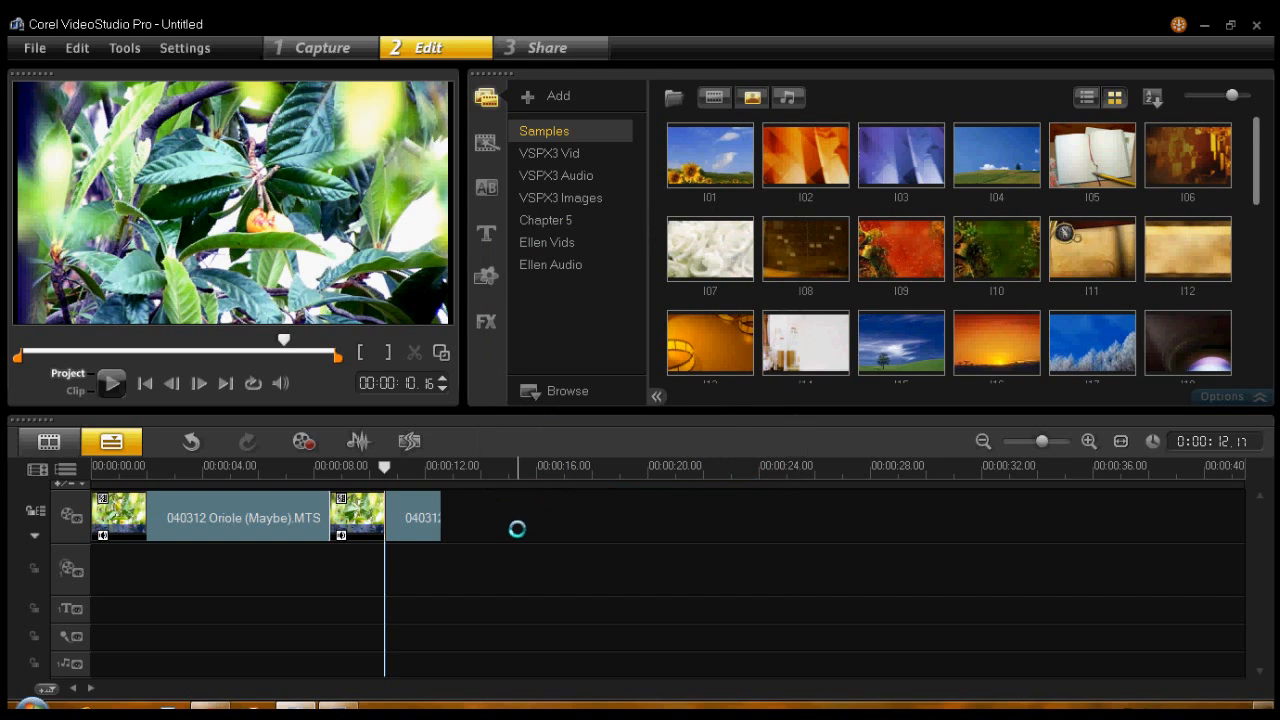
# - Reopen the Track Manager from the timeline, examine the available music track counts, and cancel without changing them
pyautogui.rightClick(523, 568)
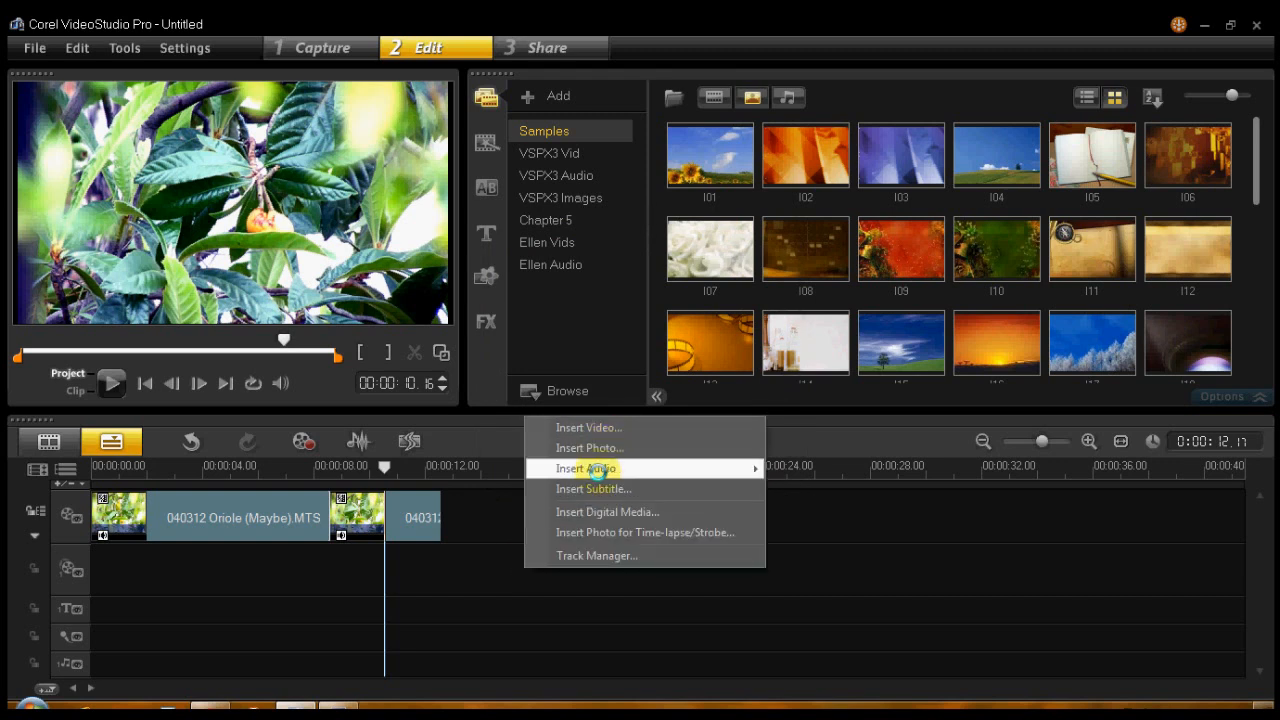
pyautogui.click(603, 556)
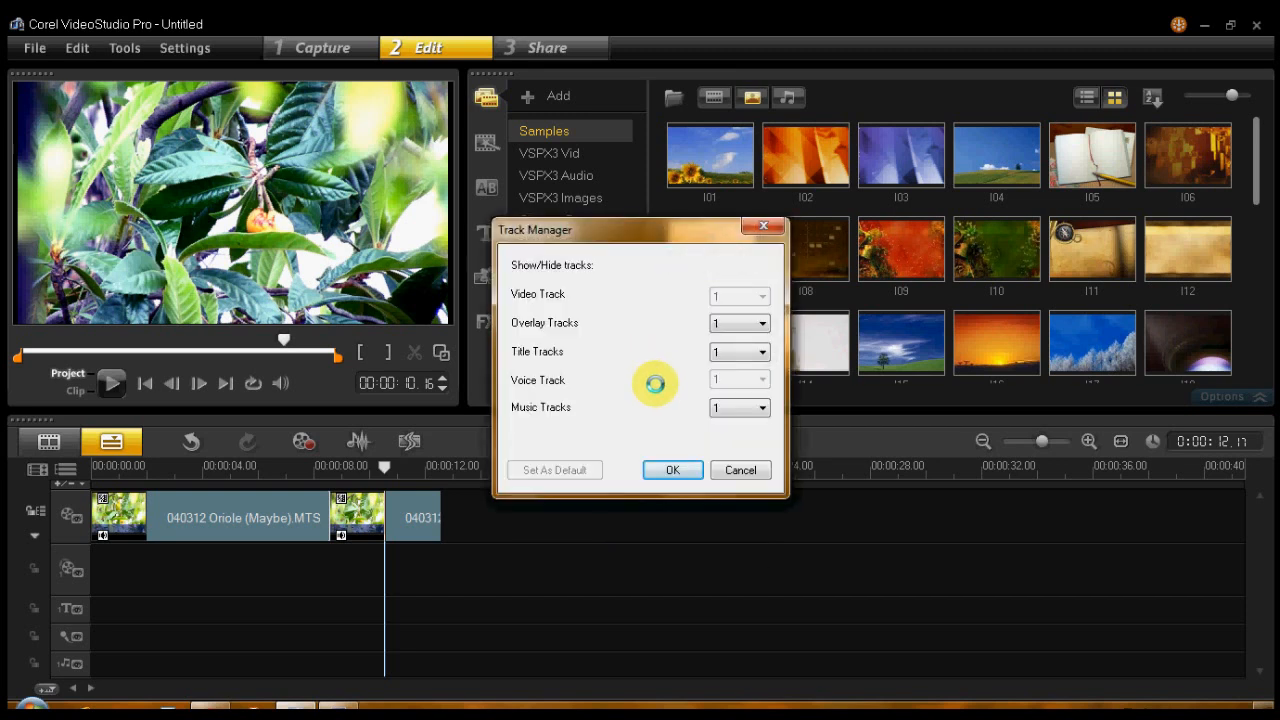
pyautogui.click(764, 407)
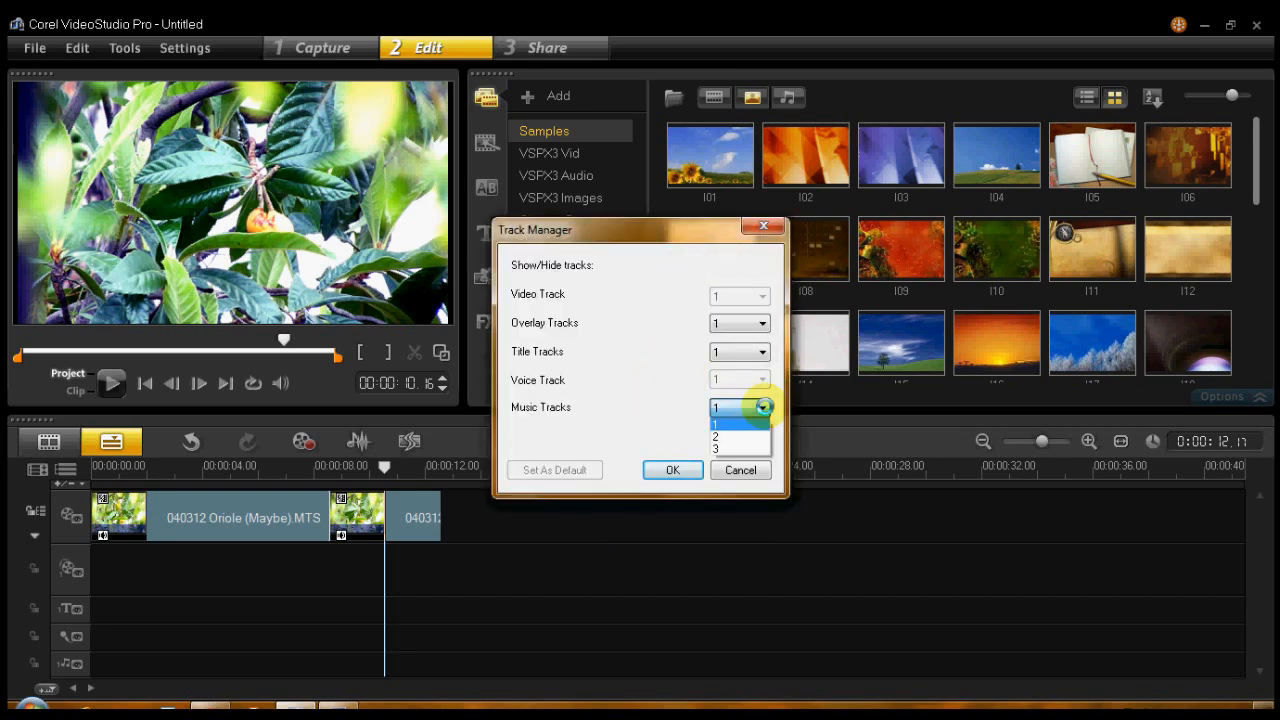
pyautogui.click(764, 407)
pyautogui.click(740, 470)
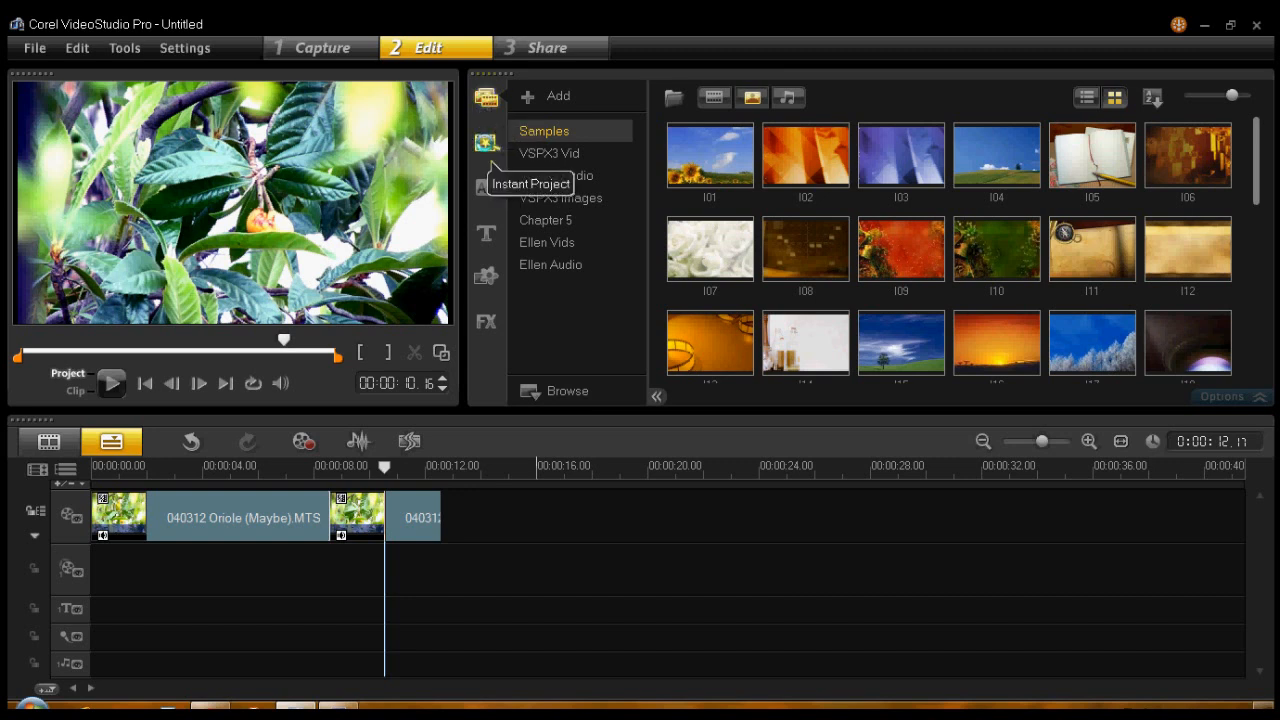
# - View the Instant Project templates and return to the media library
pyautogui.click(489, 150)
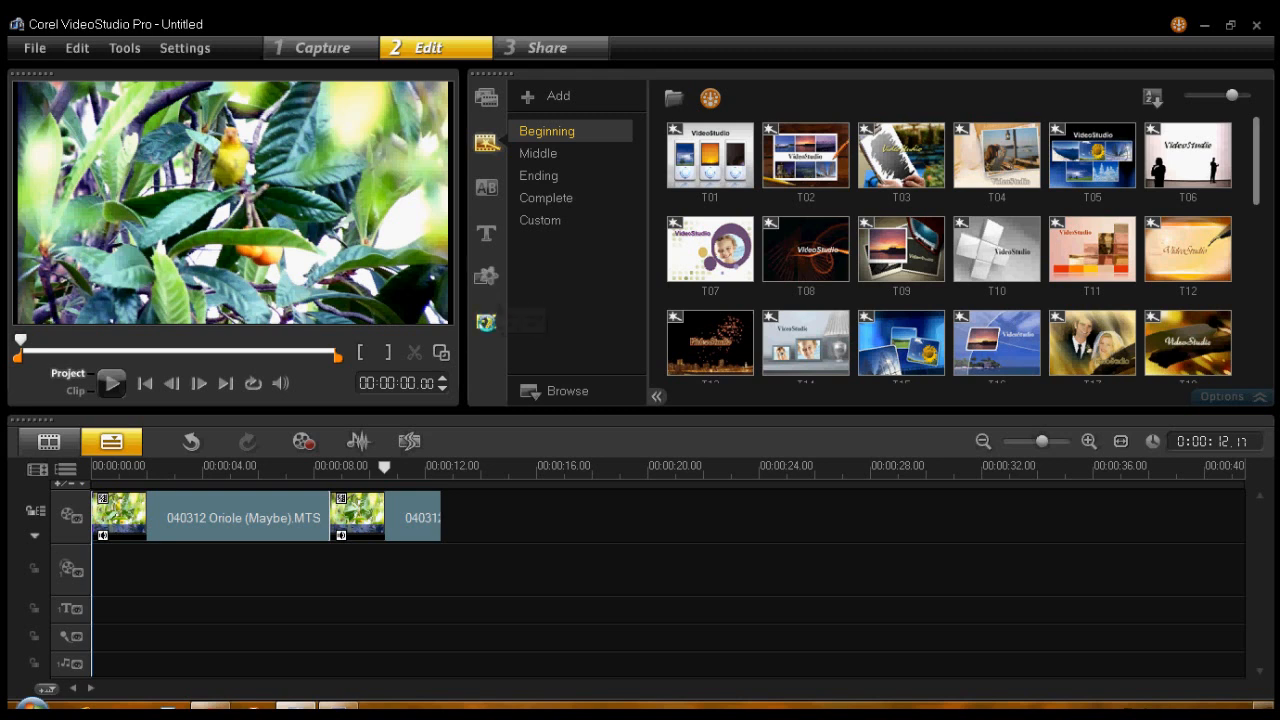
pyautogui.click(486, 96)
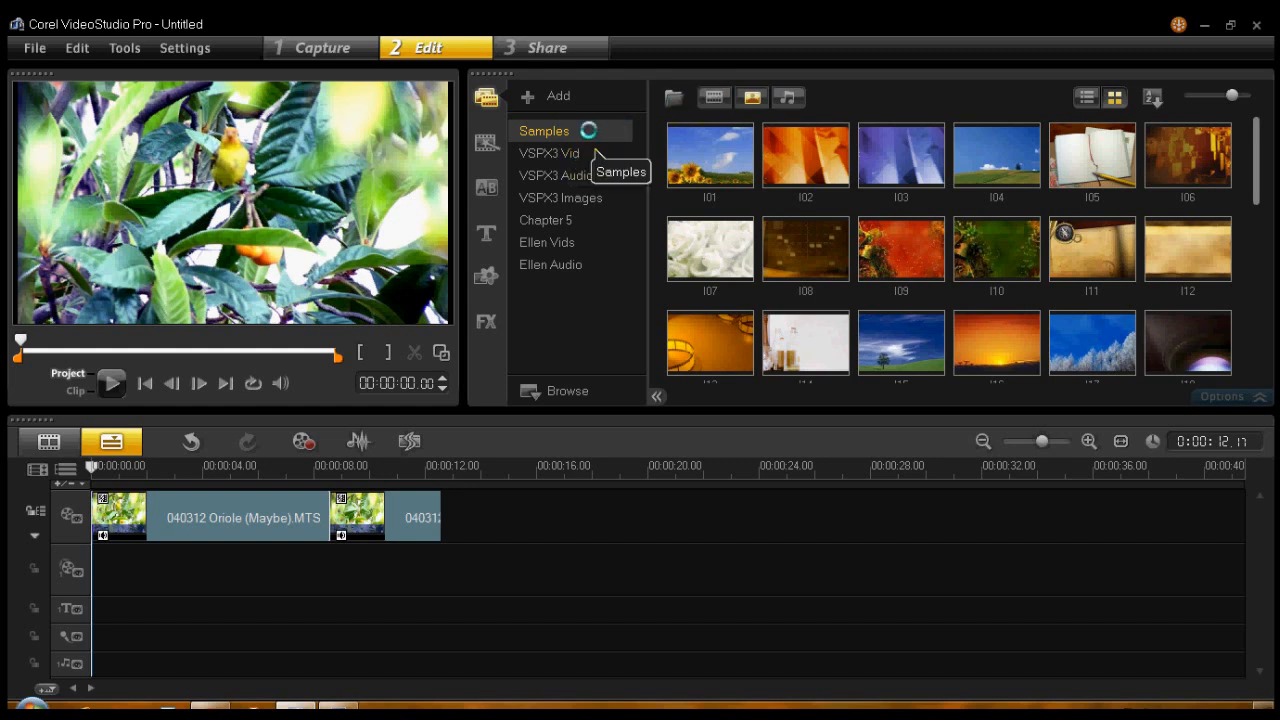
# - Filter the Samples library folder by media type, ending with video, photo and audio files all shown
pyautogui.click(714, 97)
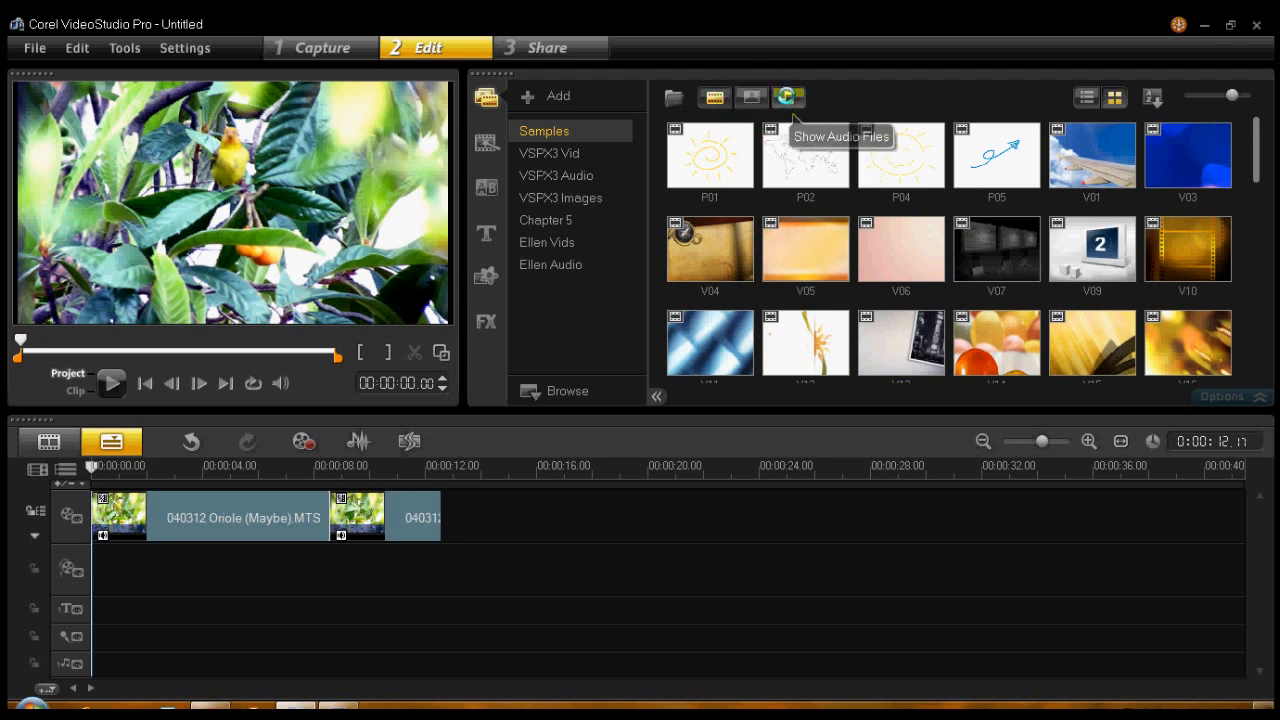
pyautogui.click(789, 97)
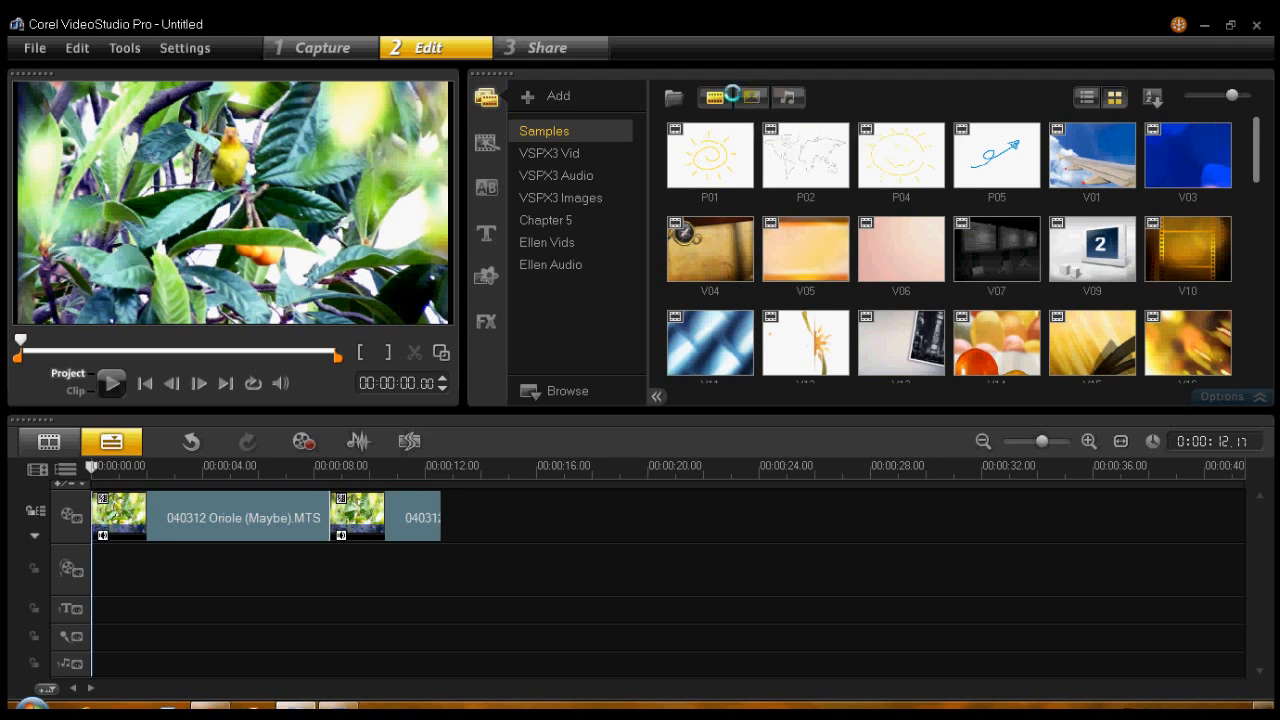
pyautogui.click(787, 97)
pyautogui.click(714, 97)
pyautogui.click(750, 97)
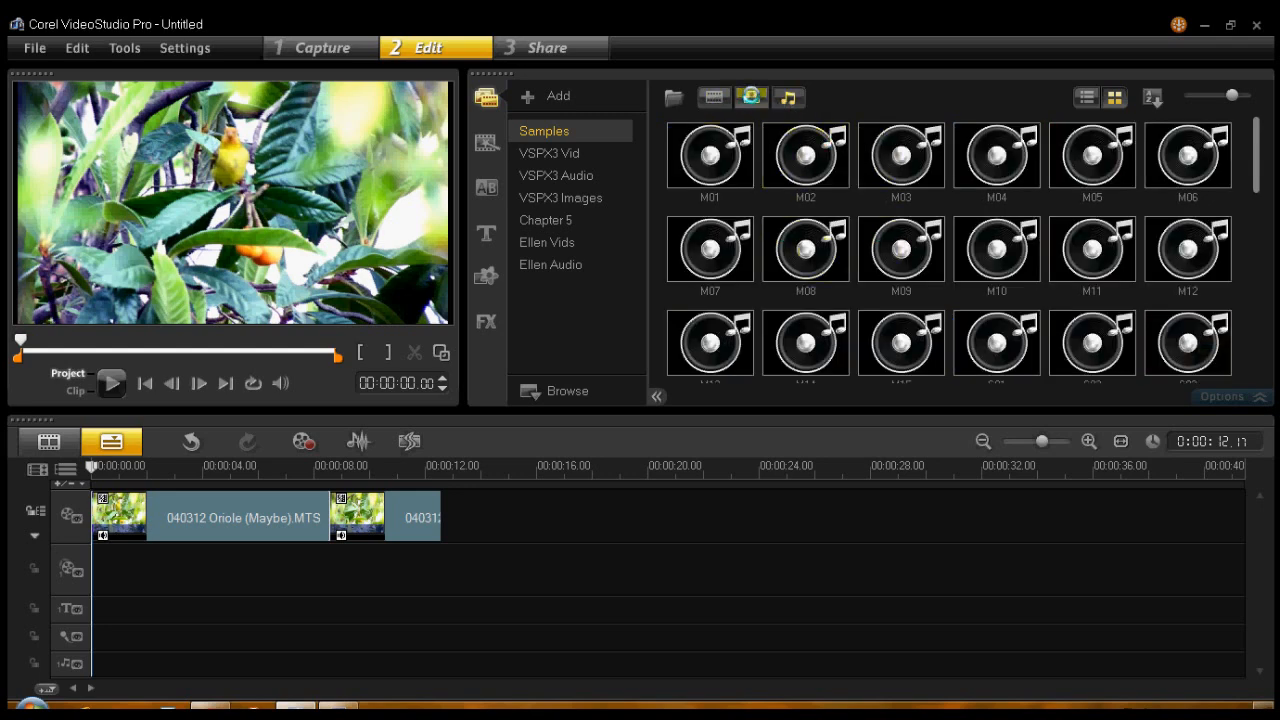
pyautogui.click(750, 97)
pyautogui.click(714, 97)
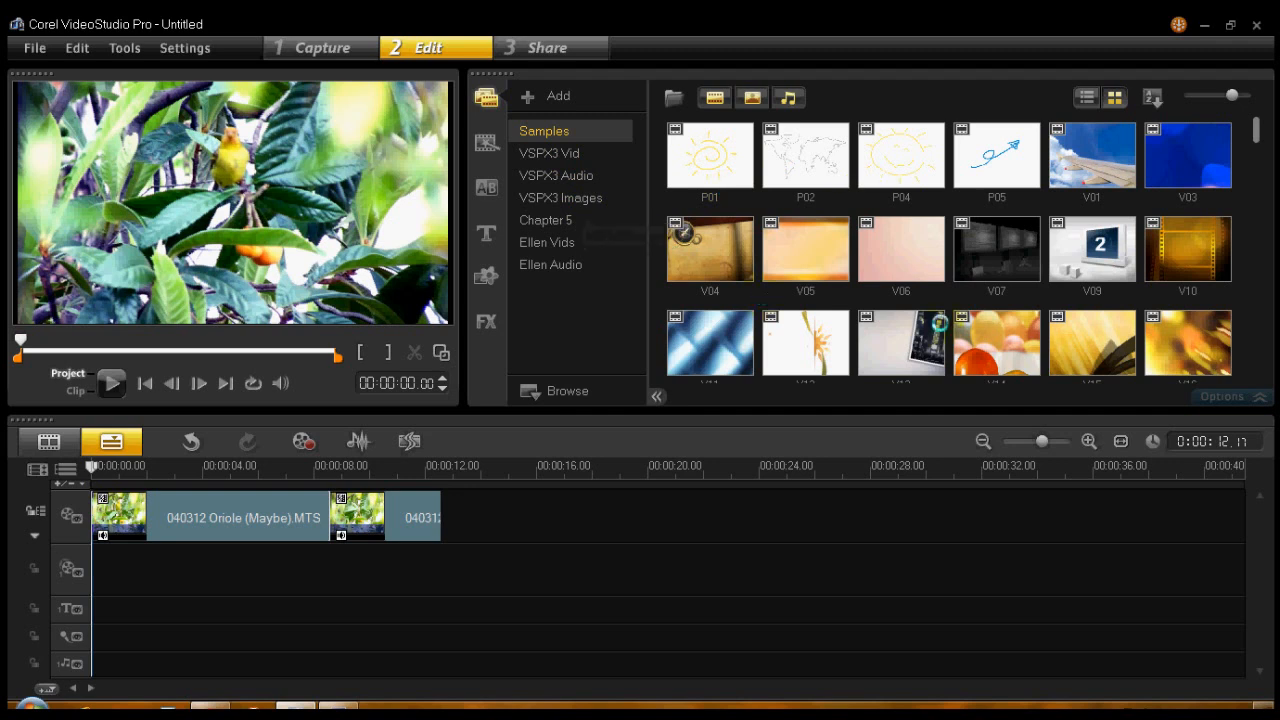
# - View the contents of the custom video folder and the custom audio folder in the library
pyautogui.click(558, 242)
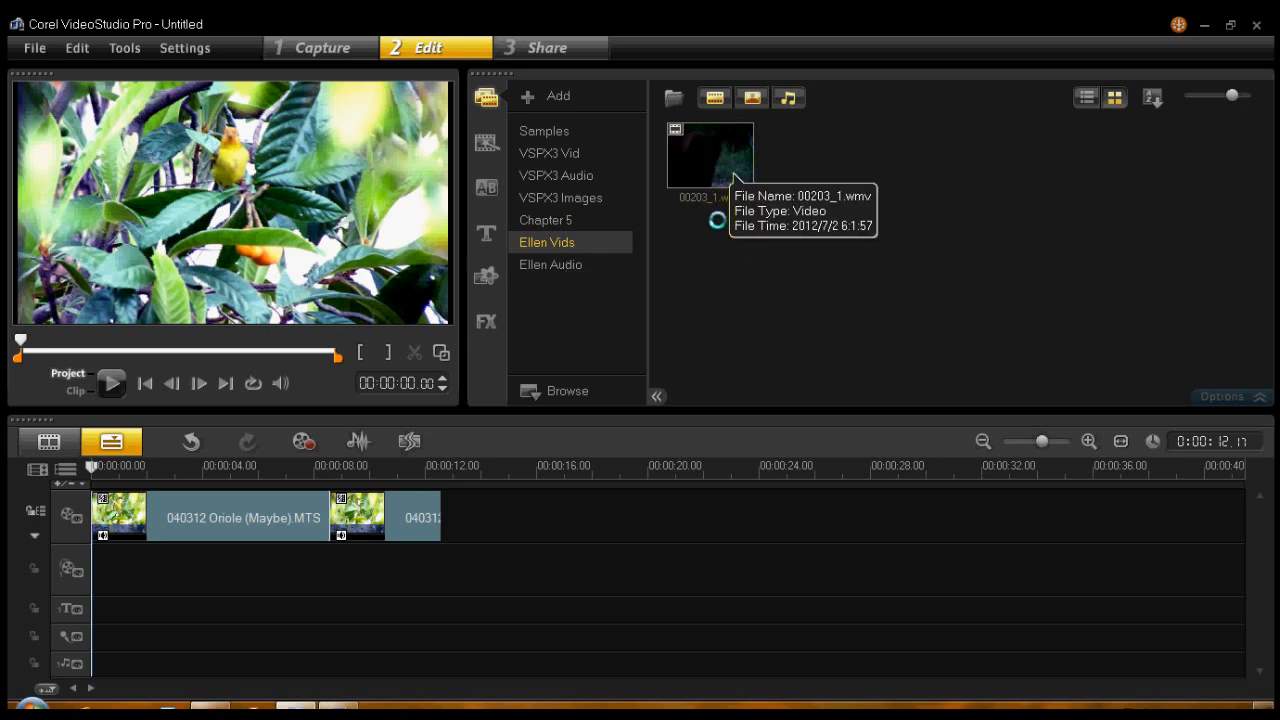
pyautogui.click(566, 265)
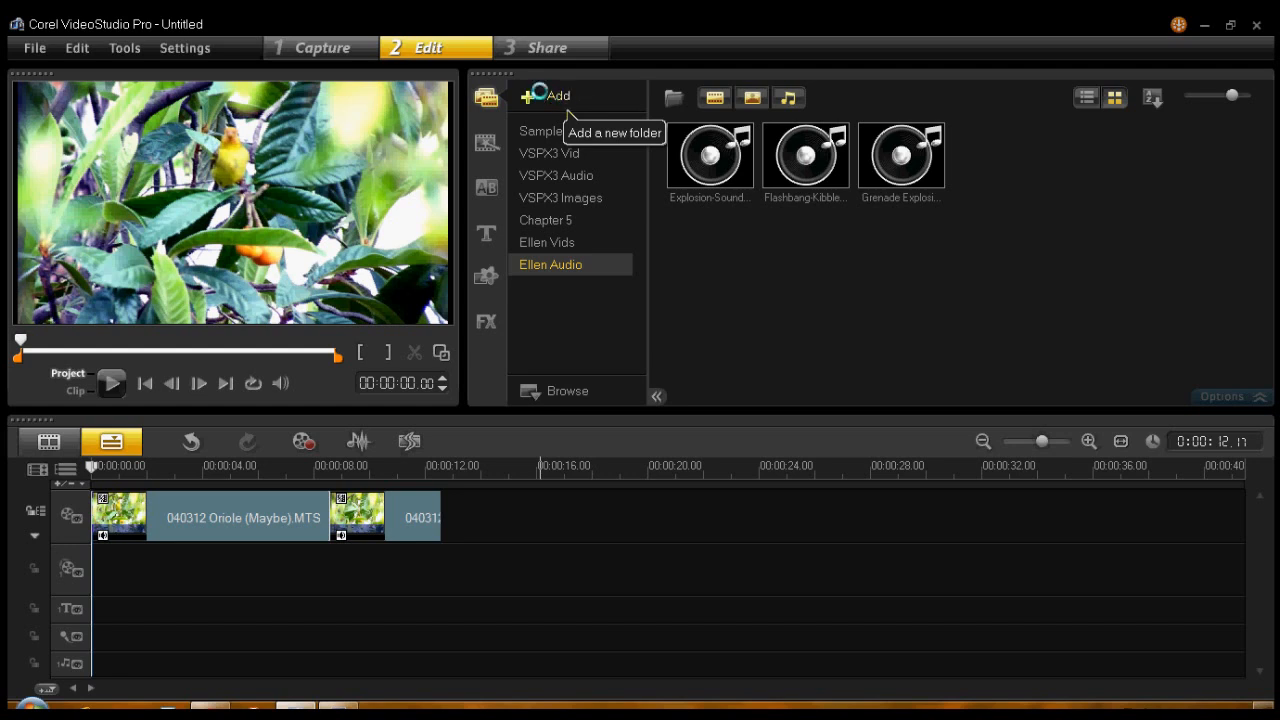
# - Add a new library folder named with the owner's first name followed by "Photos"
pyautogui.click(563, 104)
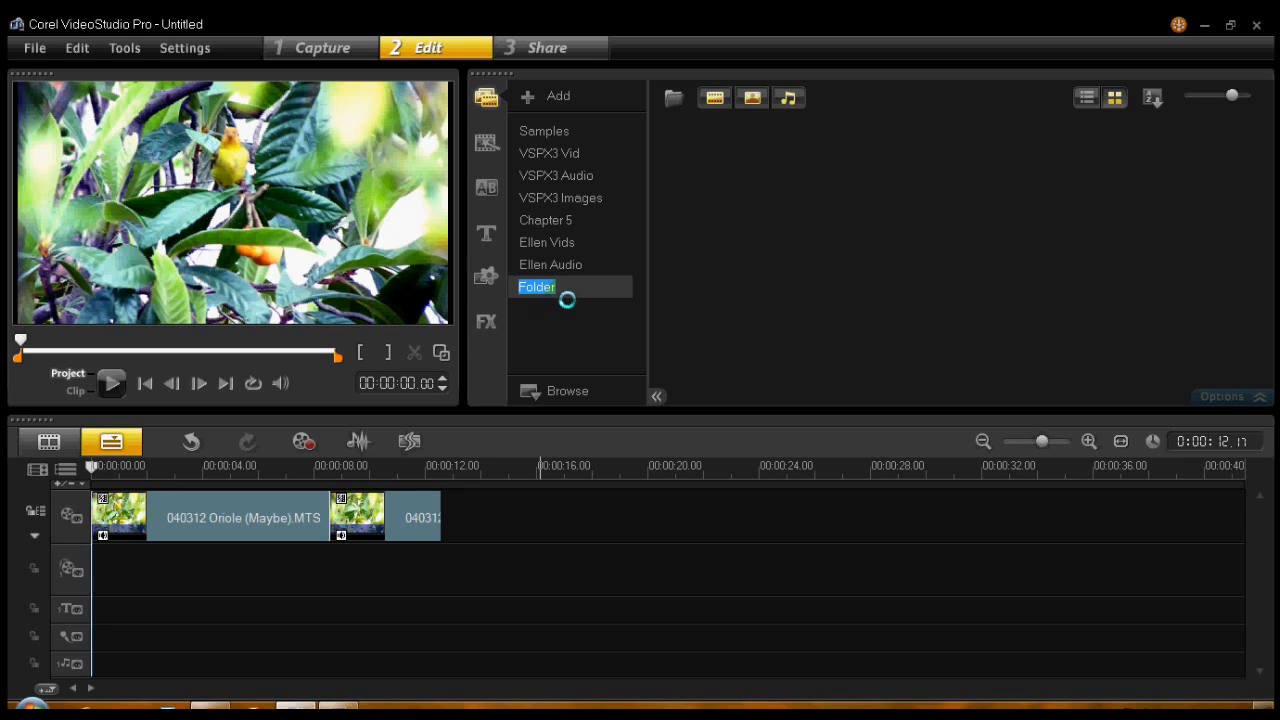
pyautogui.write('Ellen Photos')
pyautogui.press('Return')
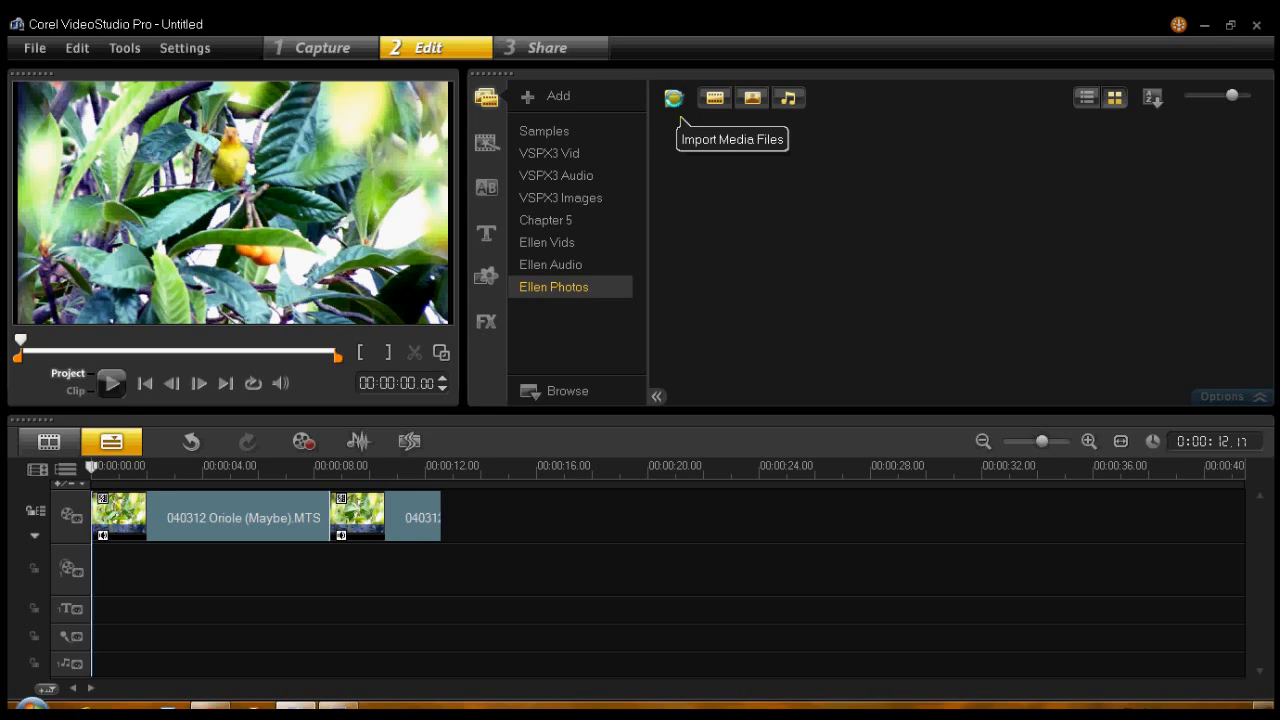
# - Import 020212 Sm Titmouse.JPG, explosion.jpg and Lit Rock Face ED1.jpg from the Pictures library into the new photos folder
pyautogui.click(676, 102)
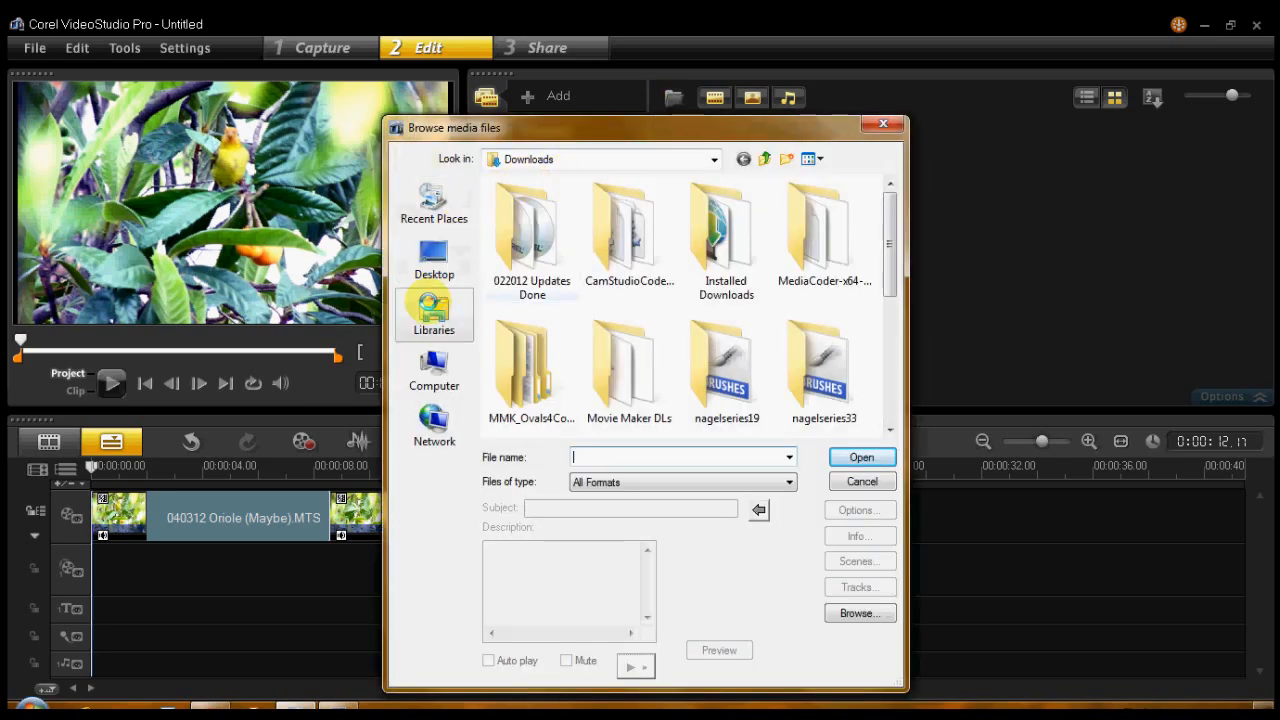
pyautogui.click(432, 312)
pyautogui.doubleClick(522, 246)
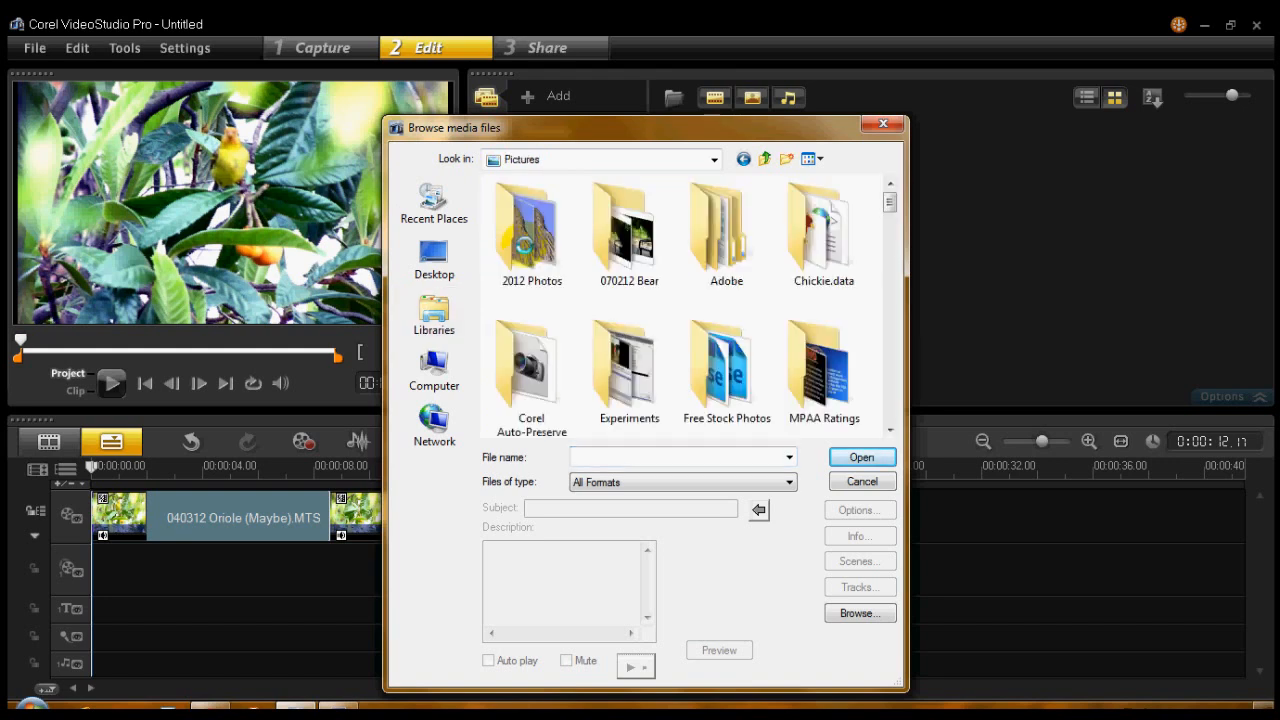
pyautogui.moveTo(888, 200); pyautogui.dragTo(888, 247)
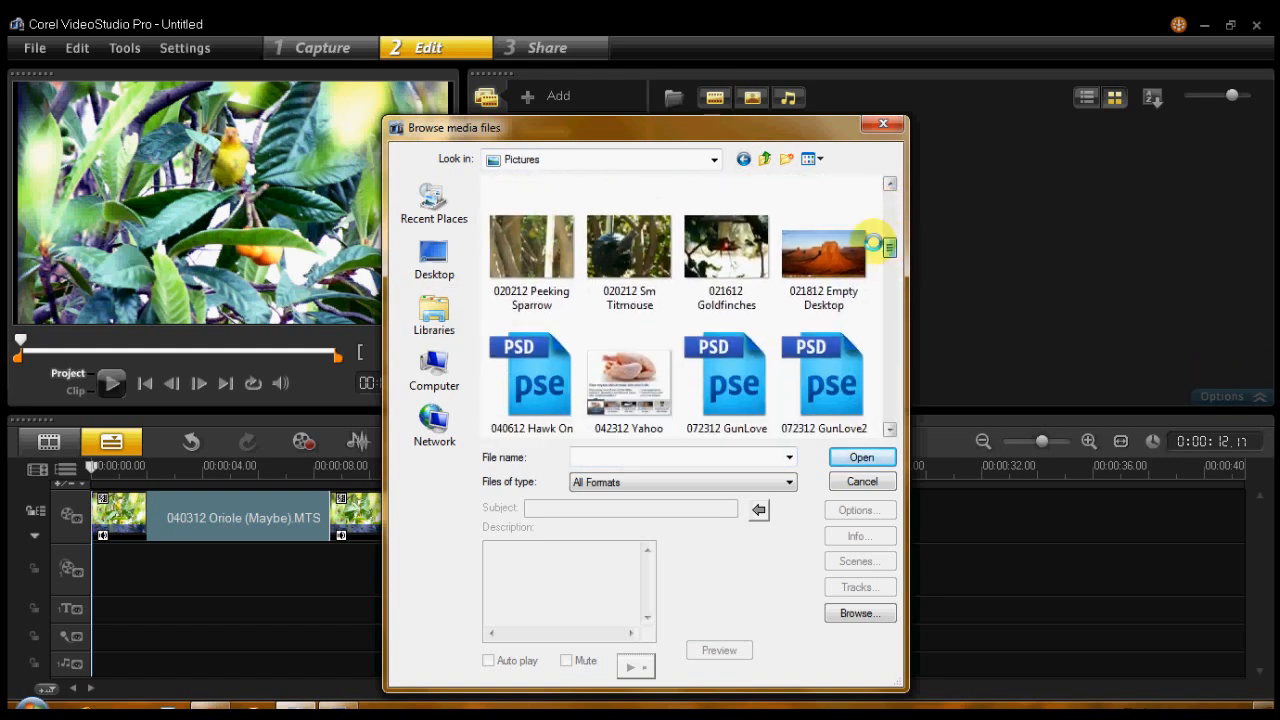
pyautogui.click(632, 242)
pyautogui.moveTo(887, 247); pyautogui.dragTo(889, 328)
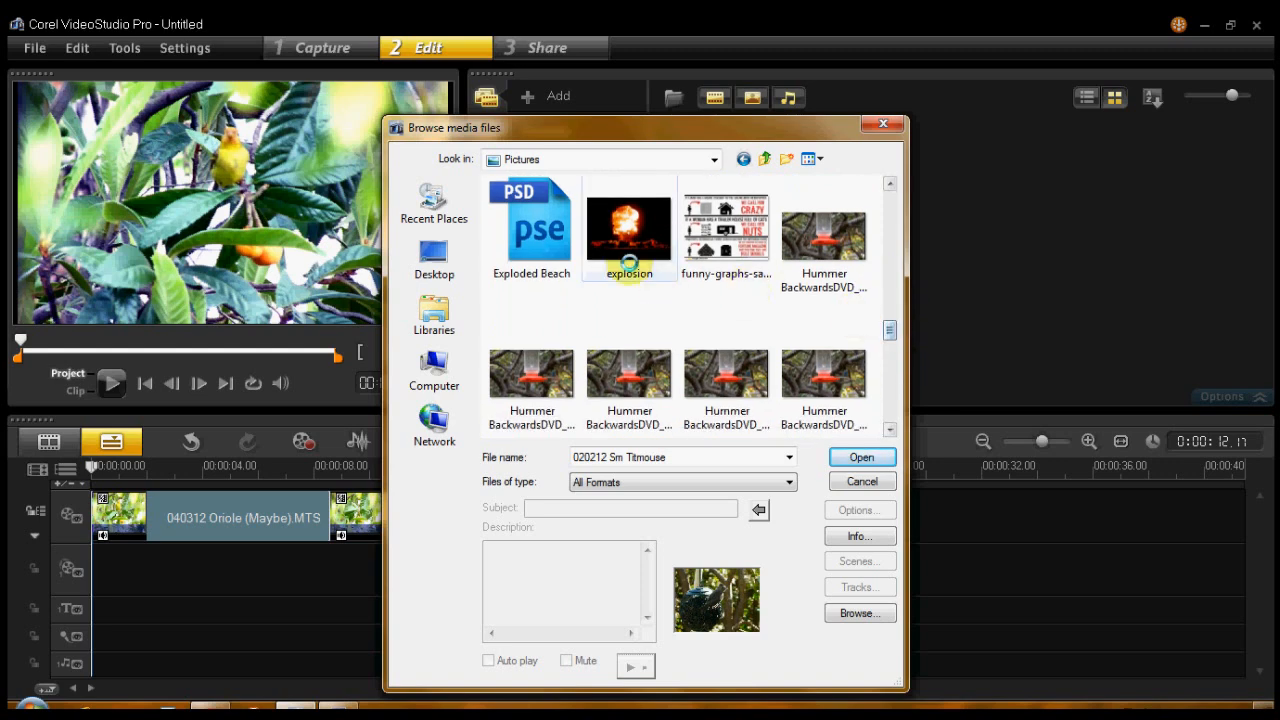
pyautogui.keyDown('ctrl'); pyautogui.click(629, 237); pyautogui.keyUp('ctrl')
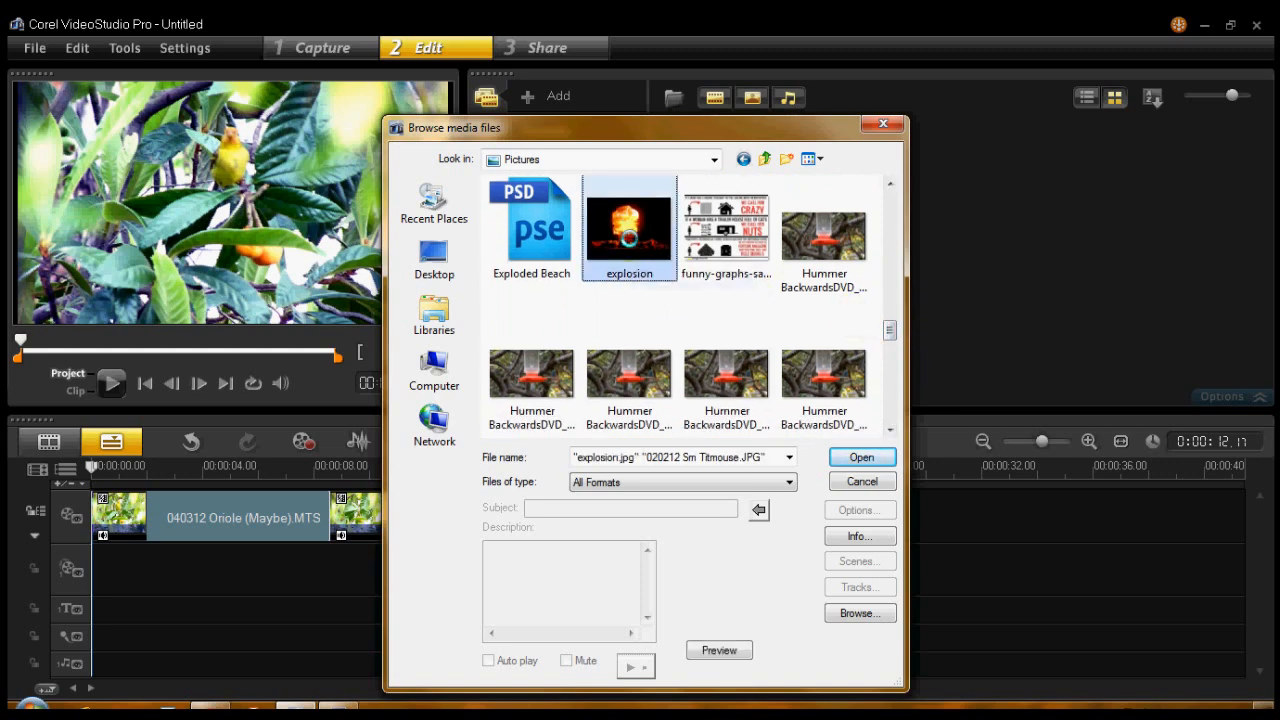
pyautogui.moveTo(889, 328); pyautogui.dragTo(893, 367)
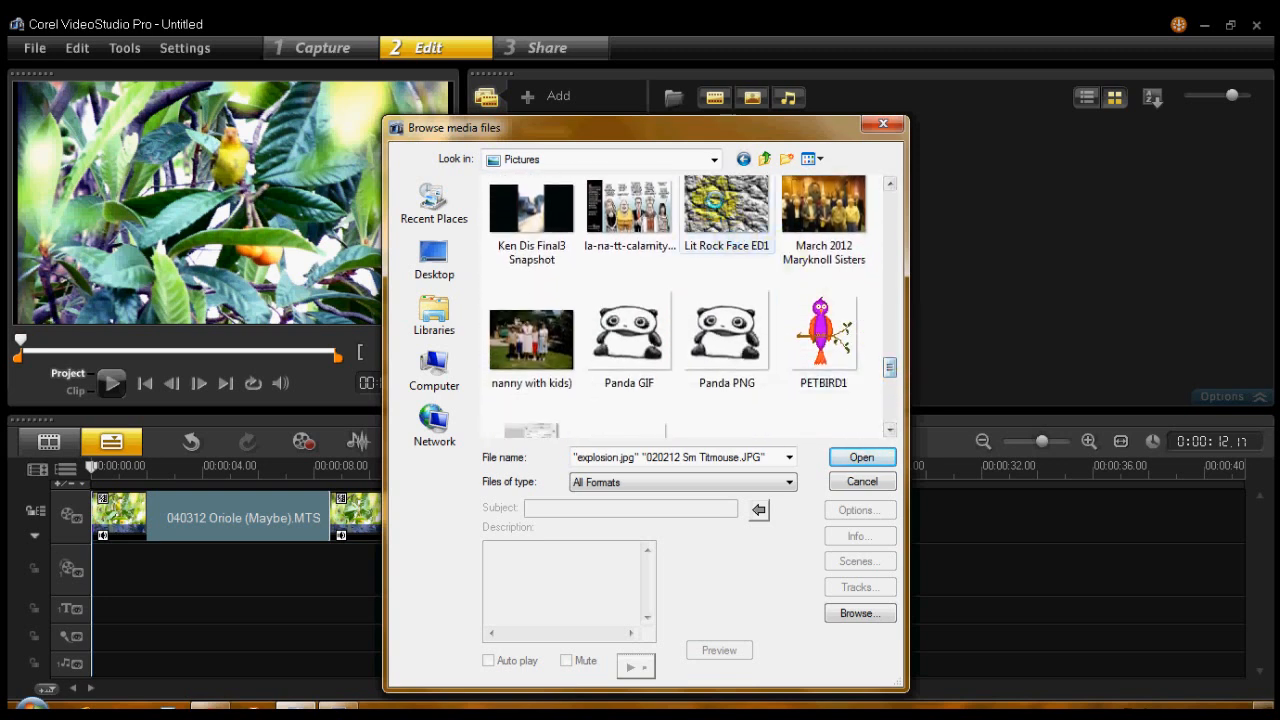
pyautogui.keyDown('ctrl'); pyautogui.click(713, 199); pyautogui.keyUp('ctrl')
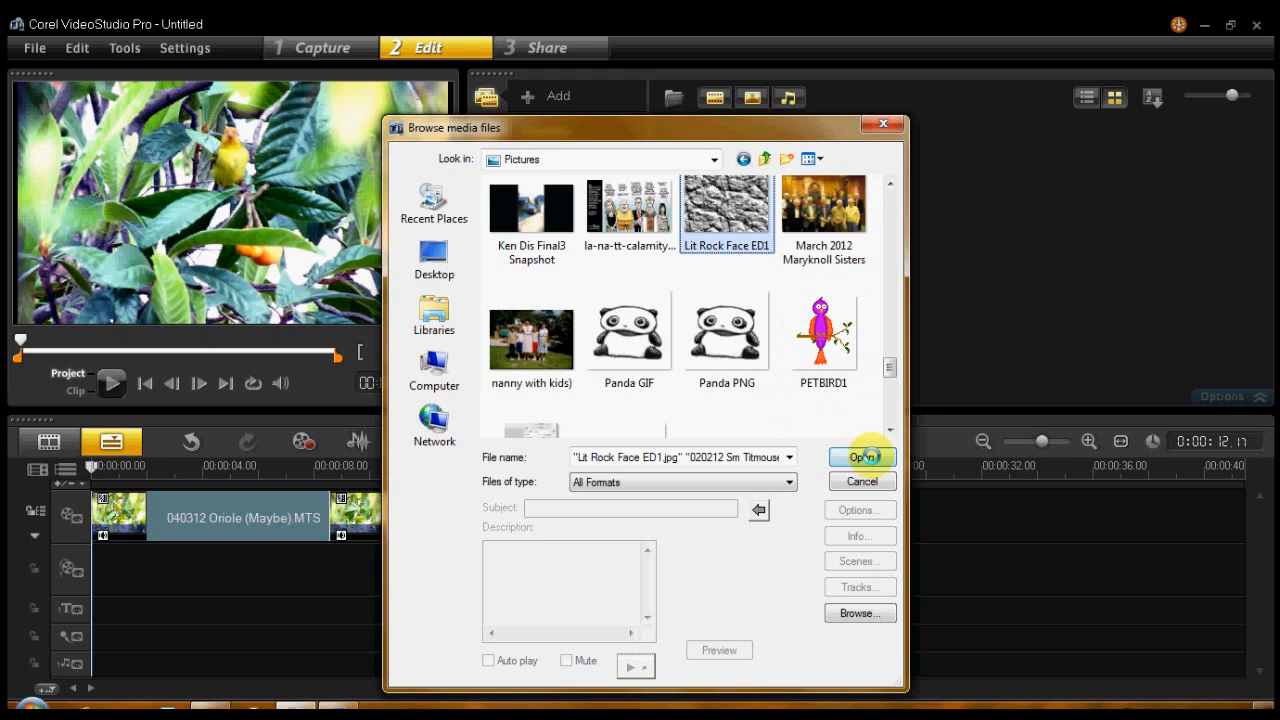
pyautogui.click(866, 456)
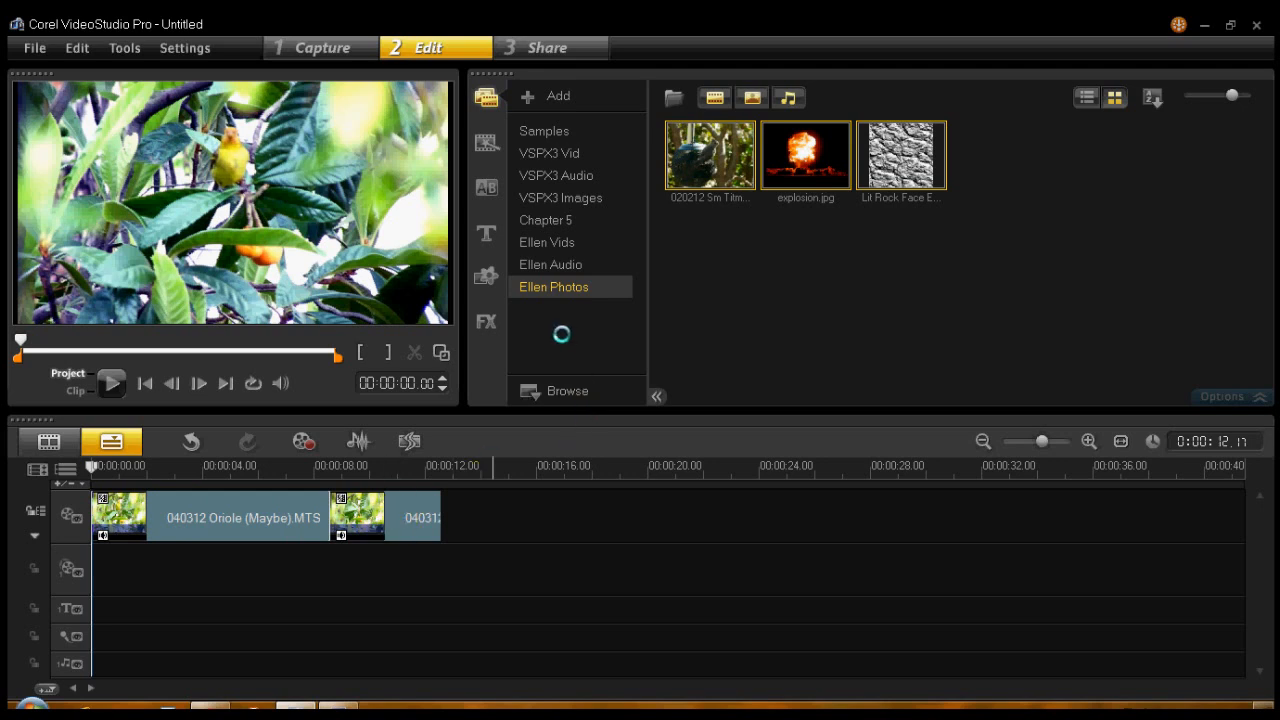
pyautogui.rightClick(946, 196)
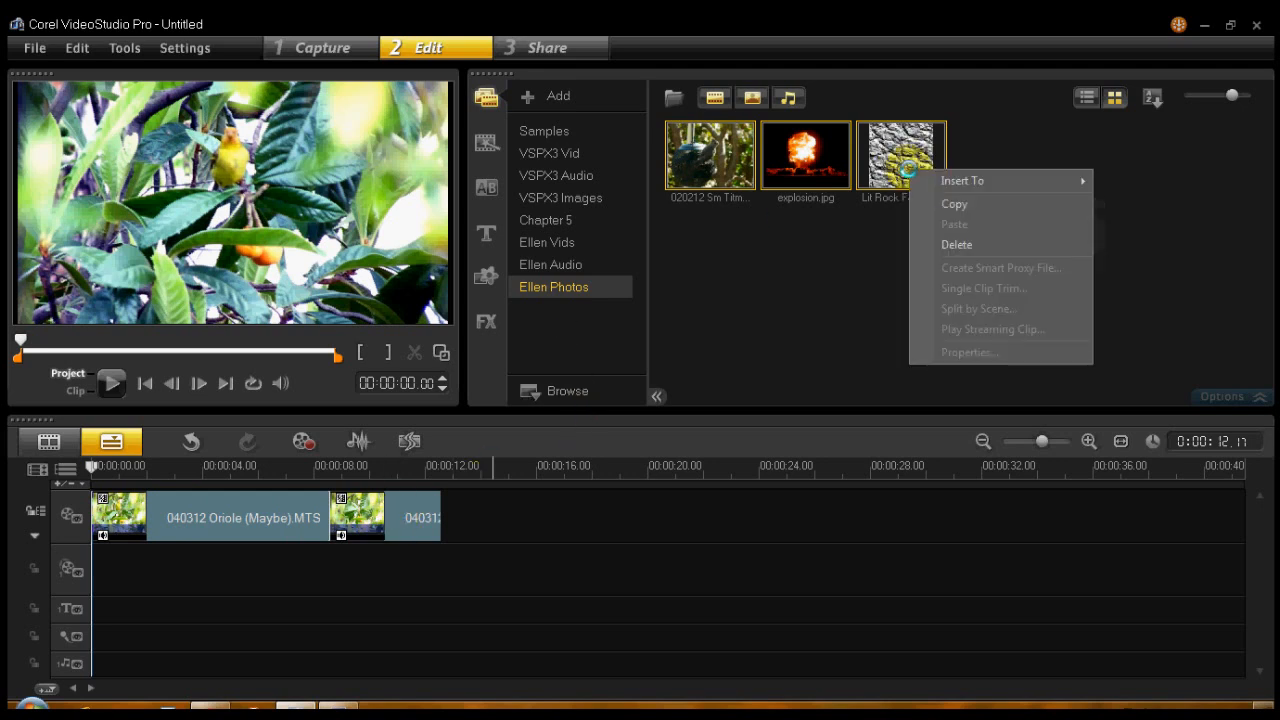
pyautogui.click(952, 244)
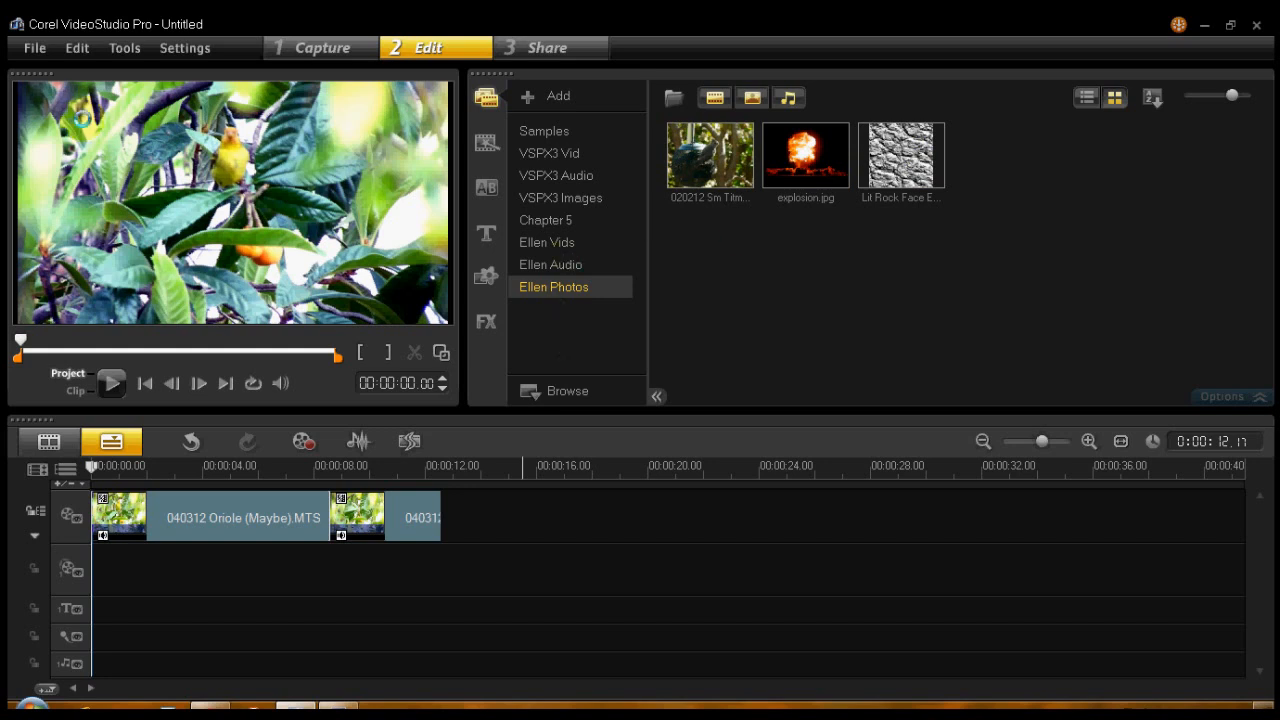
# - Insert the FlashGordon 3 video from the WMM Composites folder of the Videos library into the timeline
pyautogui.click(35, 47)
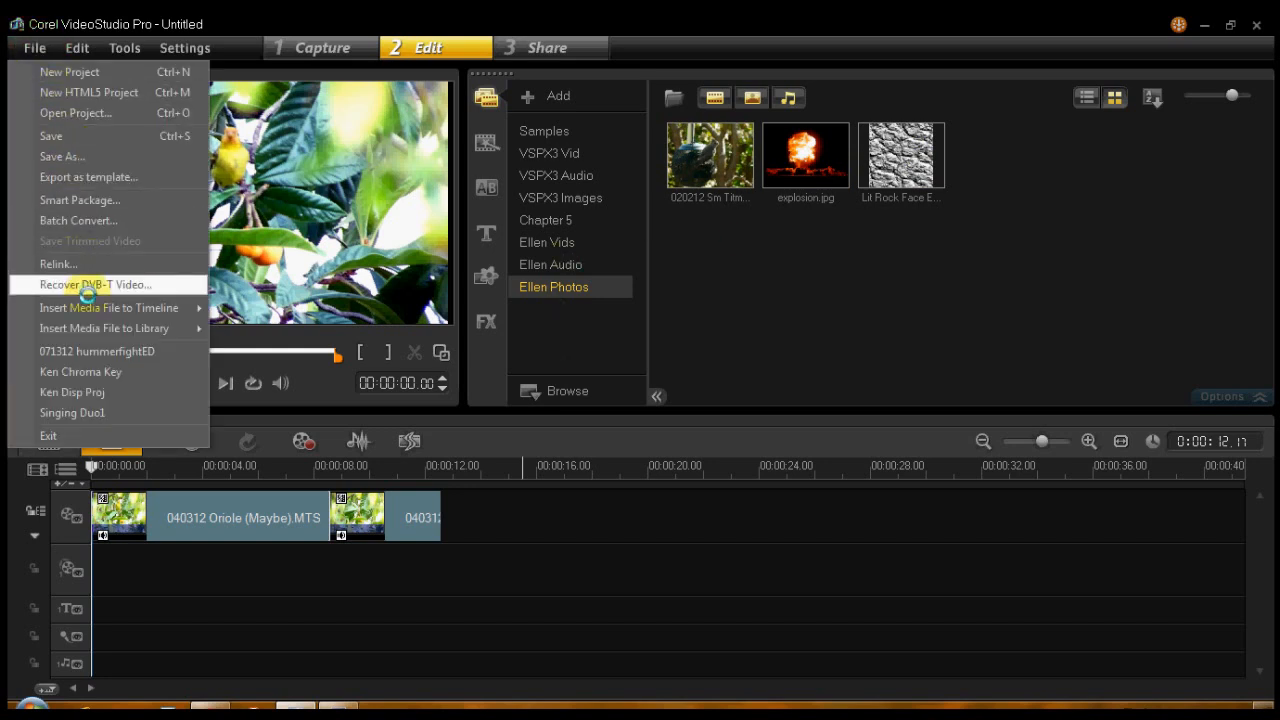
pyautogui.moveTo(89, 307)
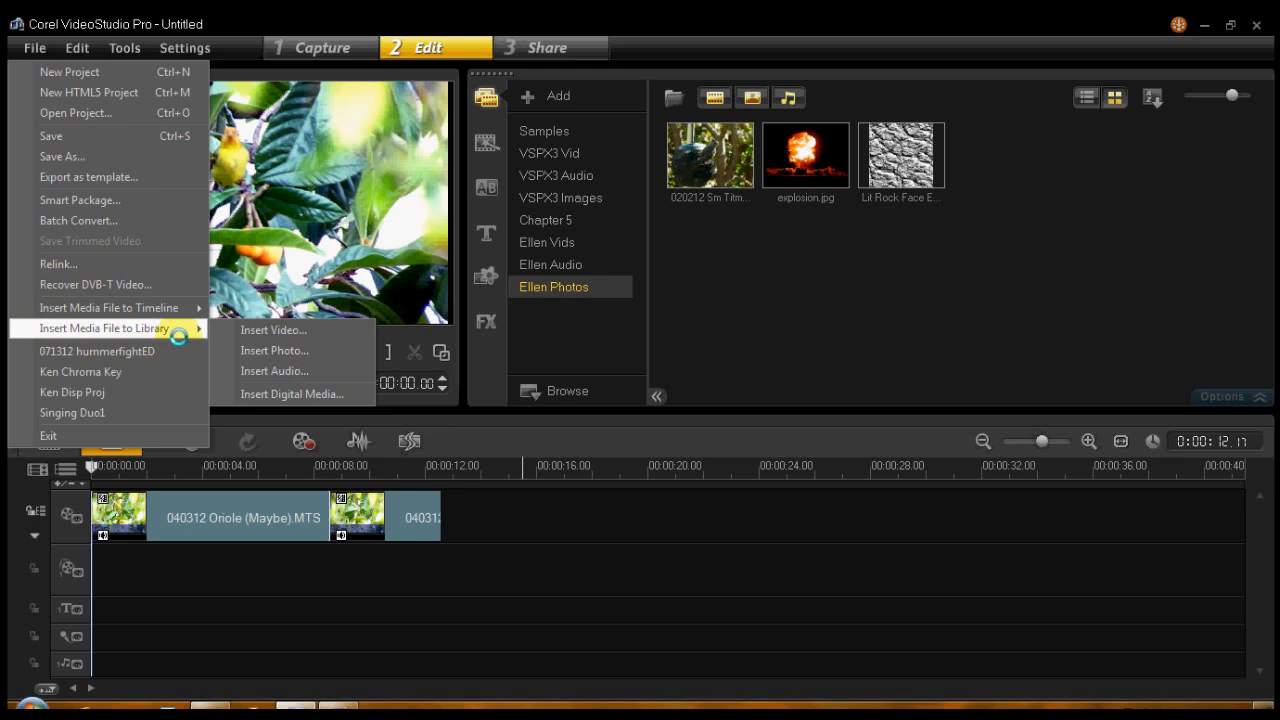
pyautogui.moveTo(172, 308)
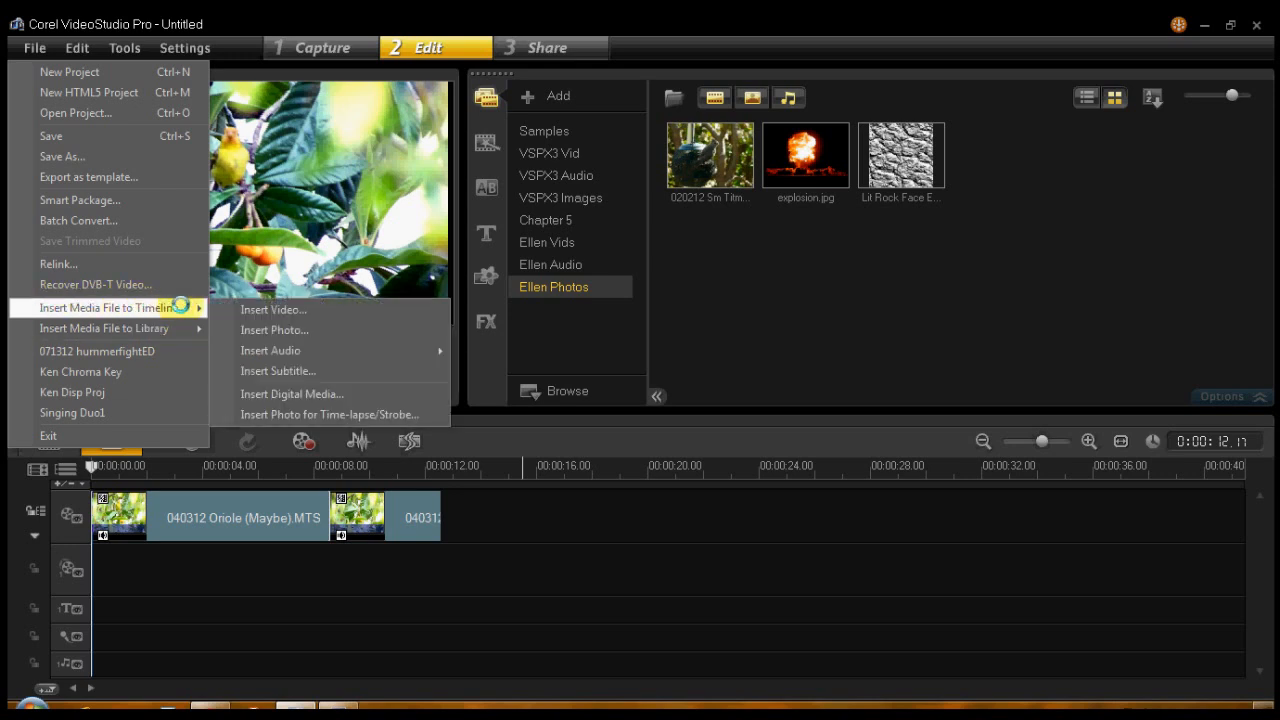
pyautogui.click(313, 309)
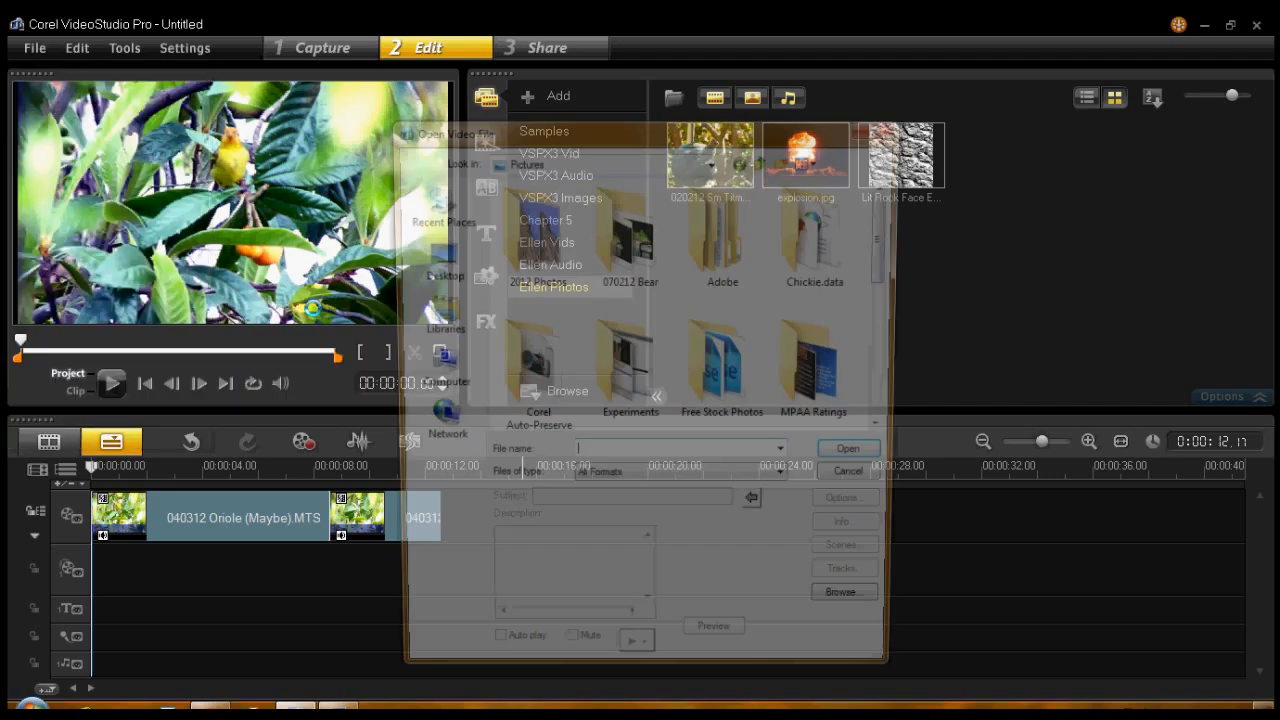
pyautogui.click(430, 310)
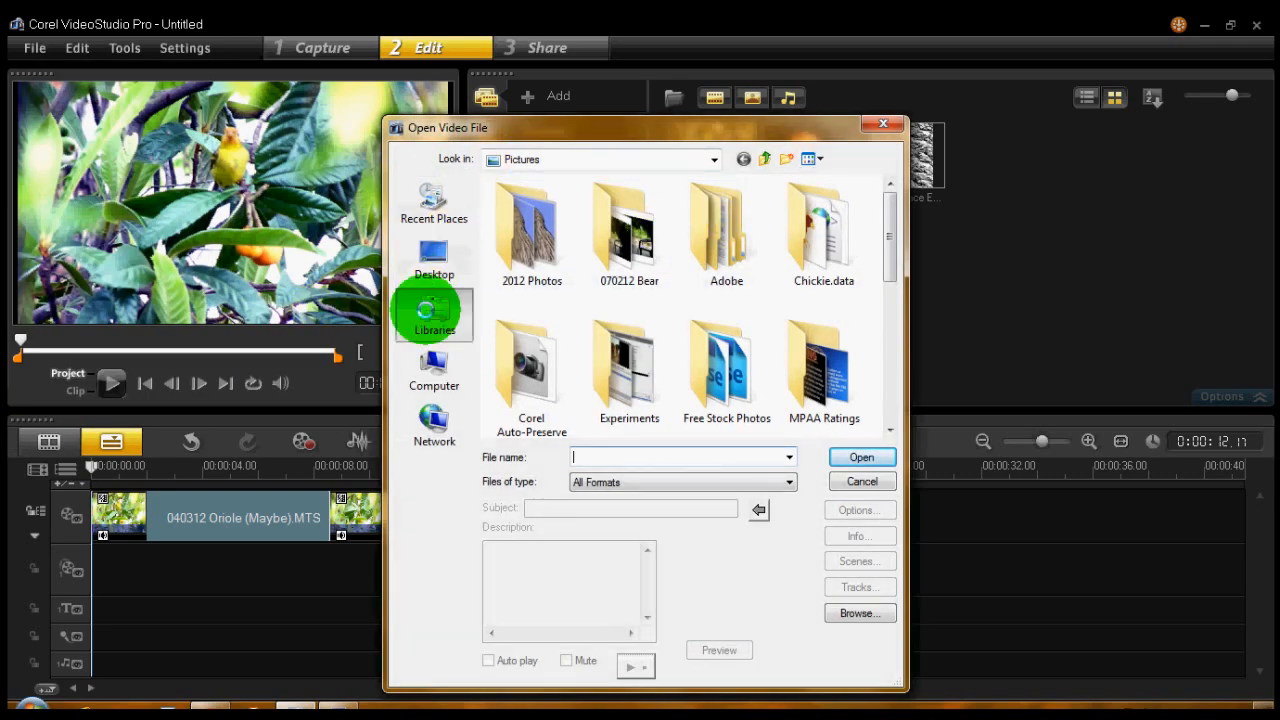
pyautogui.doubleClick(724, 246)
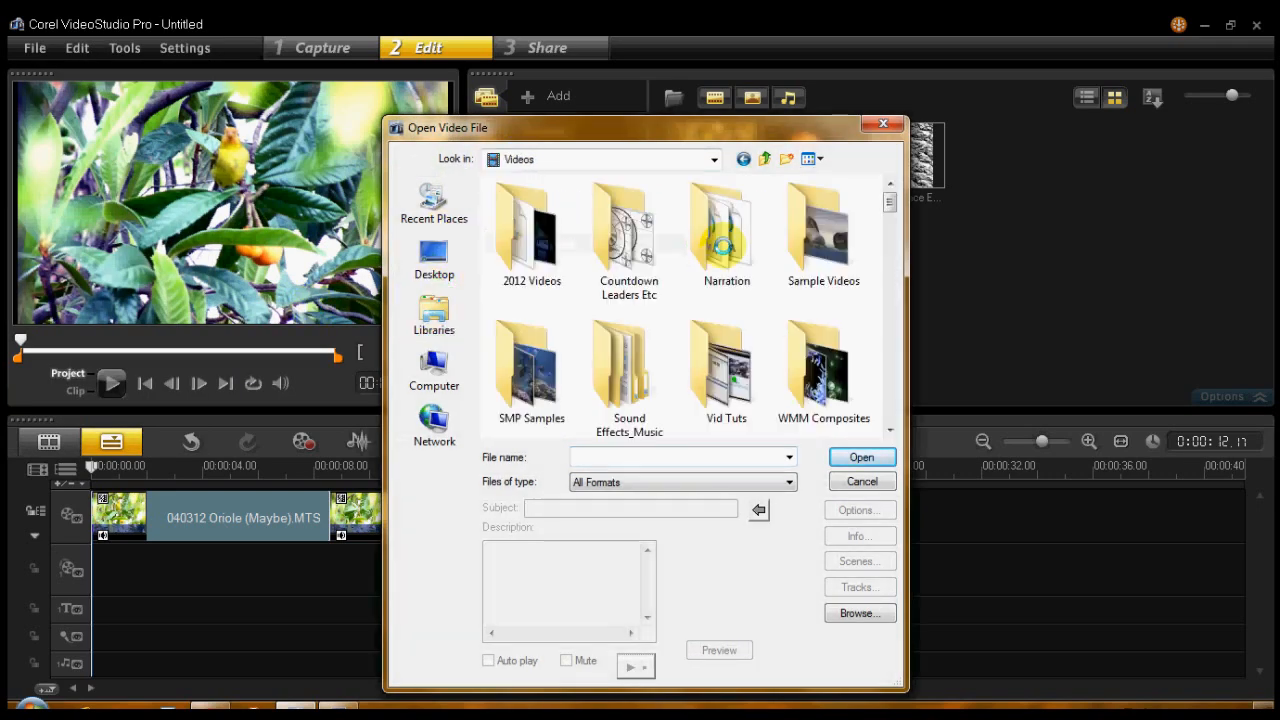
pyautogui.scroll(-2, 889, 212)
pyautogui.moveTo(890, 217)
pyautogui.mouseDown()
pyautogui.moveTo(889, 229)
pyautogui.moveTo(887, 216)
pyautogui.mouseUp()
pyautogui.doubleClick(815, 265)
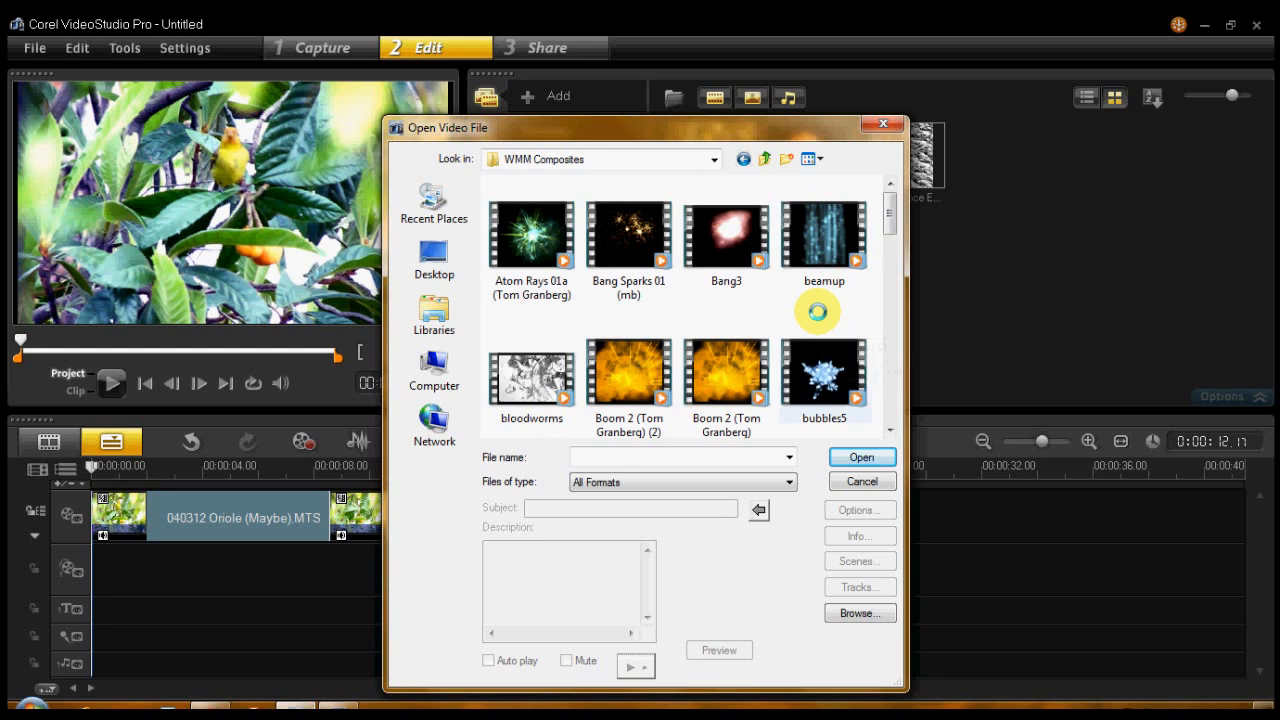
pyautogui.moveTo(888, 213); pyautogui.dragTo(885, 270)
pyautogui.click(665, 312)
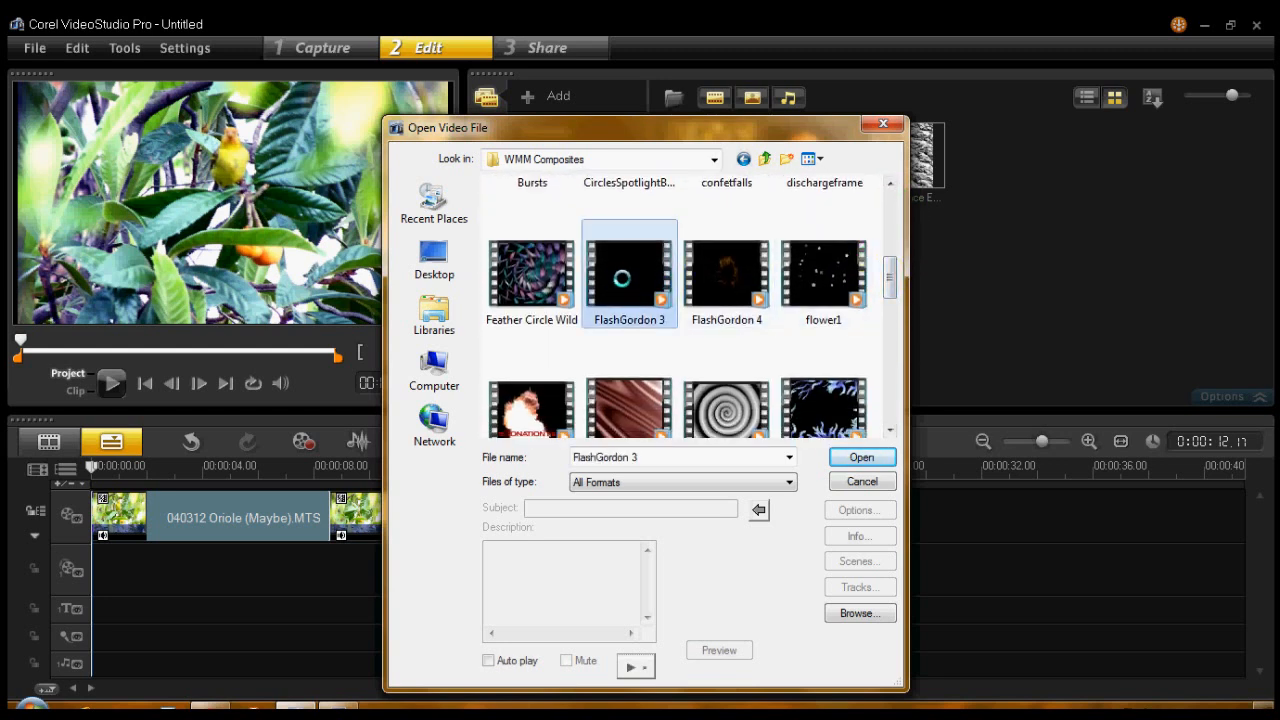
pyautogui.click(857, 457)
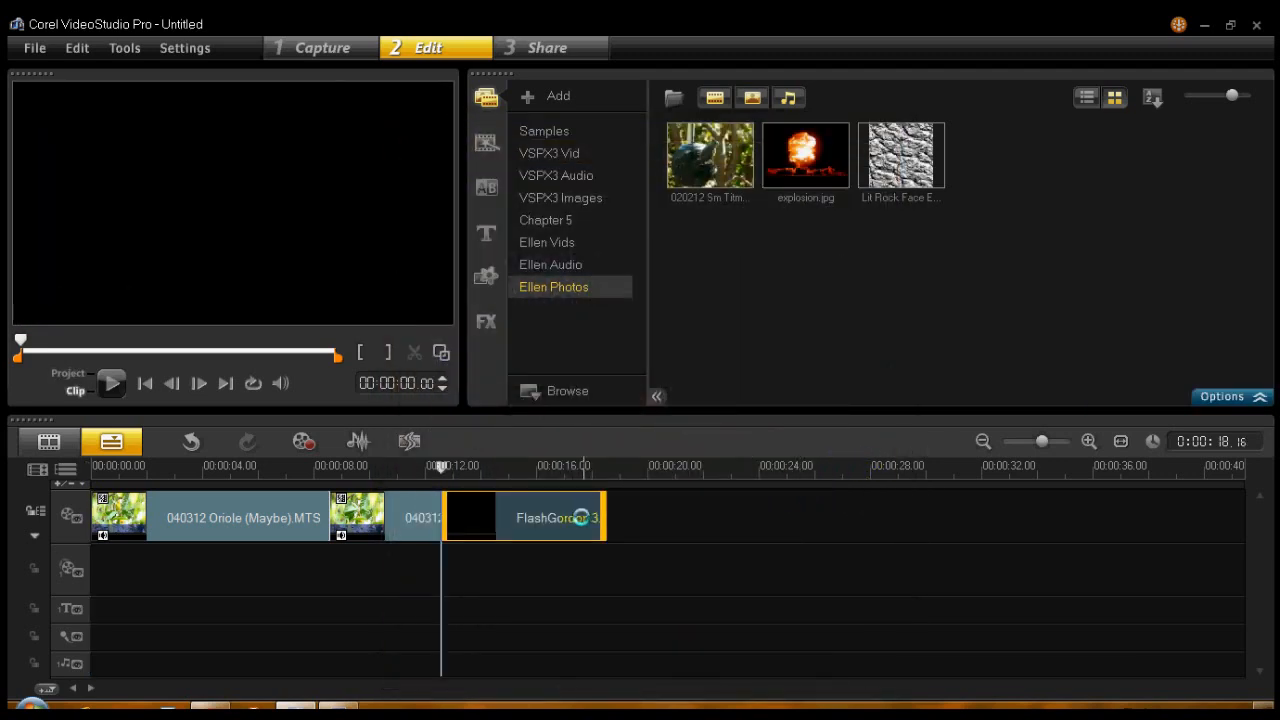
# - Move the FlashGordon 3 clip to the overlay track beneath the first Oriole clip and enlarge its frame in the preview
pyautogui.moveTo(571, 520); pyautogui.dragTo(384, 562)
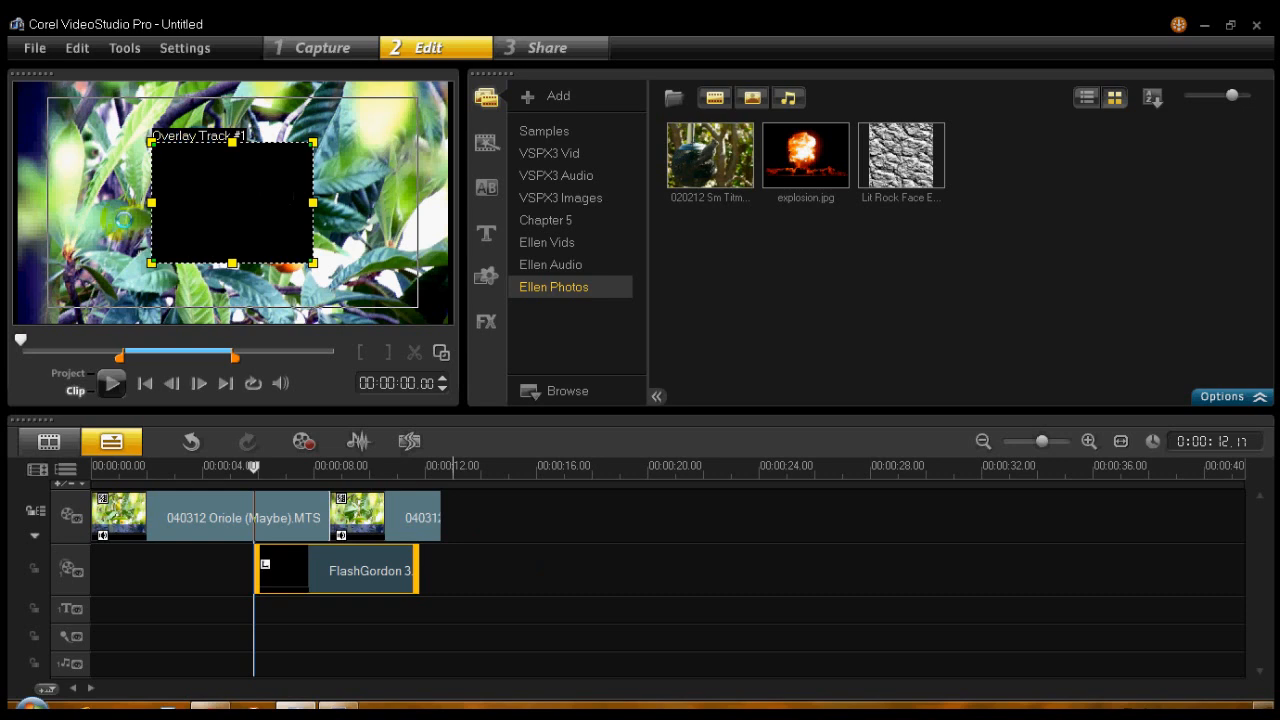
pyautogui.moveTo(313, 263); pyautogui.dragTo(341, 285)
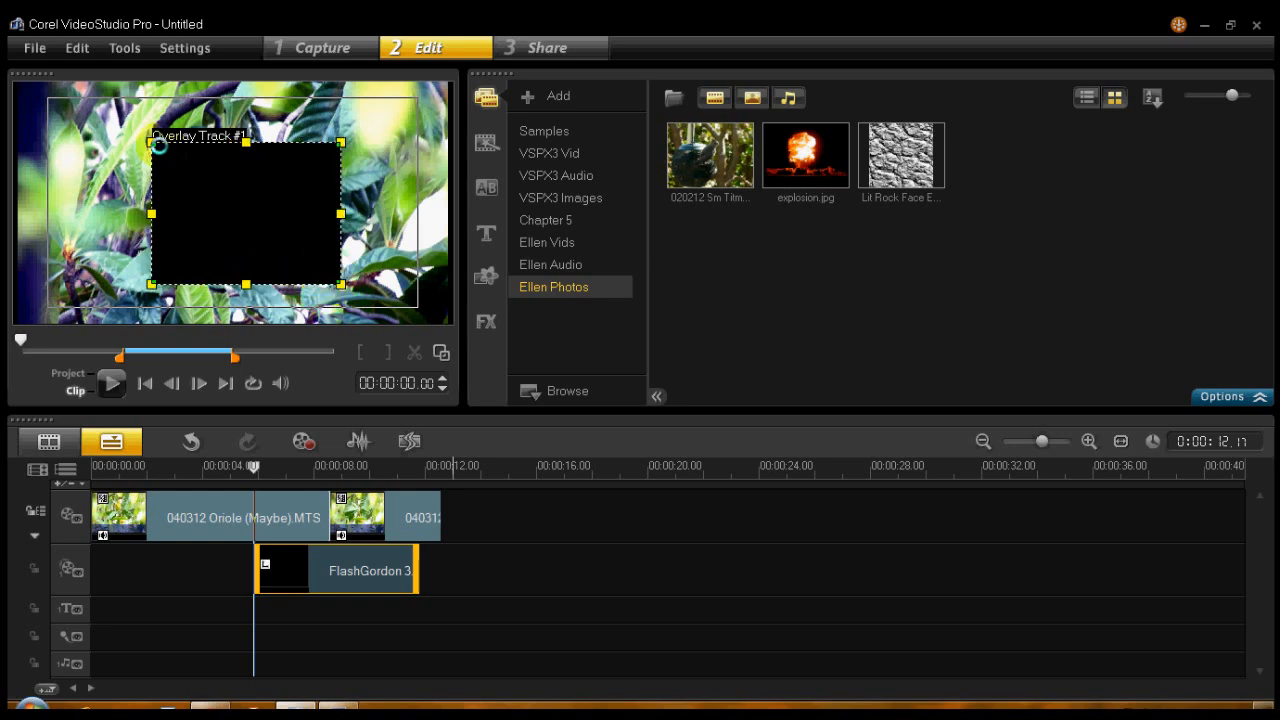
pyautogui.moveTo(159, 145); pyautogui.dragTo(124, 119)
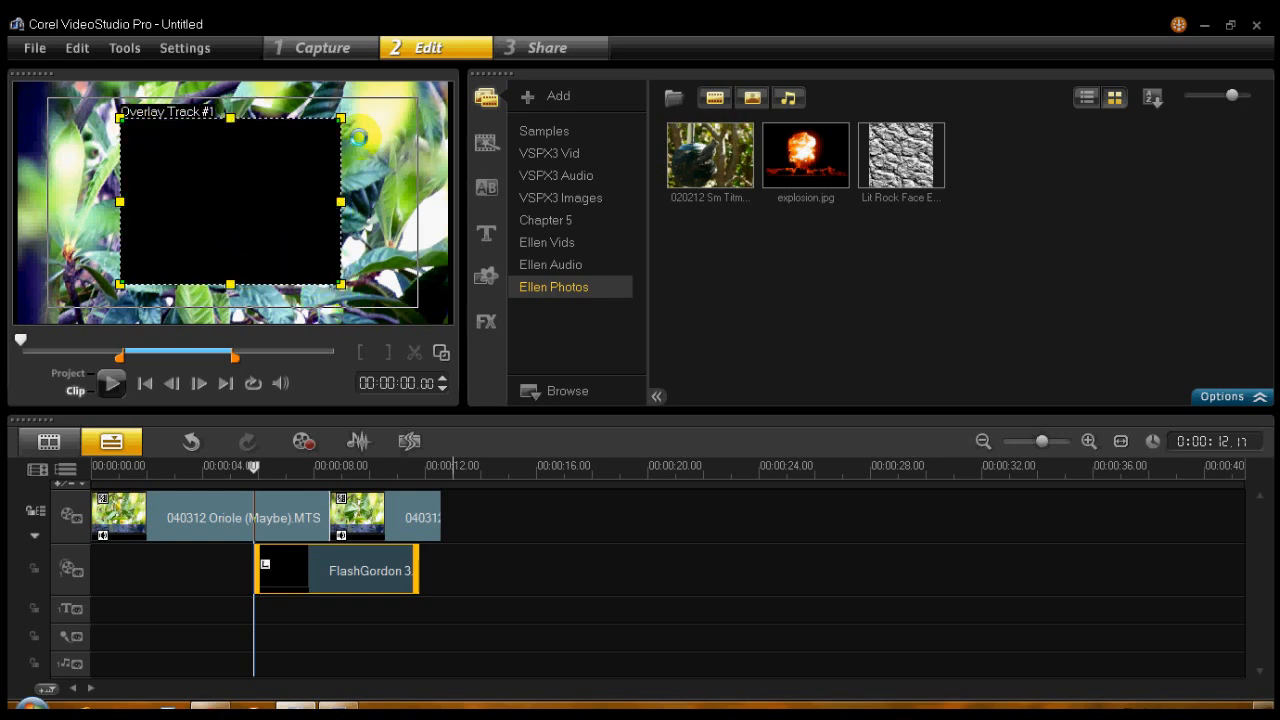
# - Try distorting the overlay by pulling its upper-right corner inward, and restore its rectangular shape near the frame's centre
pyautogui.moveTo(341, 118); pyautogui.dragTo(316, 166)
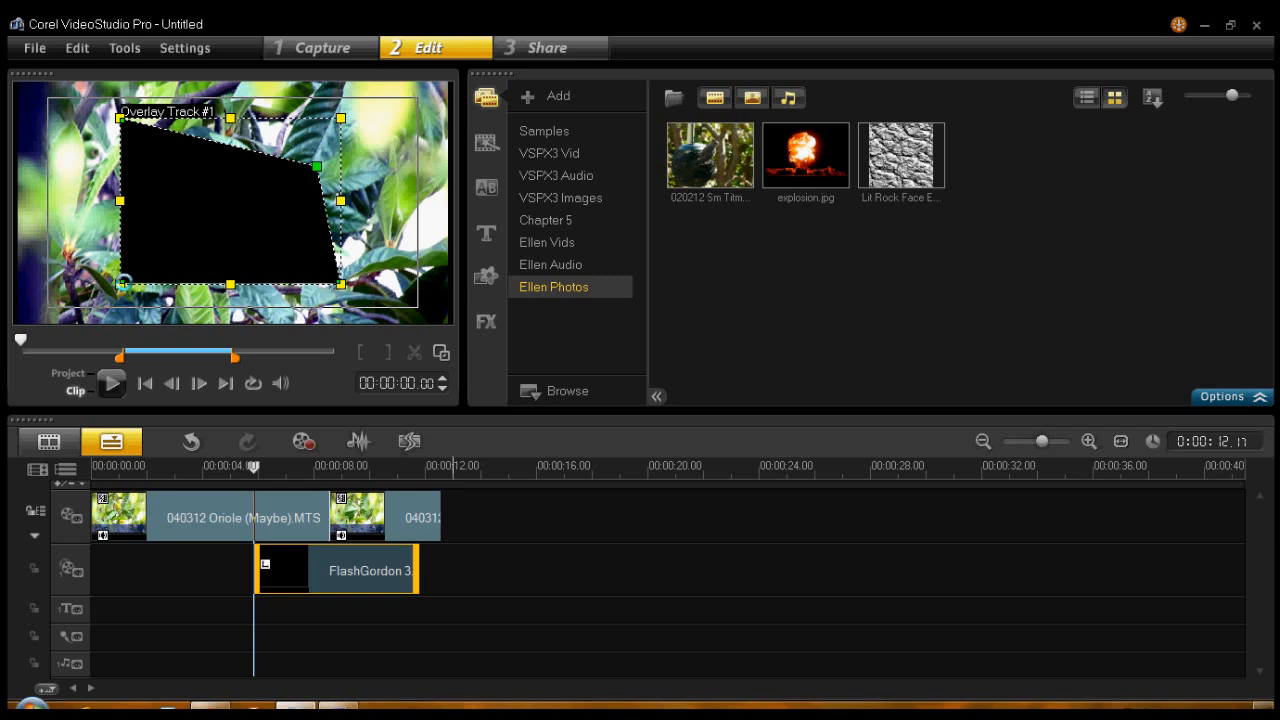
pyautogui.moveTo(120, 281); pyautogui.dragTo(122, 280)
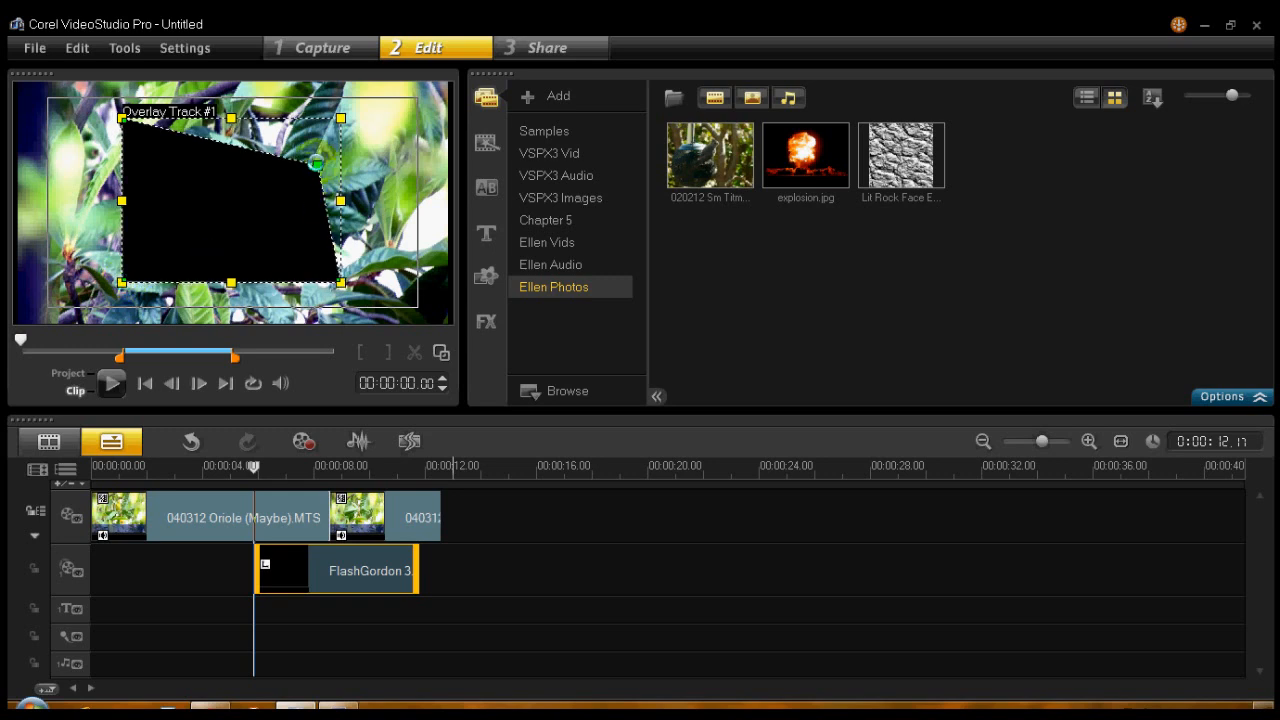
pyautogui.moveTo(318, 165); pyautogui.dragTo(340, 118)
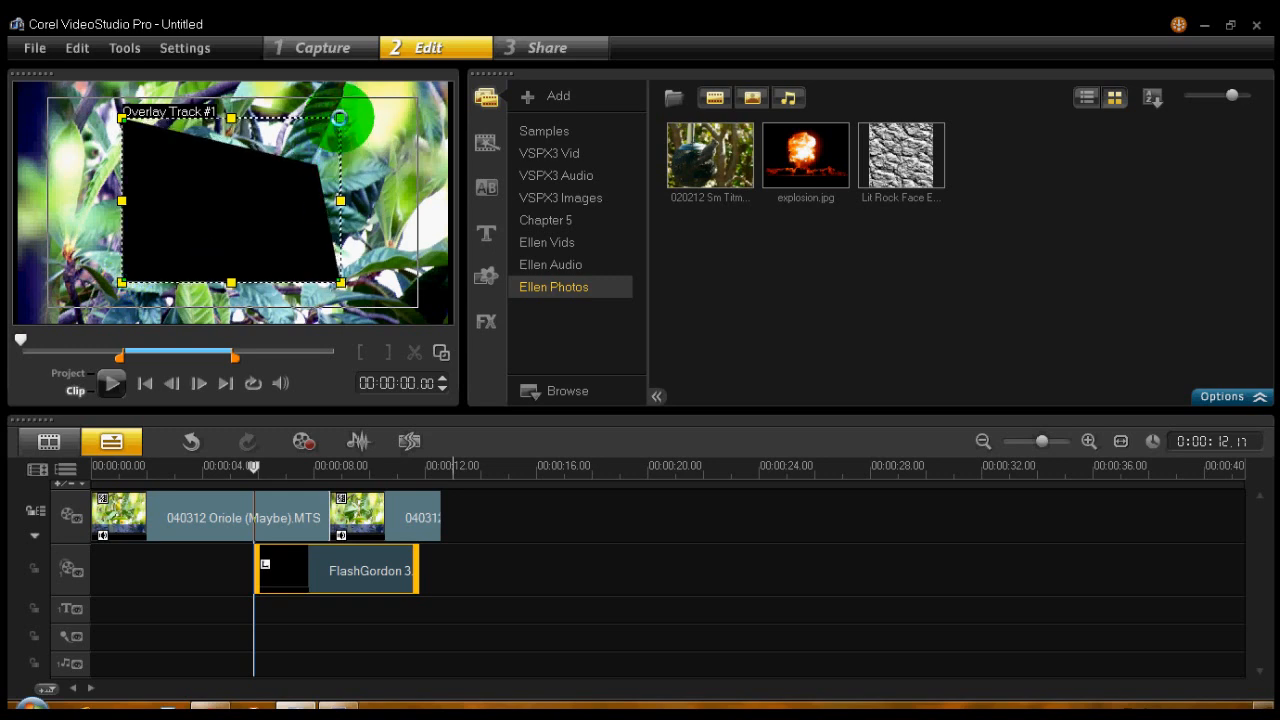
pyautogui.moveTo(306, 208); pyautogui.dragTo(312, 219)
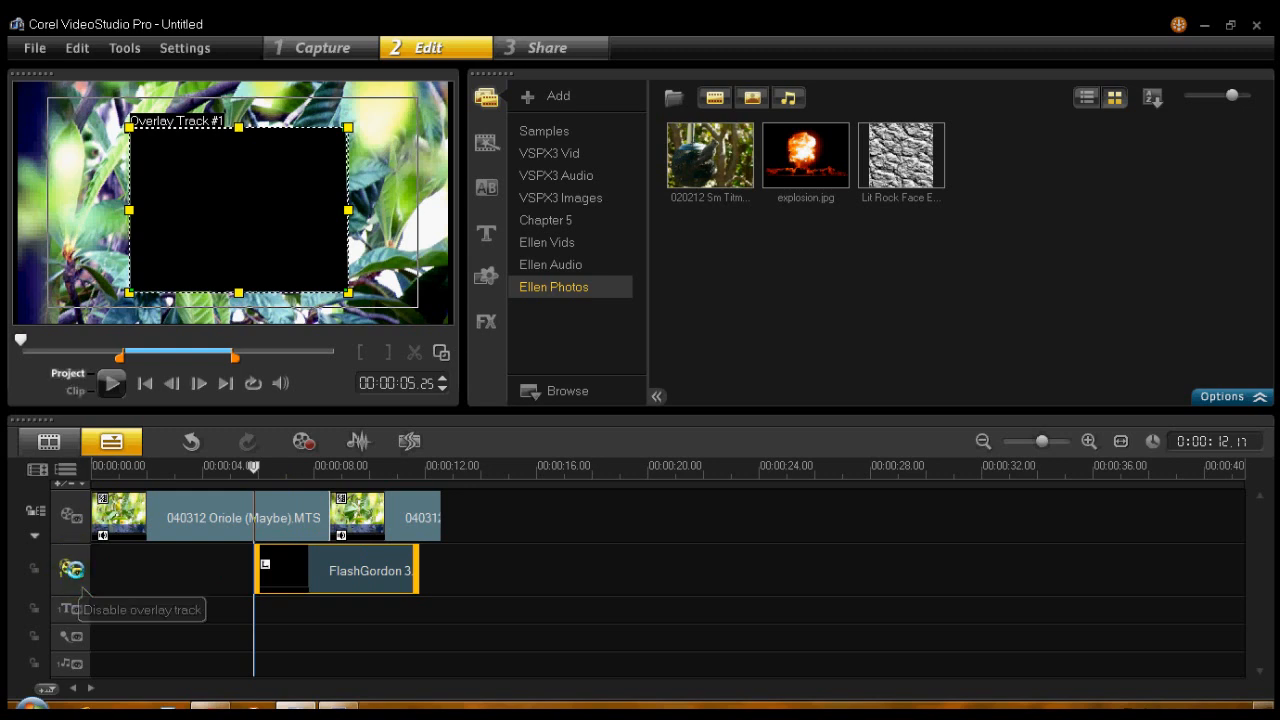
# - Disable the overlay track and preview the project from 00:00:07.25 with only the main video
pyautogui.click(72, 567)
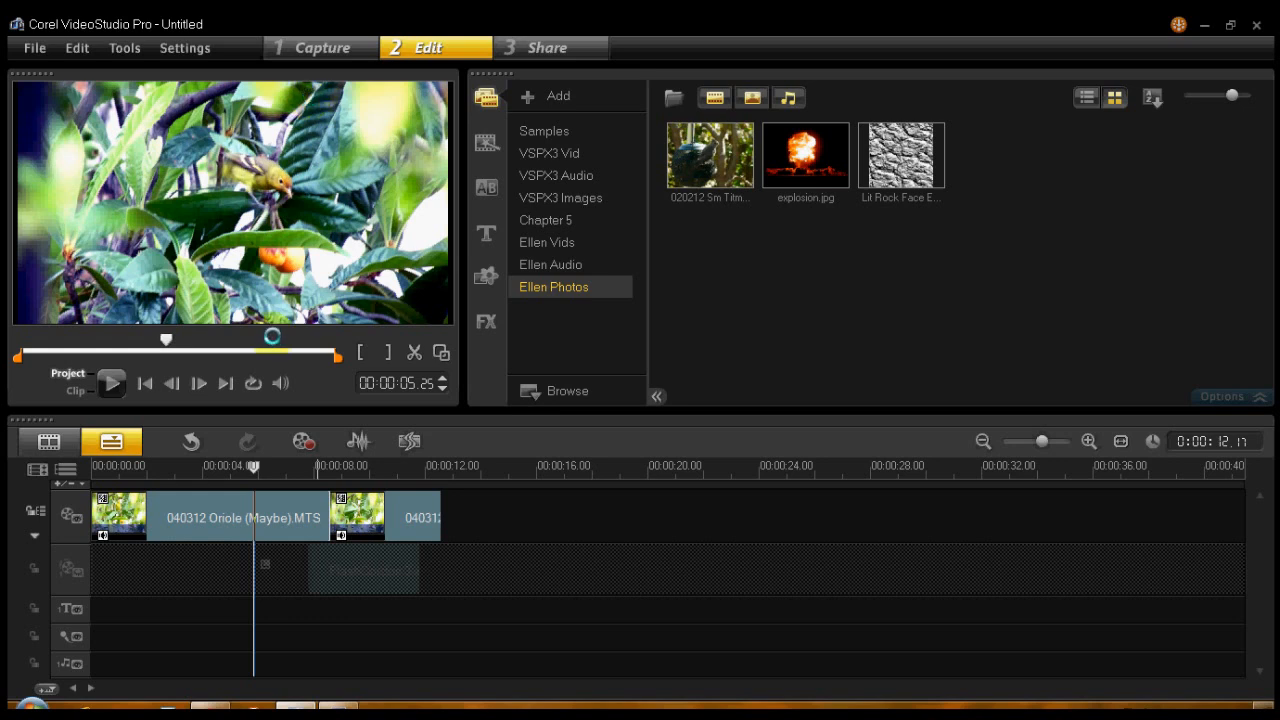
pyautogui.click(309, 466)
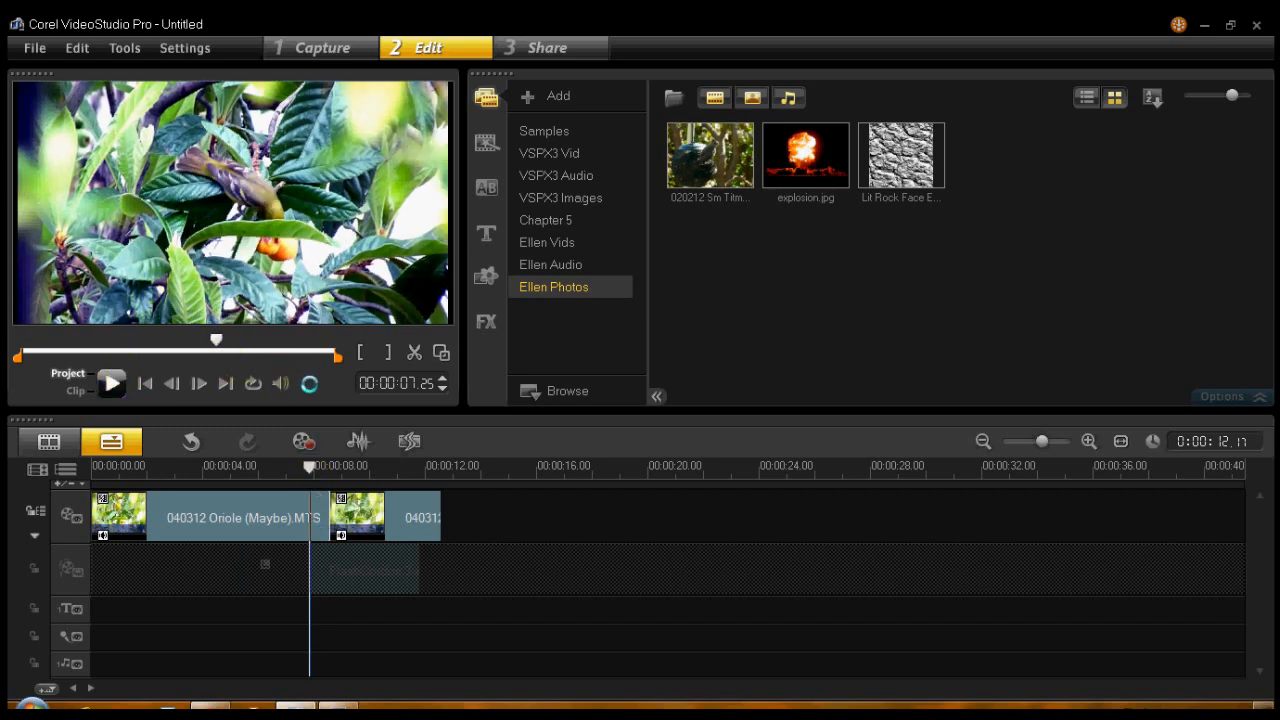
pyautogui.click(111, 383)
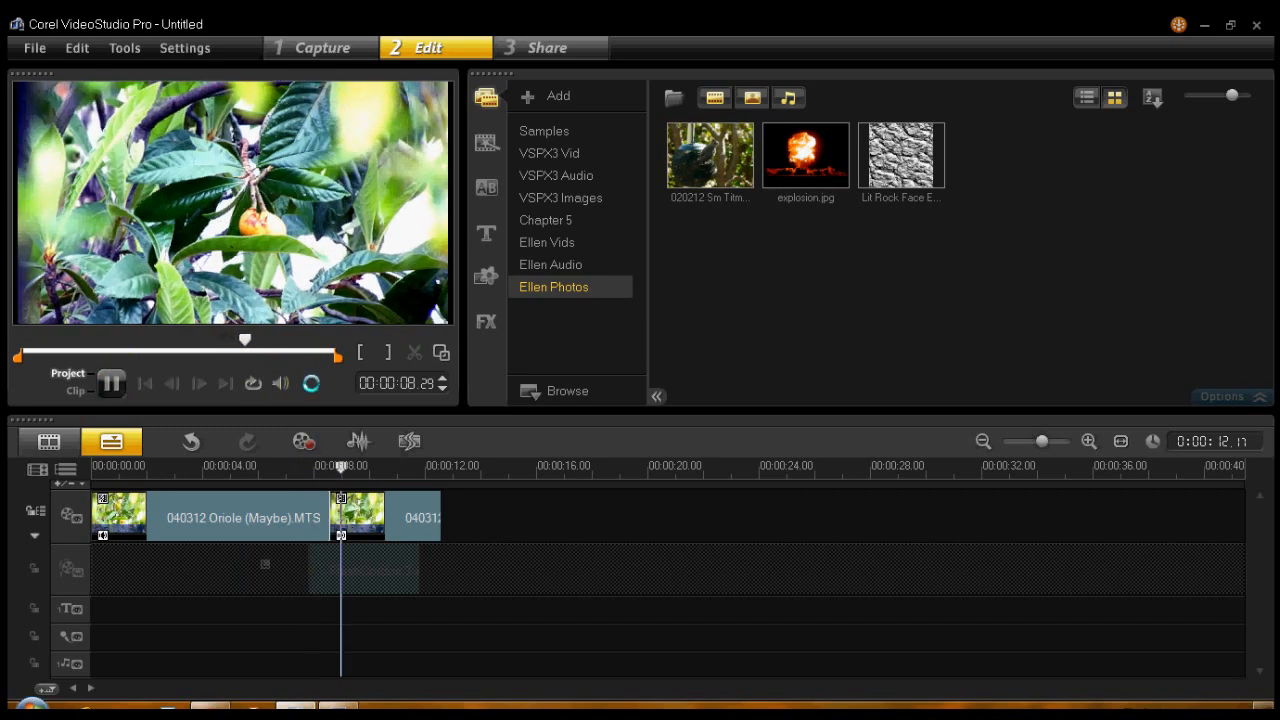
pyautogui.click(111, 383)
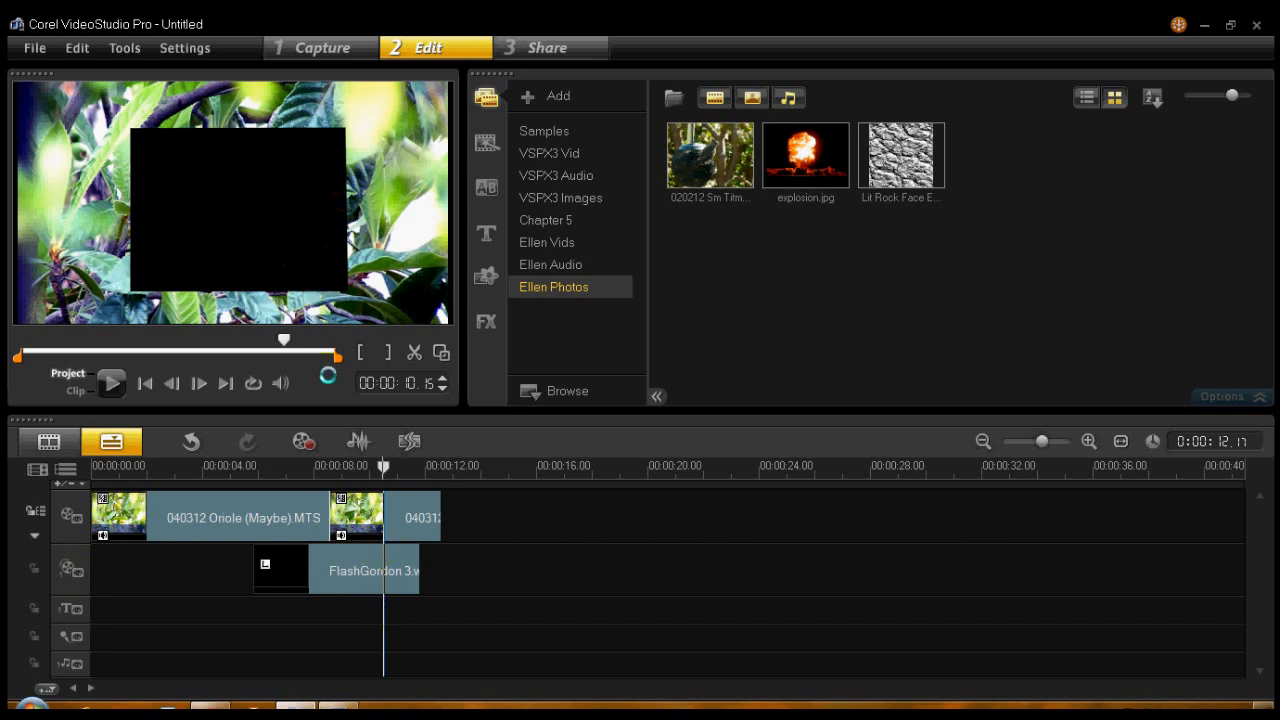
# - Go to the explosion at 00:00:07.03 and apply a Chroma Key overlay option to the FlashGordon 3 clip
pyautogui.click(315, 467)
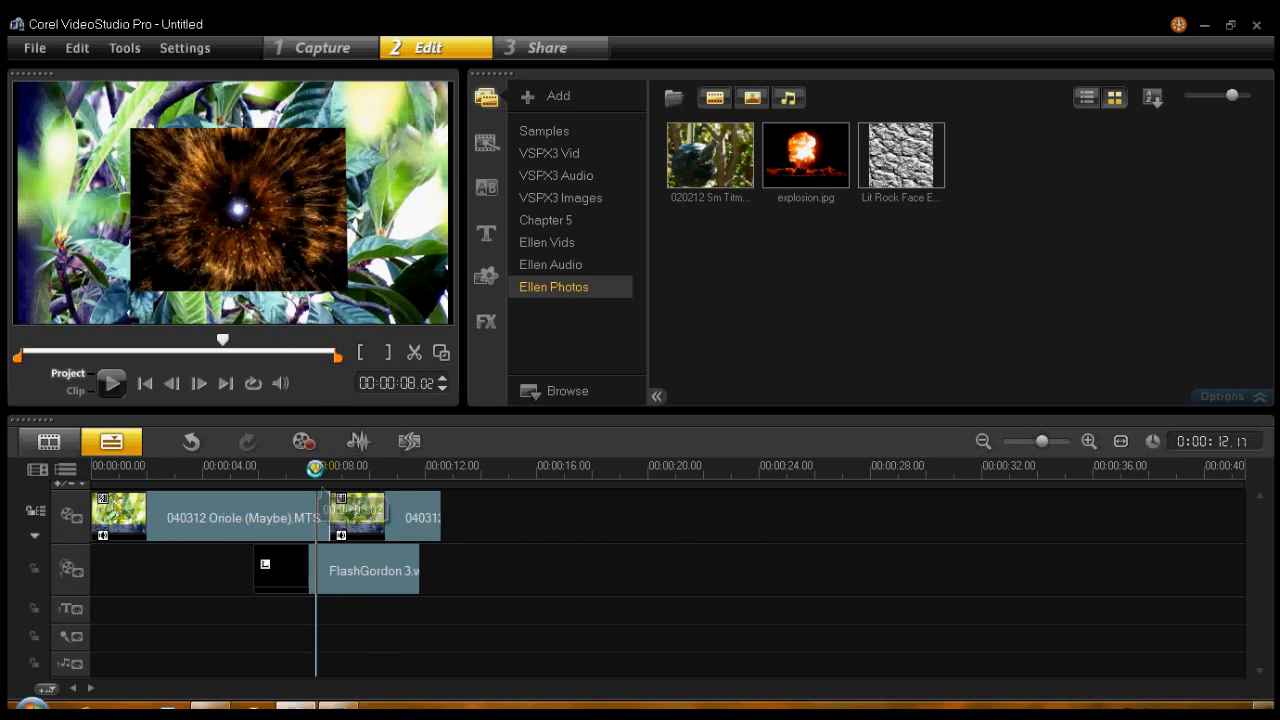
pyautogui.moveTo(286, 476); pyautogui.dragTo(295, 496)
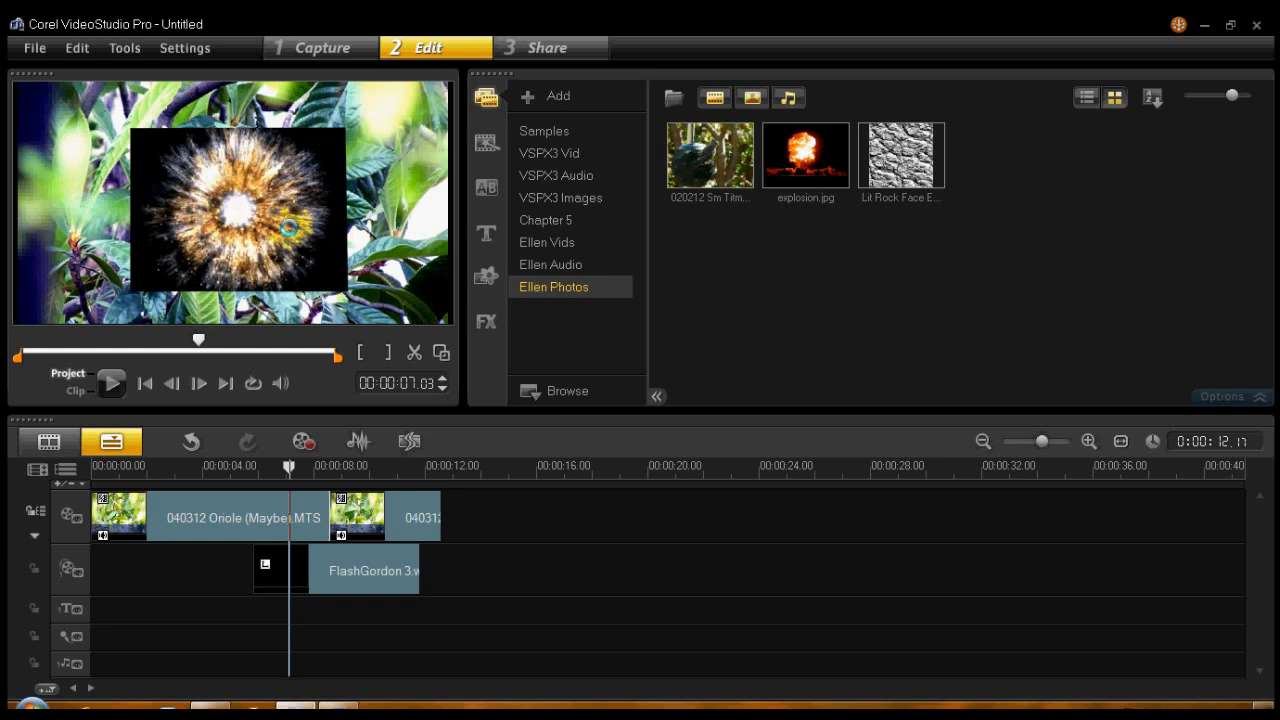
pyautogui.click(353, 578)
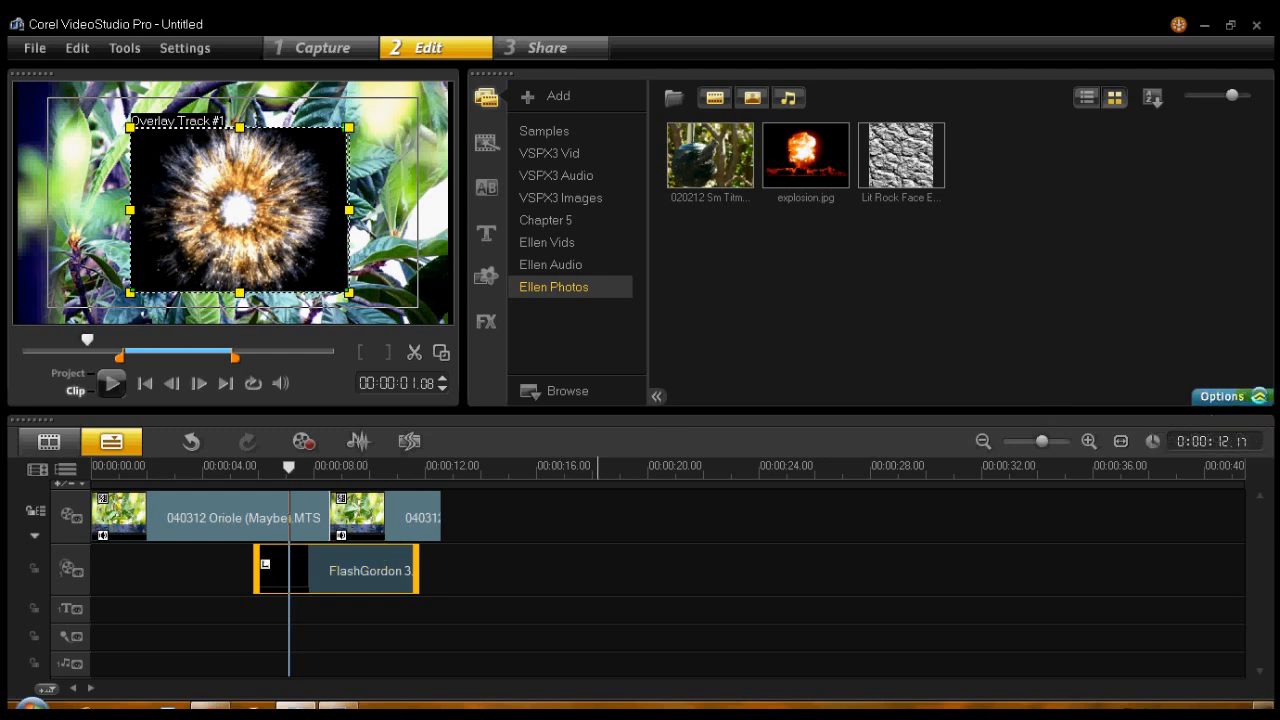
pyautogui.click(1228, 396)
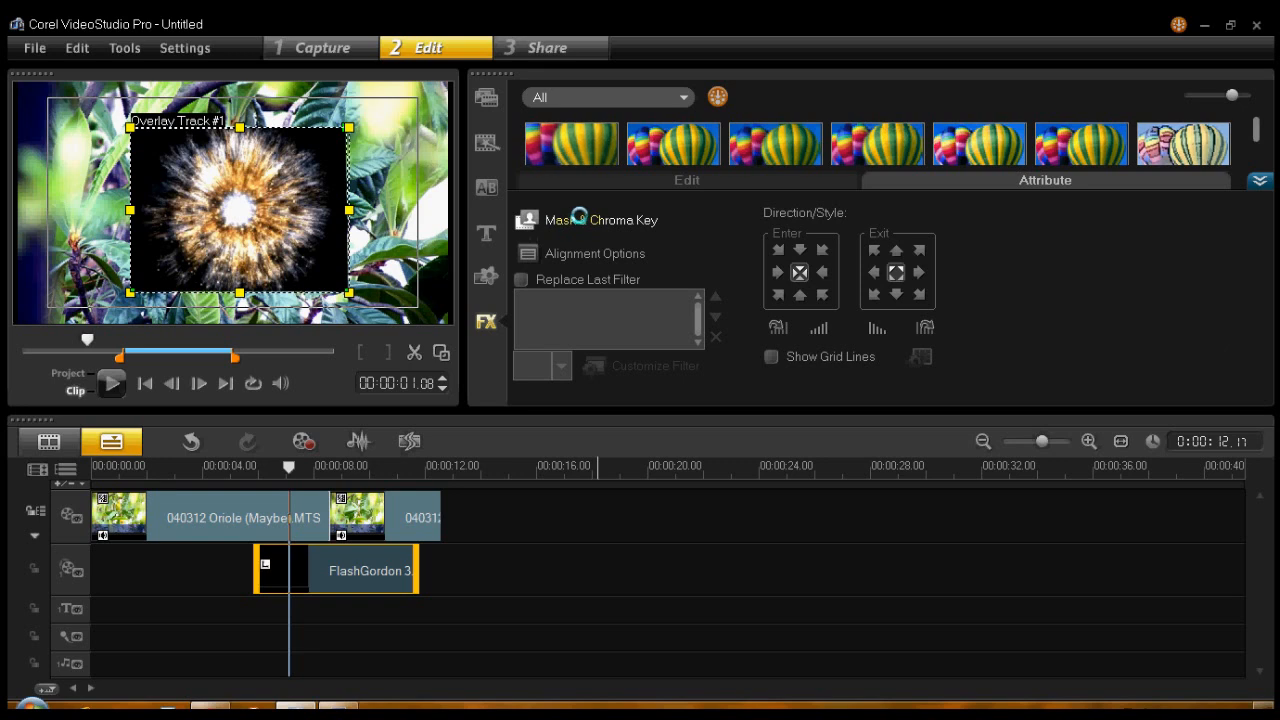
pyautogui.click(609, 220)
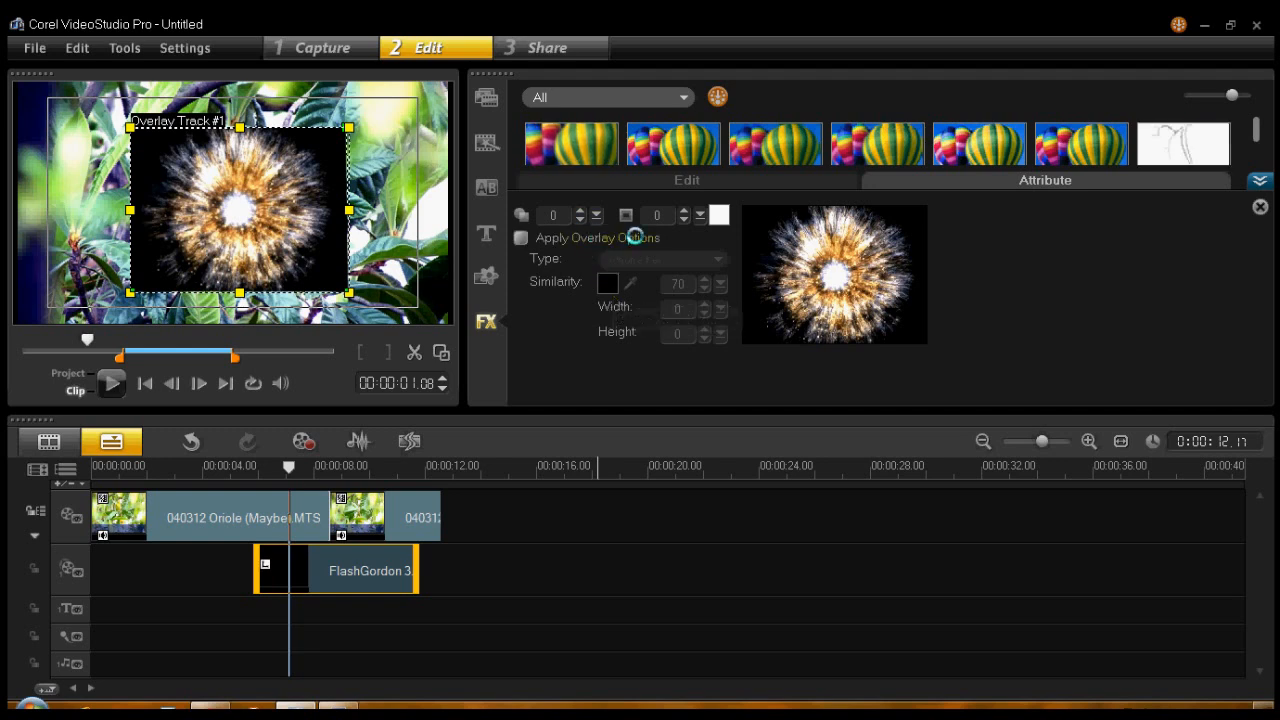
pyautogui.click(521, 238)
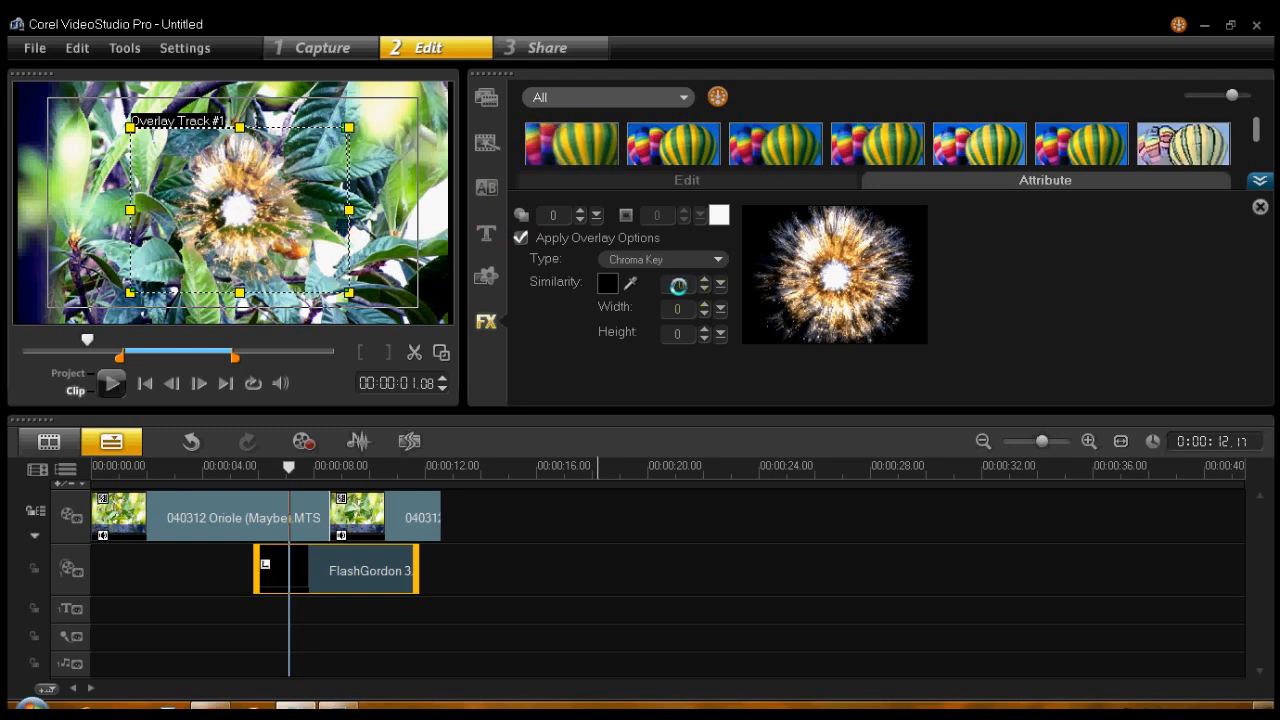
# - Set the overlay's chroma key similarity to 10 and preview the result from just before the overlay clip
pyautogui.click(722, 302)
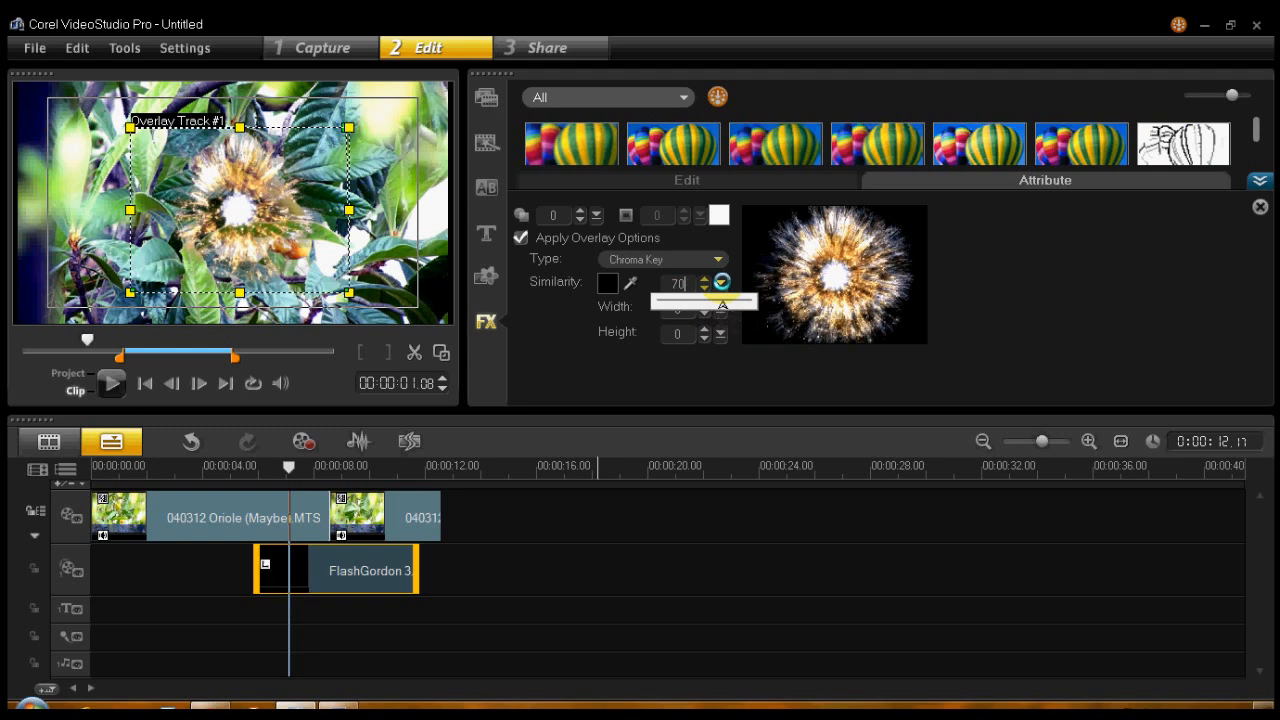
pyautogui.moveTo(722, 283); pyautogui.dragTo(676, 304)
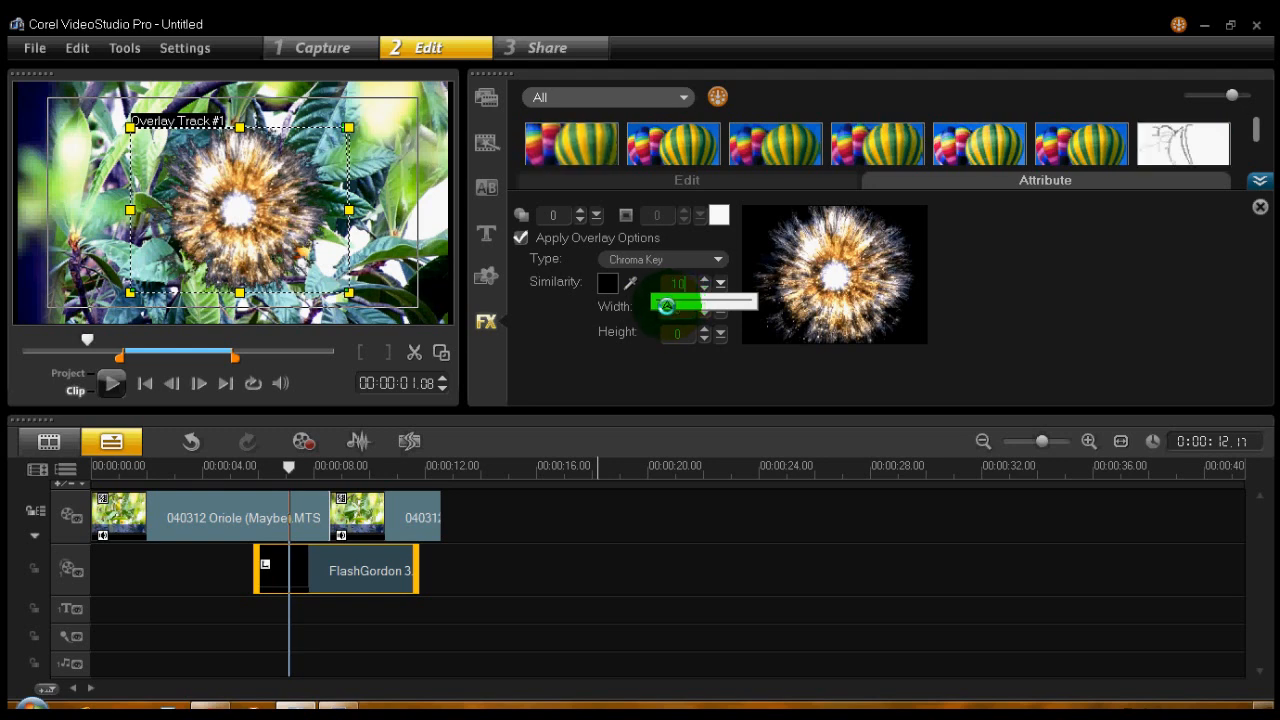
pyautogui.moveTo(667, 306); pyautogui.dragTo(668, 307)
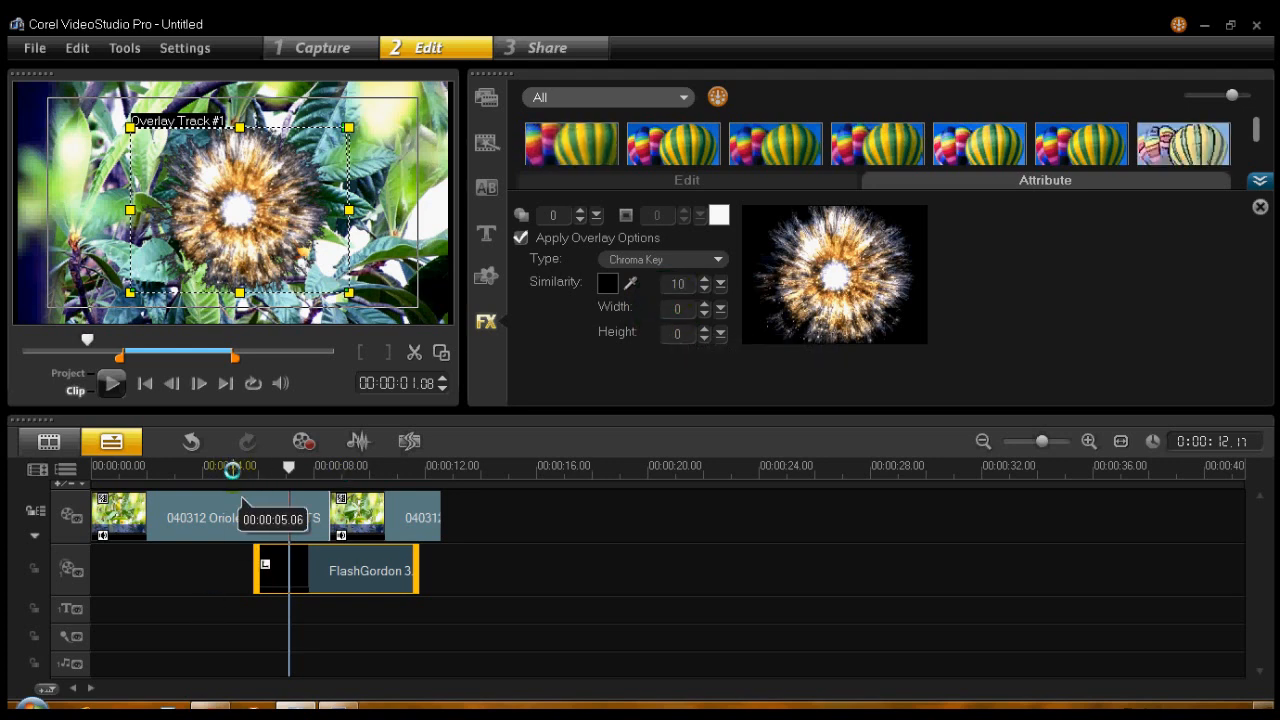
pyautogui.click(238, 470)
pyautogui.click(111, 382)
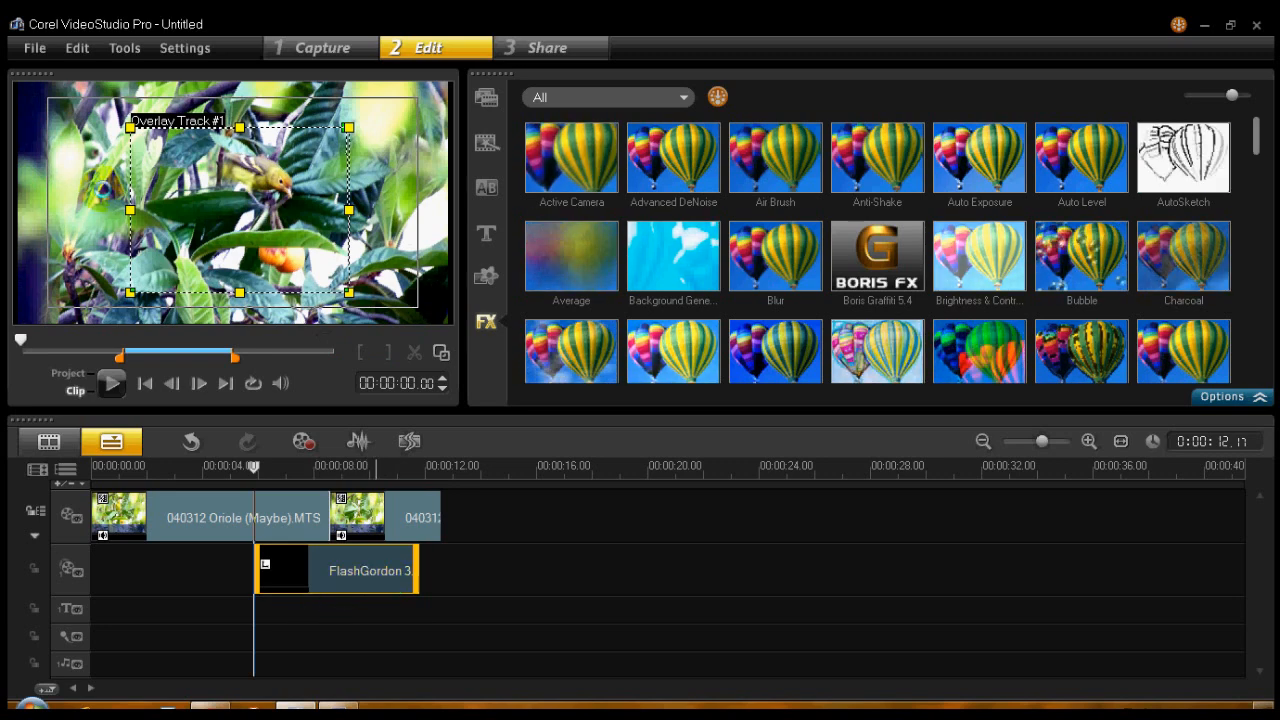
# - Stretch the FlashGordon 3 overlay on all sides so that it nearly fills the preview frame
pyautogui.moveTo(130, 127); pyautogui.dragTo(63, 89)
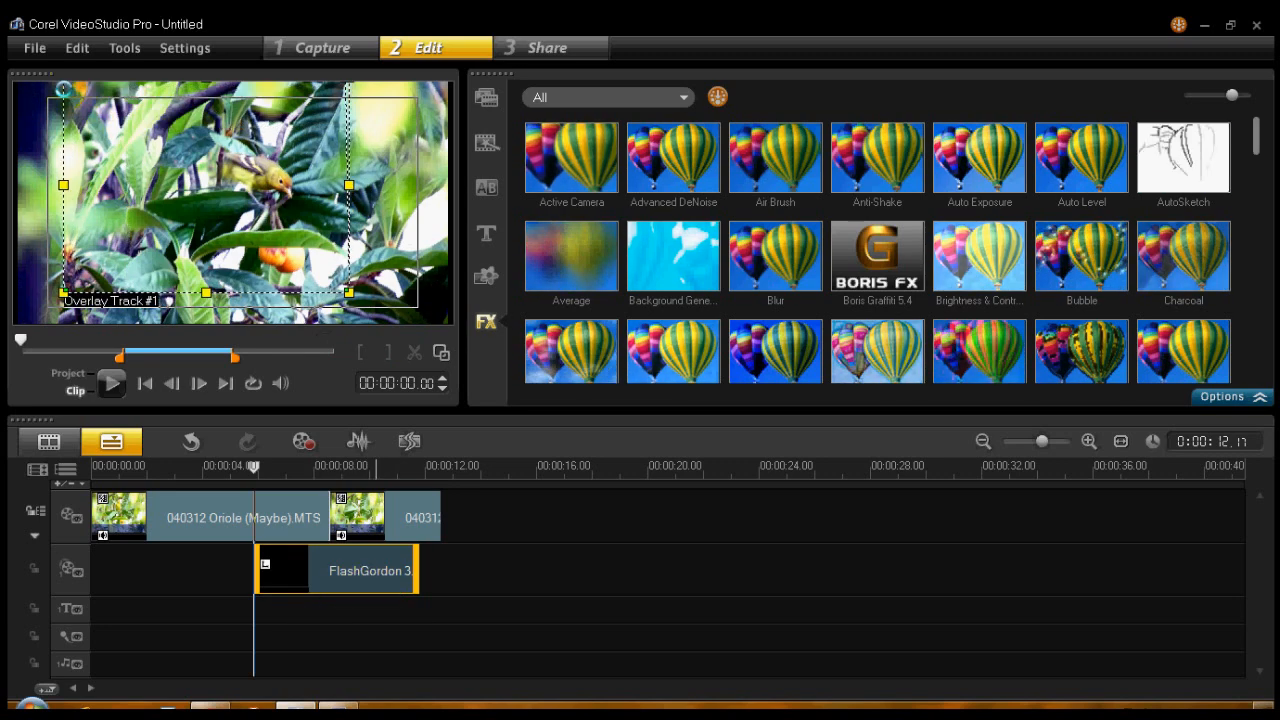
pyautogui.moveTo(63, 186); pyautogui.dragTo(29, 186)
pyautogui.moveTo(189, 293); pyautogui.dragTo(189, 315)
pyautogui.moveTo(352, 212); pyautogui.dragTo(460, 223)
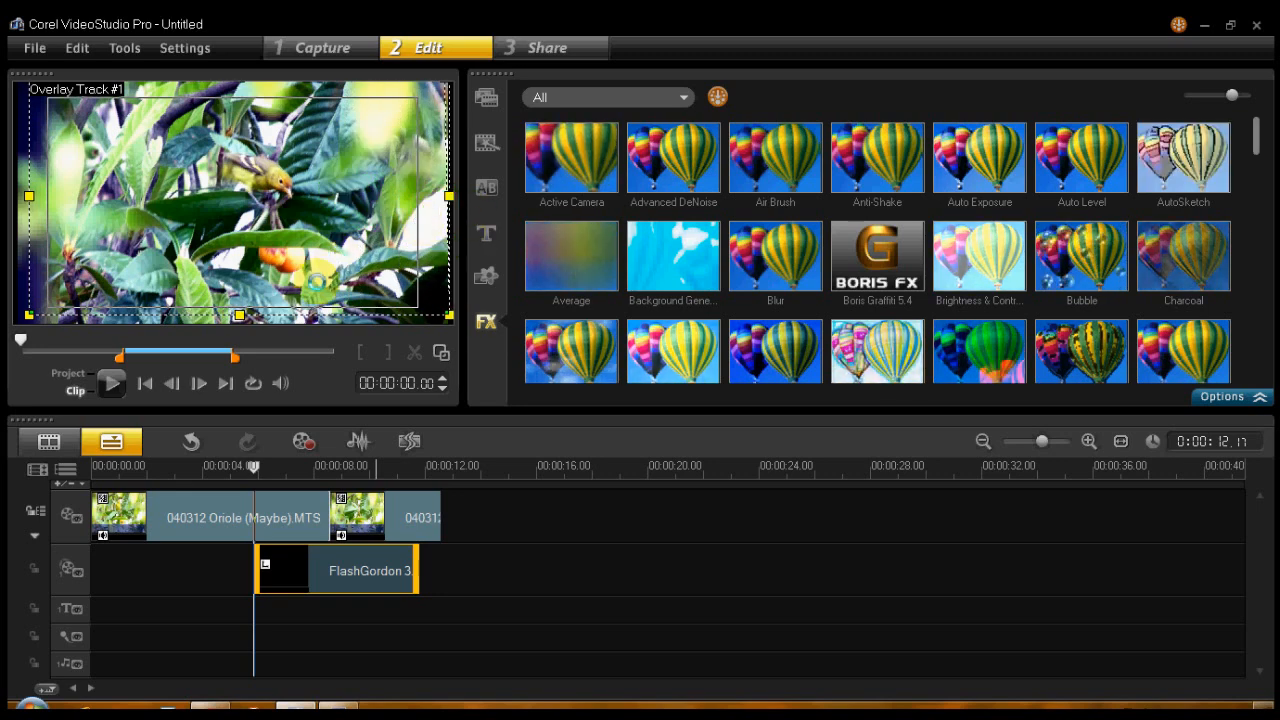
pyautogui.moveTo(244, 317); pyautogui.dragTo(240, 333)
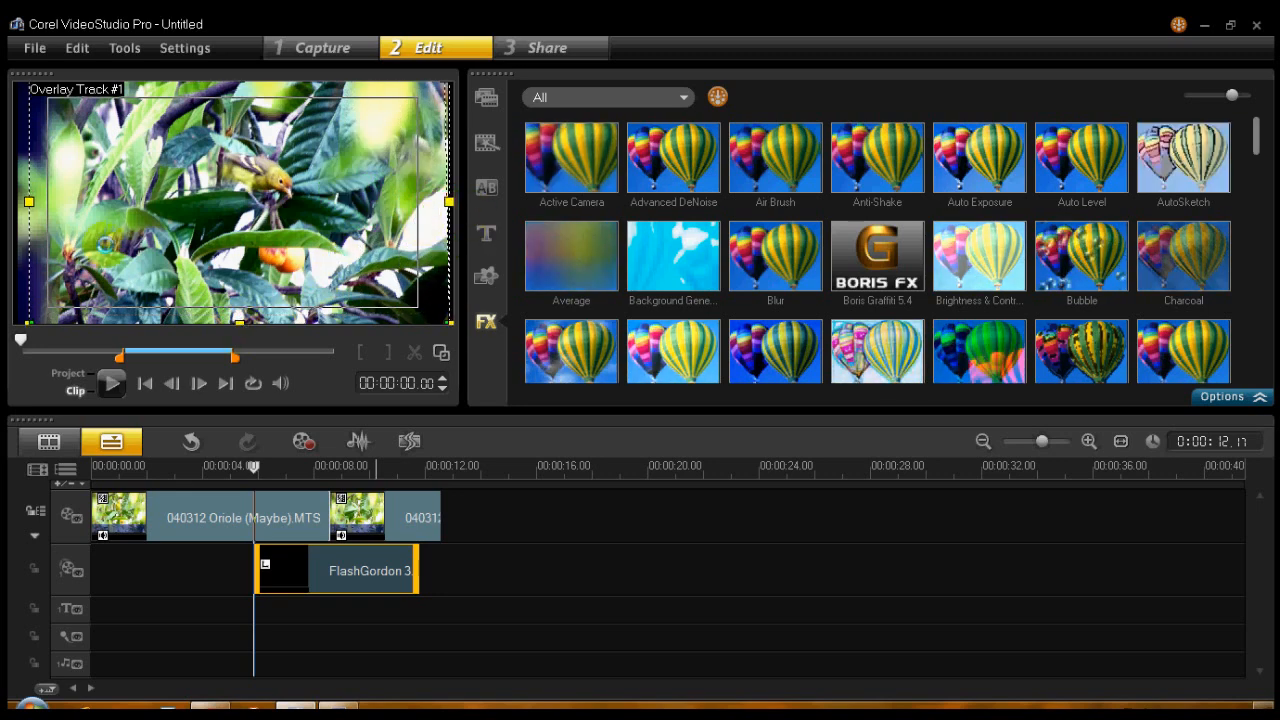
pyautogui.moveTo(30, 203); pyautogui.dragTo(15, 203)
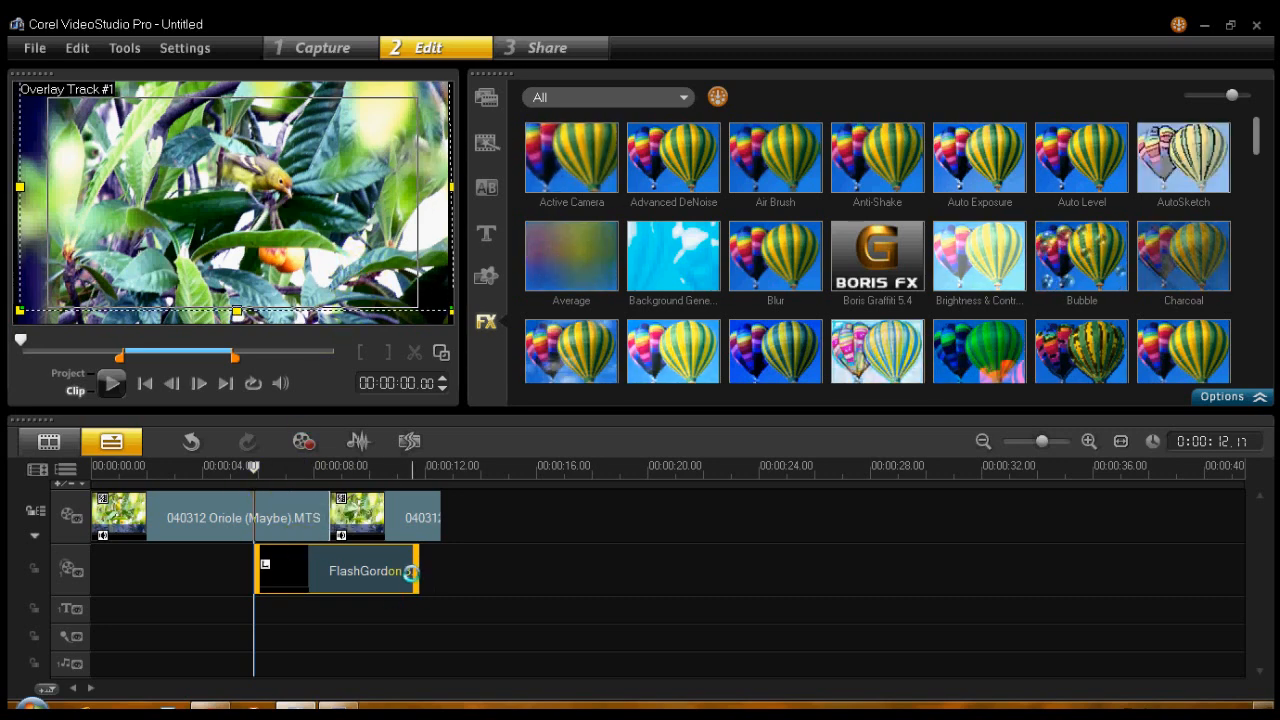
# - Shorten the FlashGordon 3 overlay clip by trimming its end, and play the project to preview it
pyautogui.moveTo(414, 570); pyautogui.dragTo(324, 570)
pyautogui.moveTo(303, 466); pyautogui.dragTo(256, 467)
pyautogui.click(112, 383)
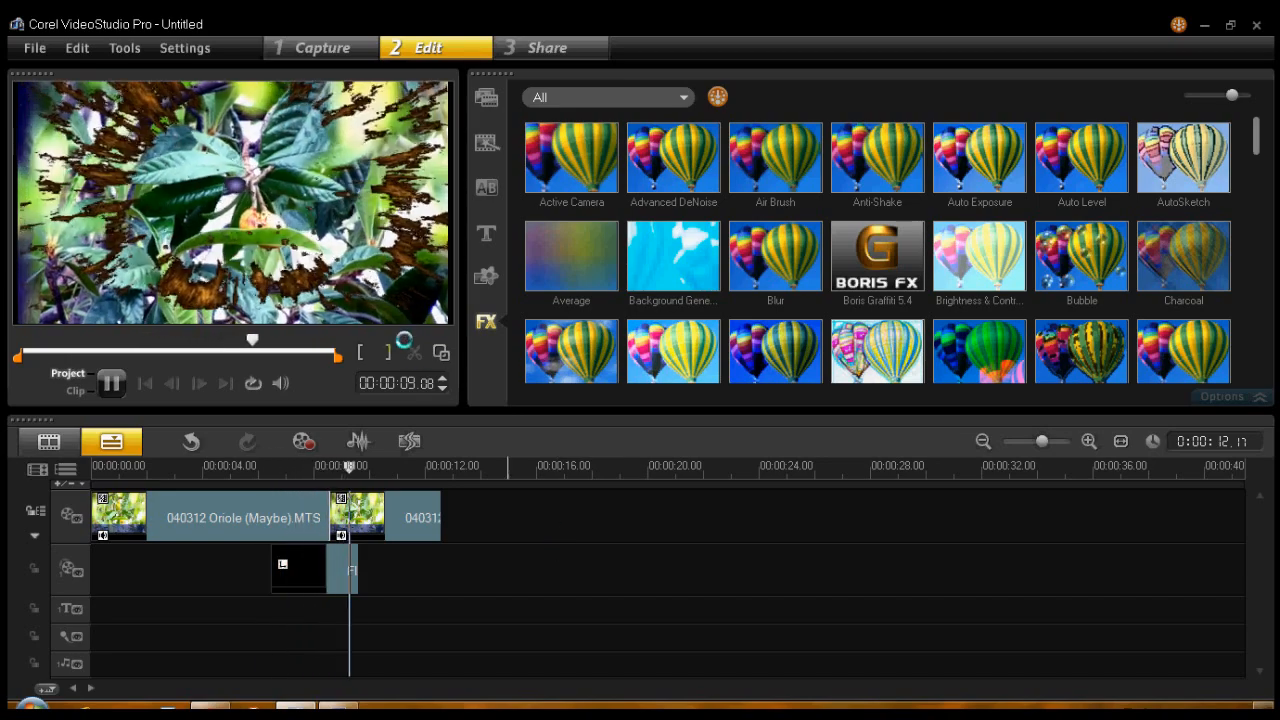
# - Reposition the FlashGordon 3 overlay, stretch its left and bottom edges to the edges of the preview frame, and play the clip
pyautogui.click(114, 381)
pyautogui.click(342, 576)
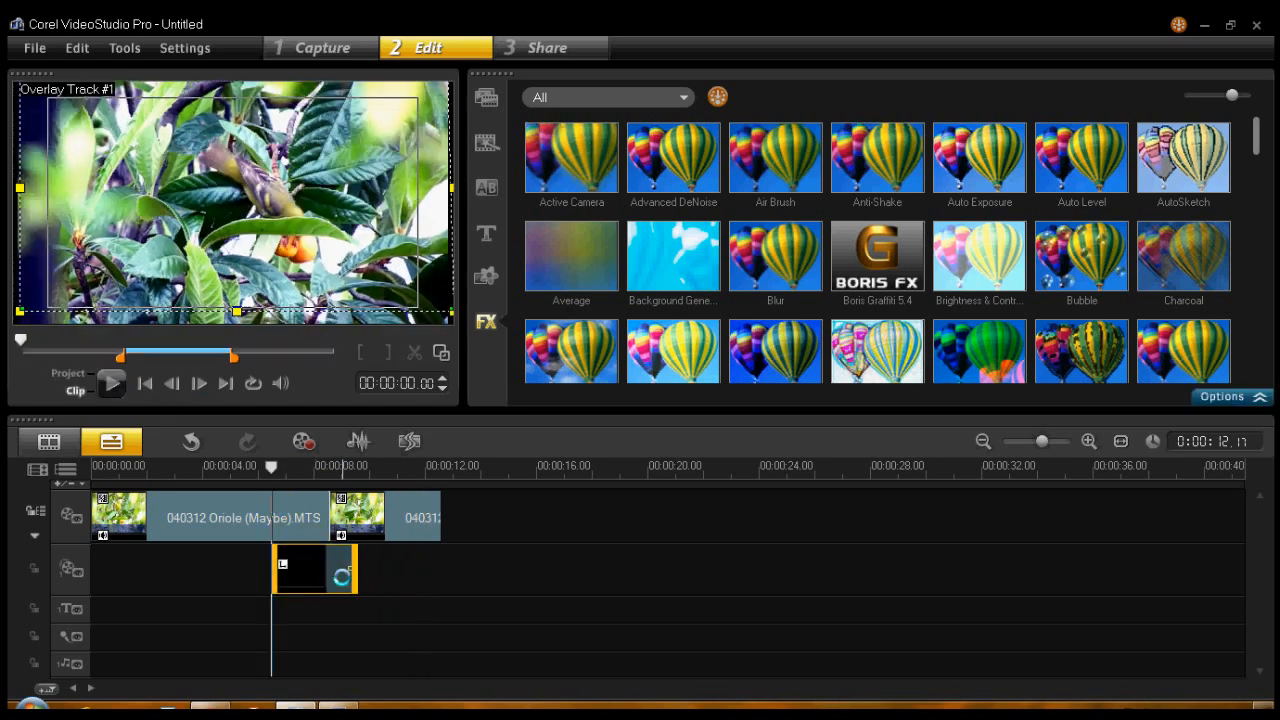
pyautogui.moveTo(237, 313); pyautogui.dragTo(237, 334)
pyautogui.moveTo(20, 195); pyautogui.dragTo(10, 195)
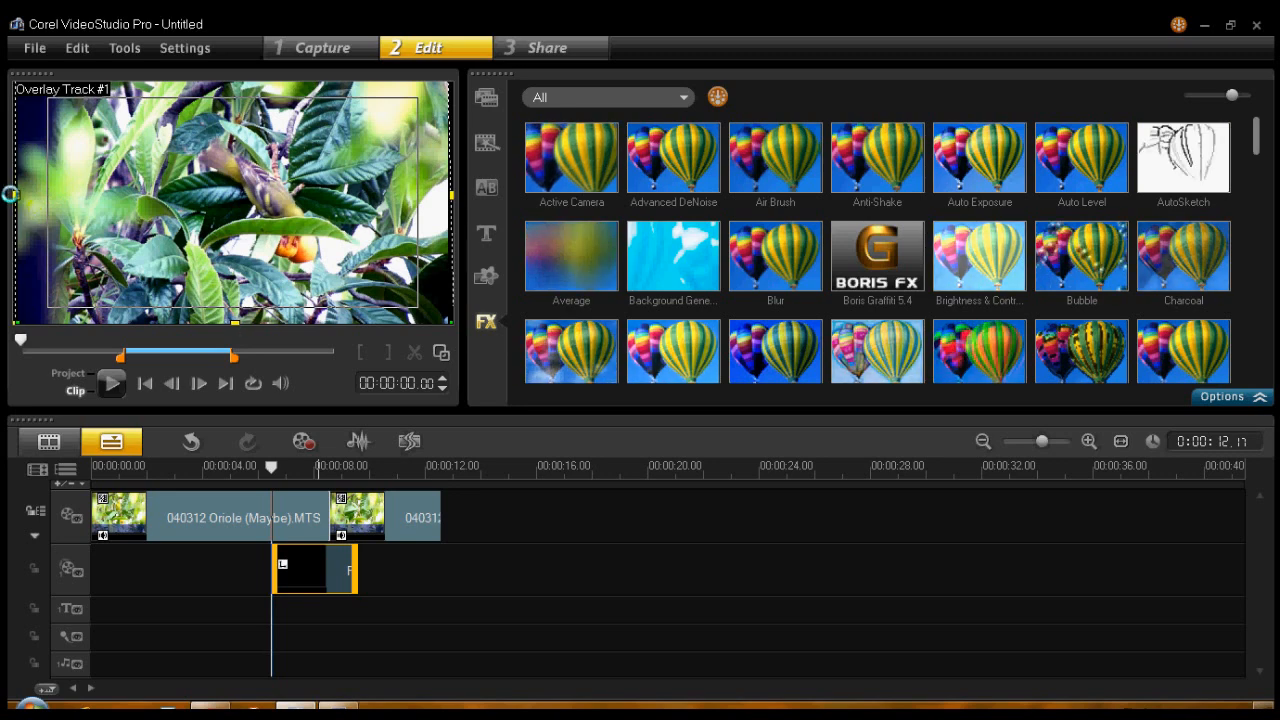
pyautogui.moveTo(268, 234); pyautogui.dragTo(336, 249)
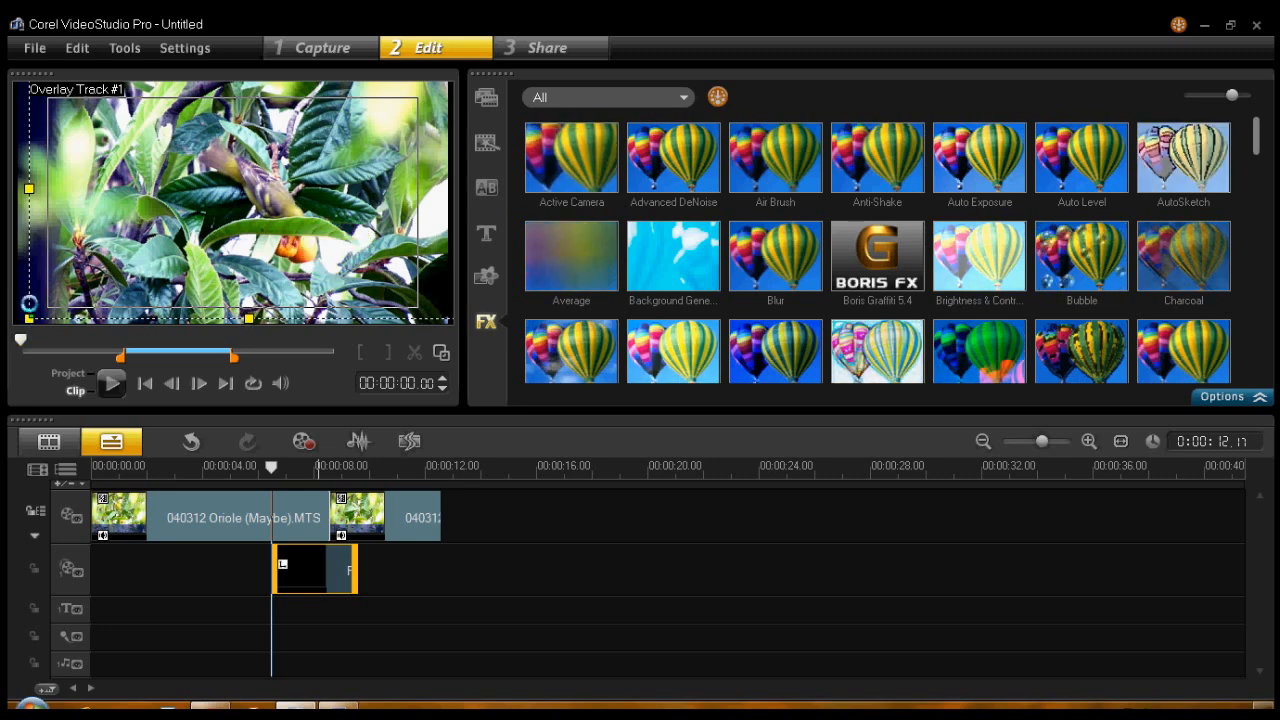
pyautogui.moveTo(29, 189); pyautogui.dragTo(16, 189)
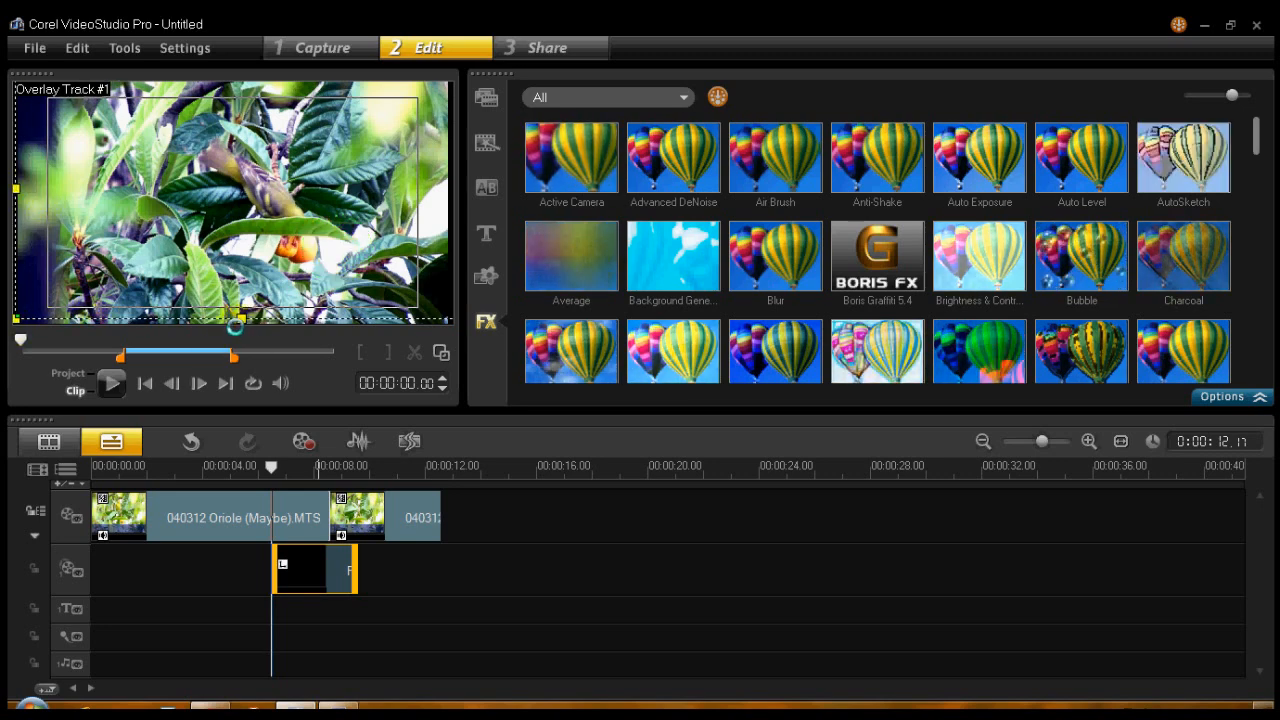
pyautogui.moveTo(242, 319); pyautogui.dragTo(241, 348)
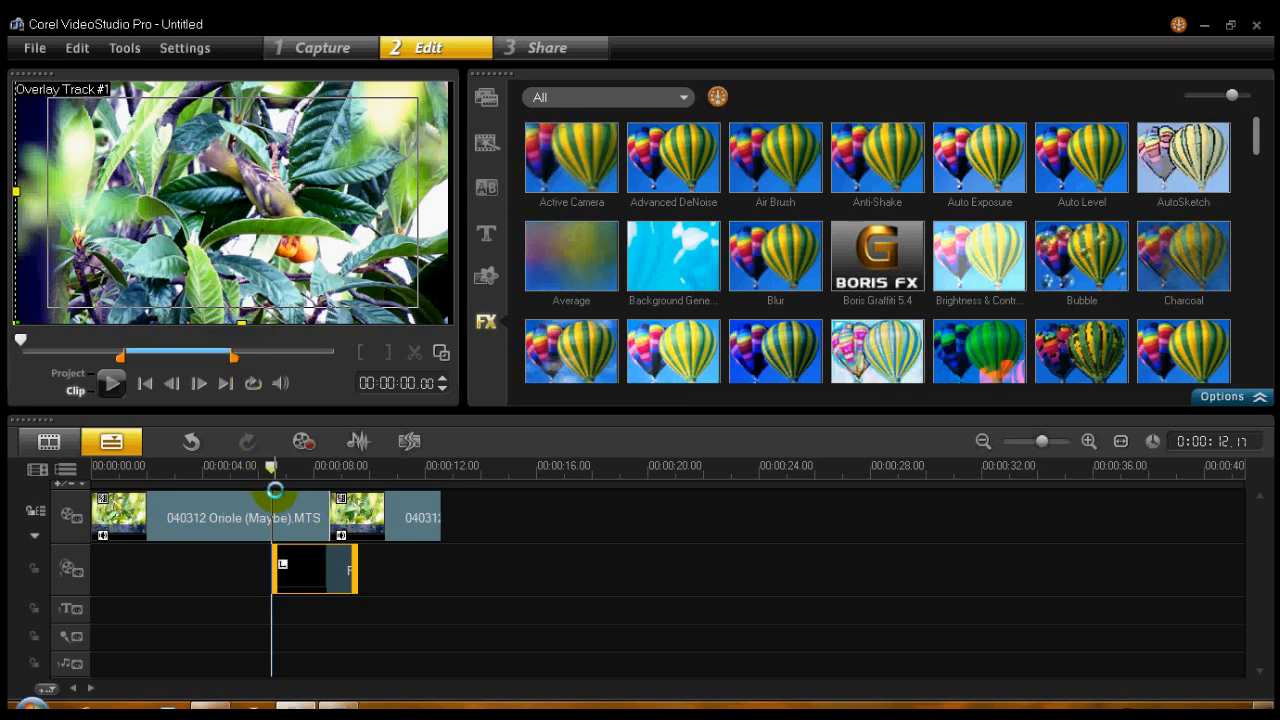
pyautogui.click(111, 383)
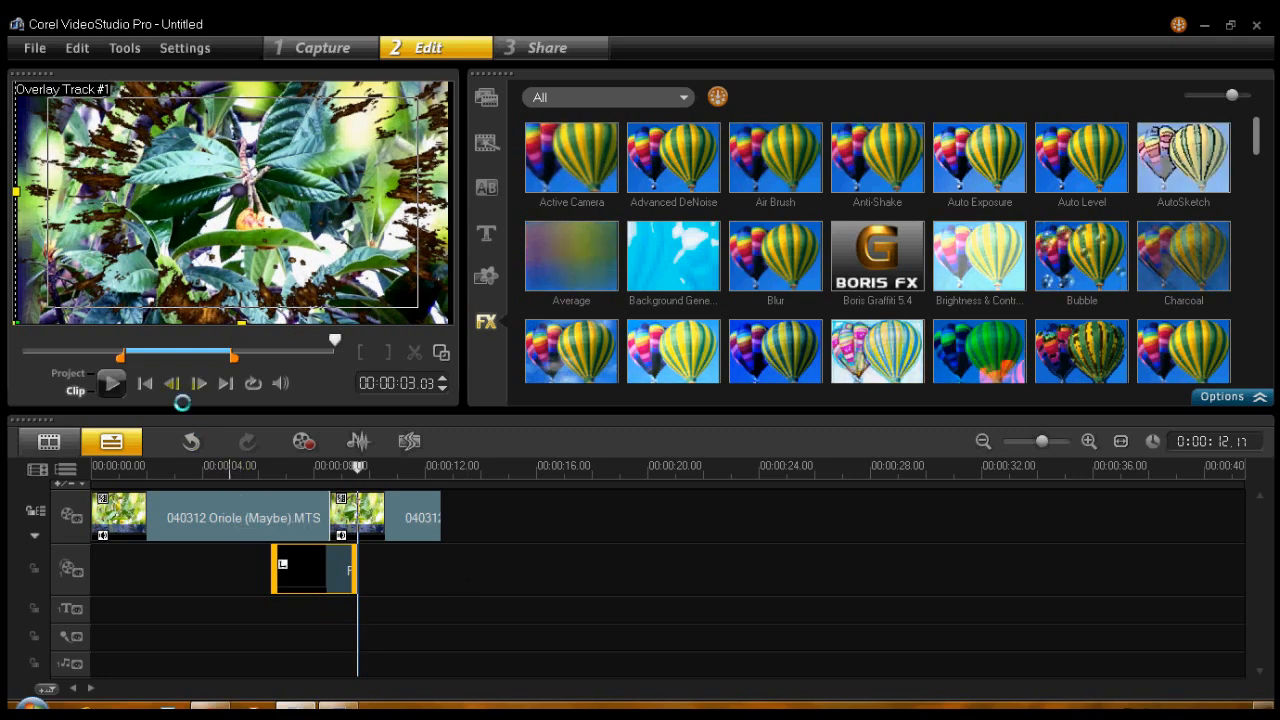
pyautogui.click(110, 382)
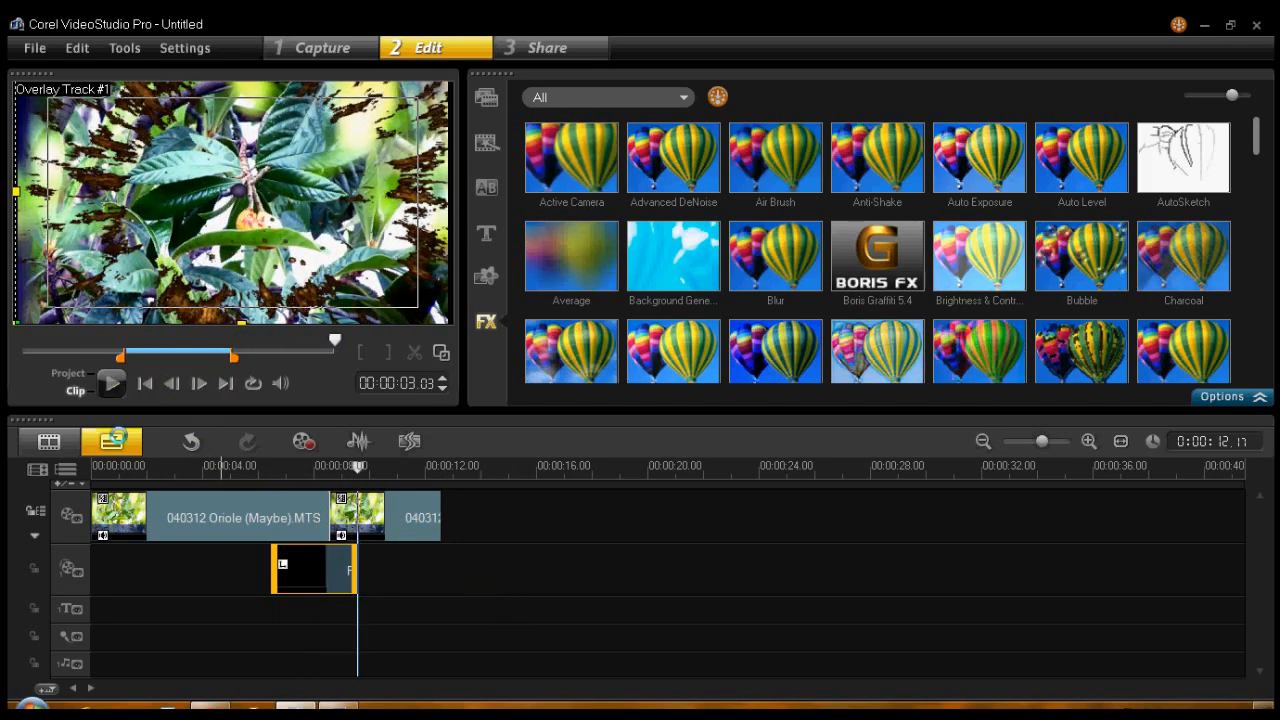
# - Move the FlashGordon 3 overlay clip slightly later on the timeline and play the project from just before it
pyautogui.moveTo(338, 572); pyautogui.dragTo(340, 573)
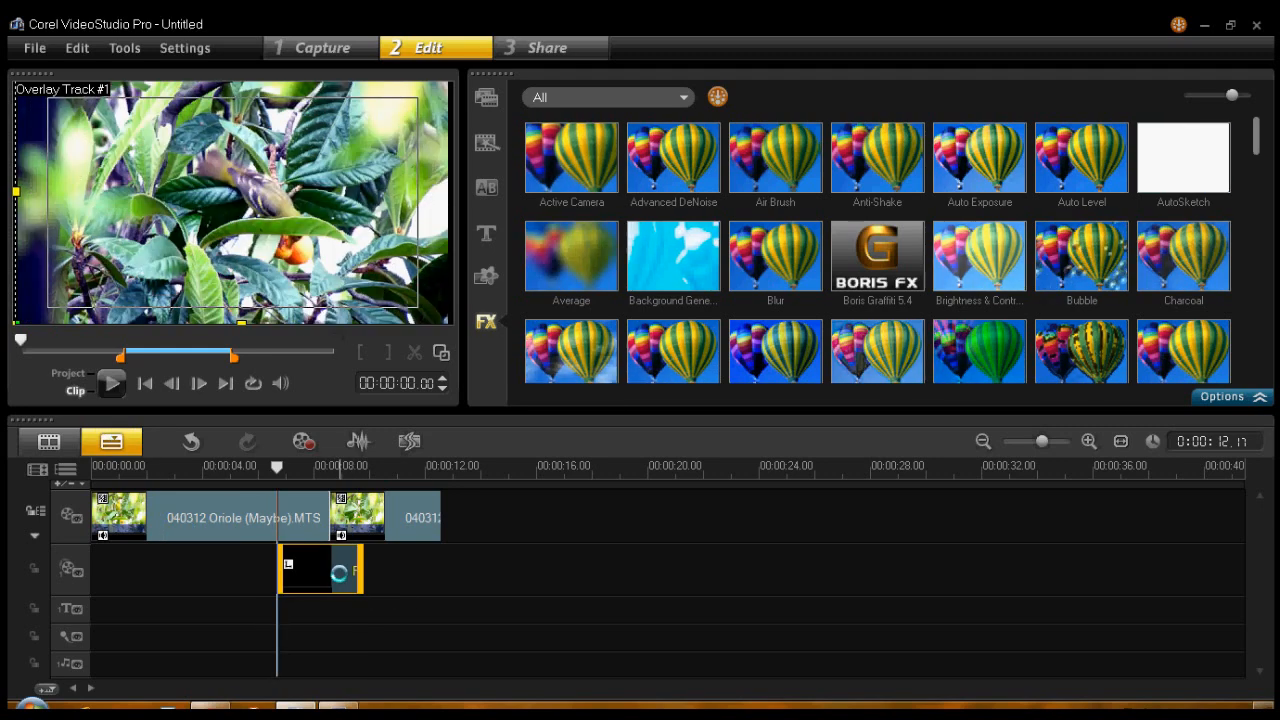
pyautogui.click(263, 466)
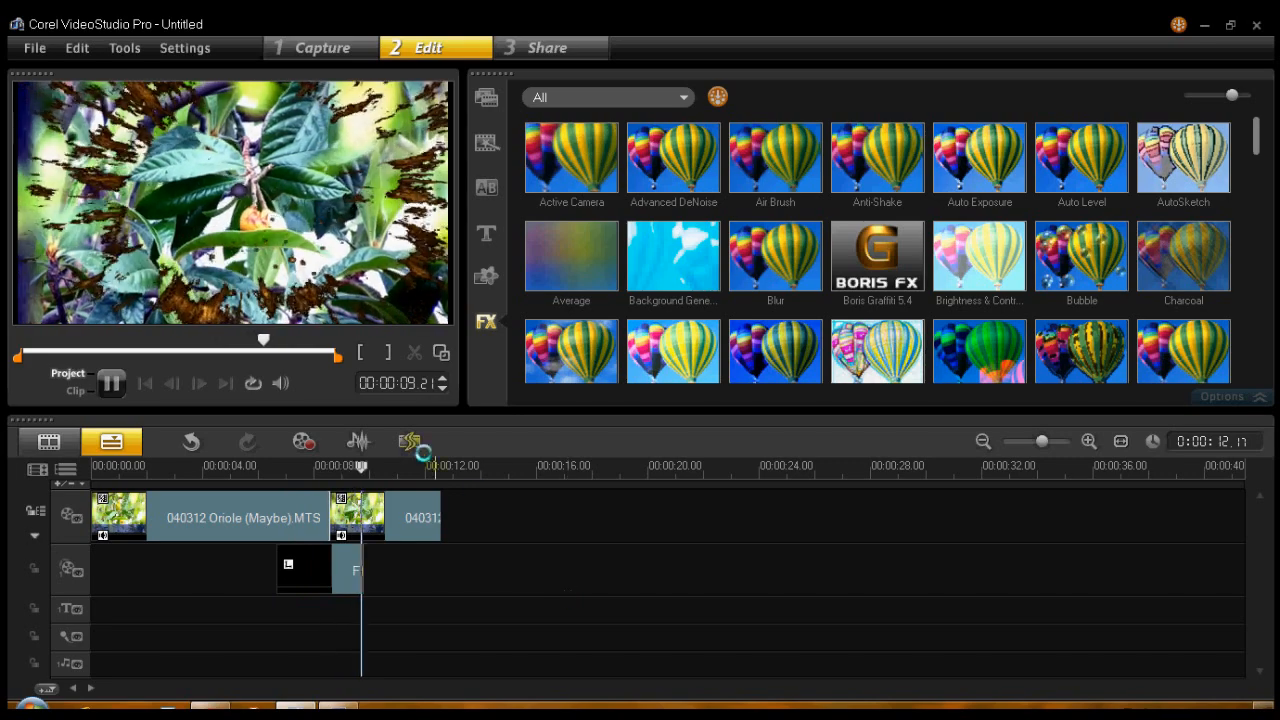
pyautogui.click(111, 381)
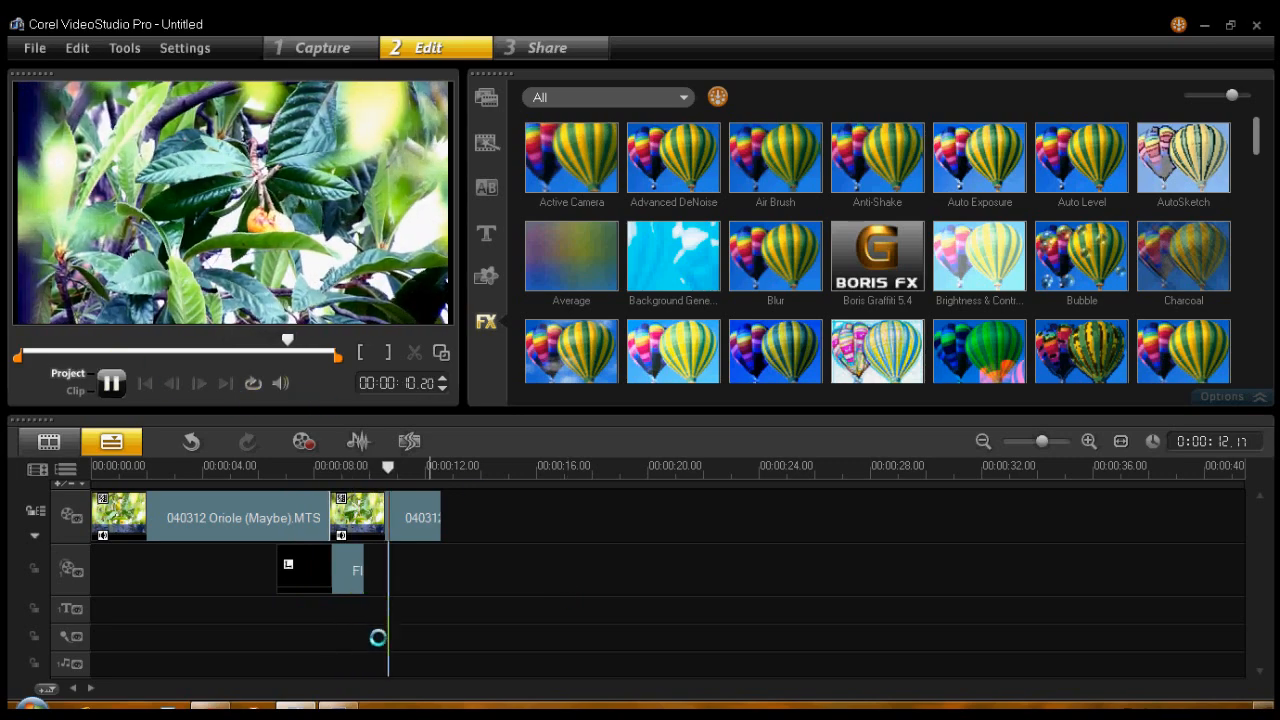
# - Nudge the FlashGordon 3 overlay sideways in the frame, stretch its left edge back to the frame border, and play the result
pyautogui.click(350, 576)
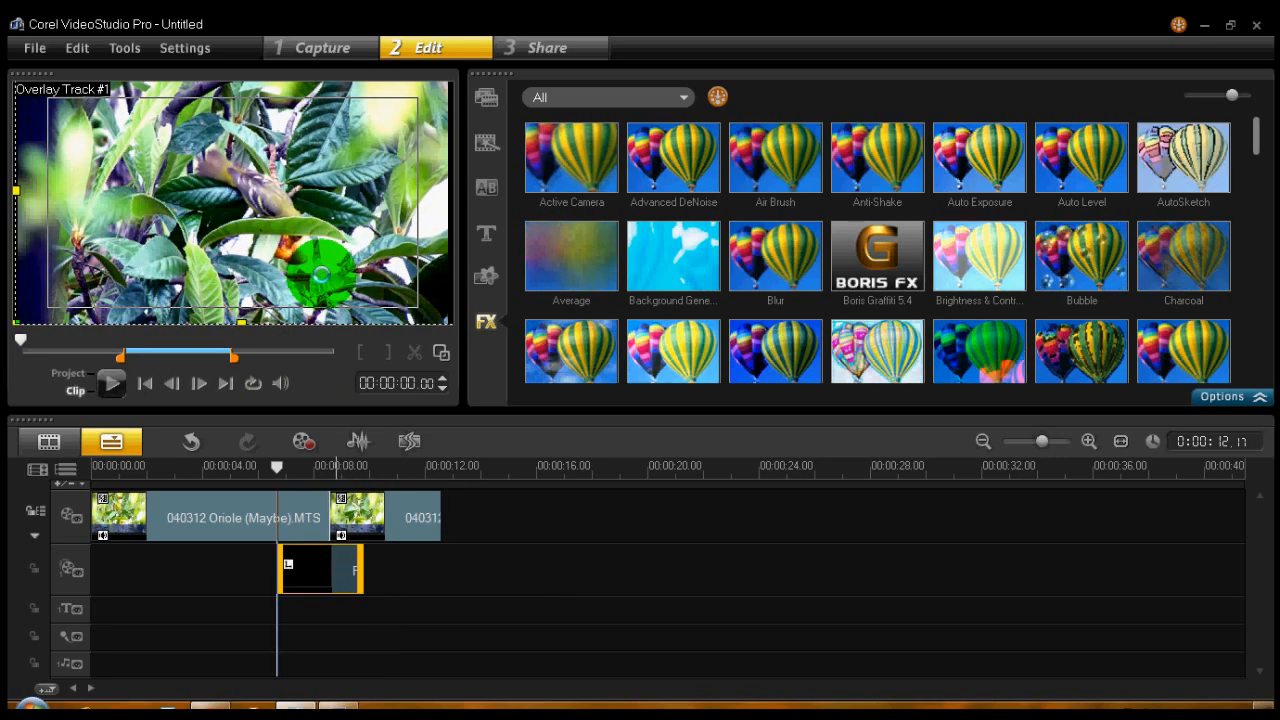
pyautogui.moveTo(323, 270); pyautogui.dragTo(337, 278)
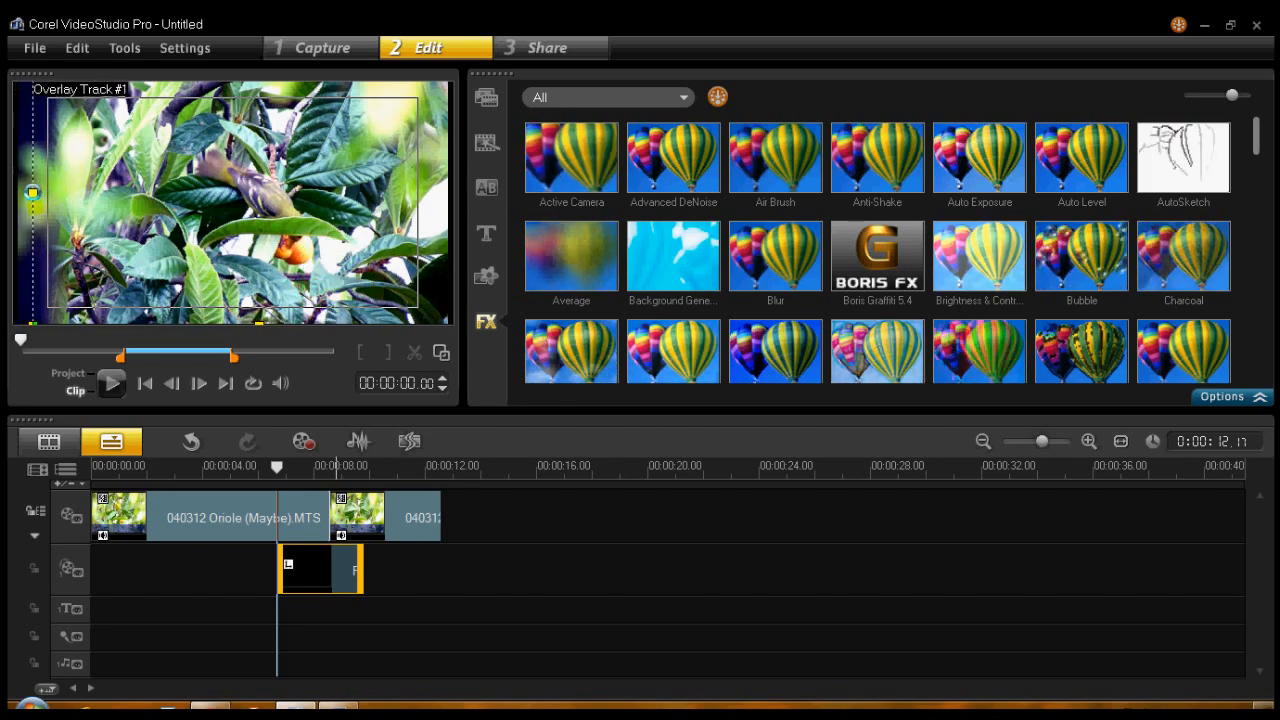
pyautogui.moveTo(31, 192); pyautogui.dragTo(8, 192)
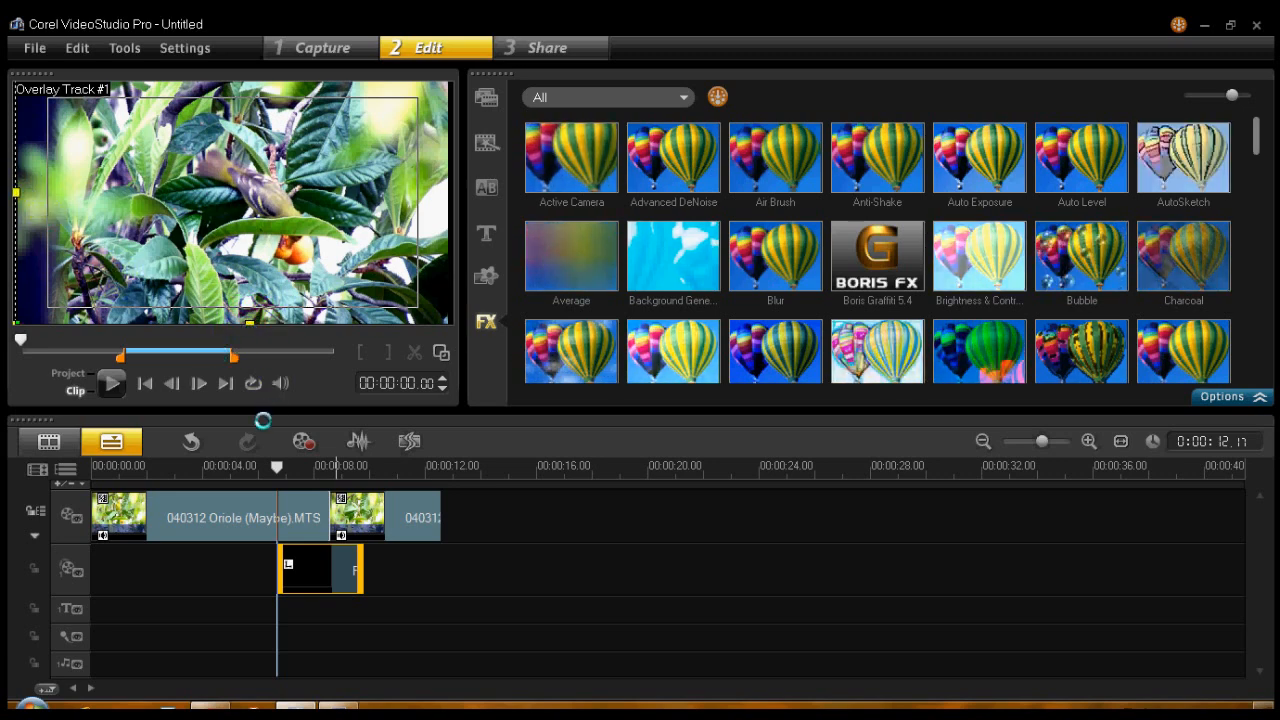
pyautogui.click(264, 467)
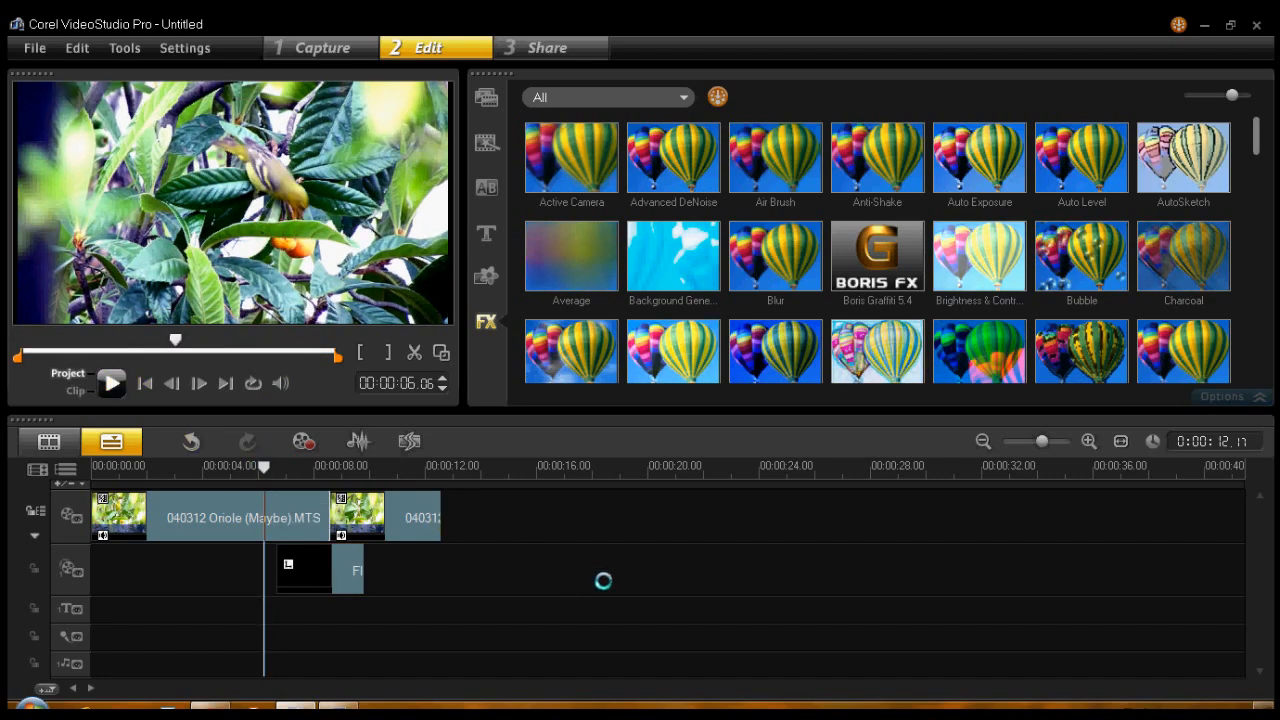
pyautogui.press('space')
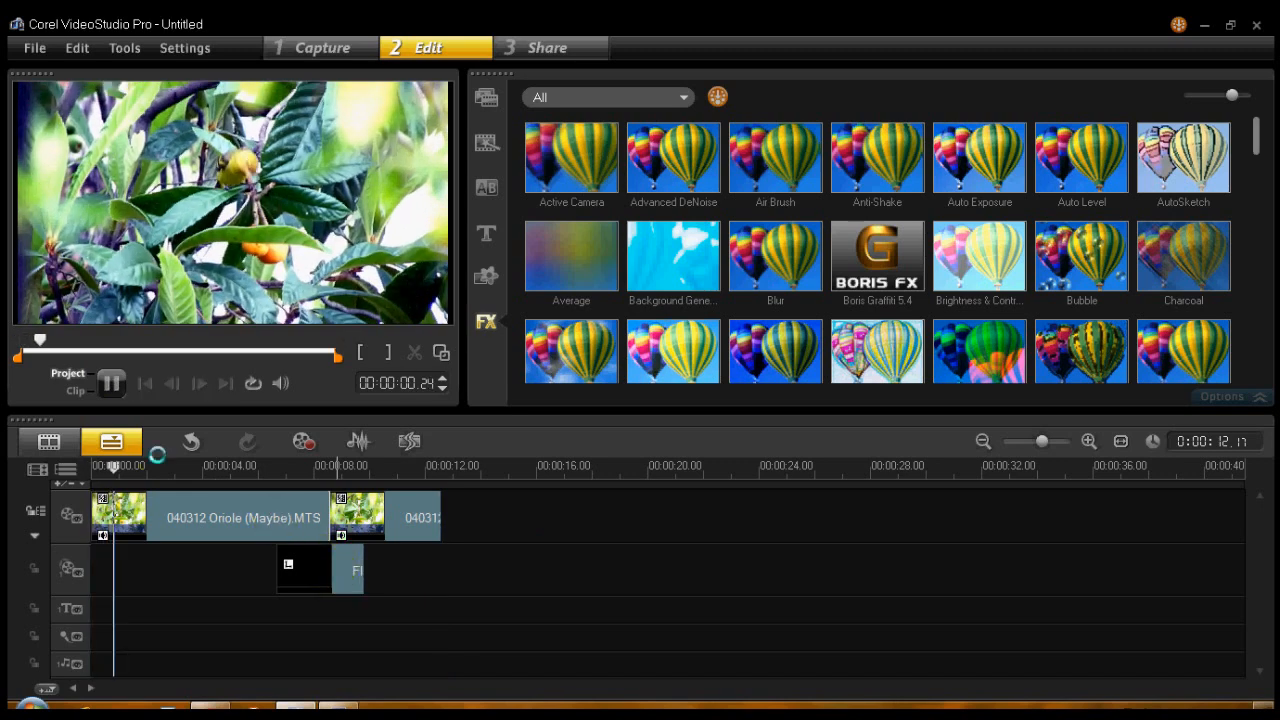
# - Apply the Video Pan and Zoom filter from the Adjust category to the FlashGordon 3 overlay and show its filter attributes
pyautogui.click(333, 568)
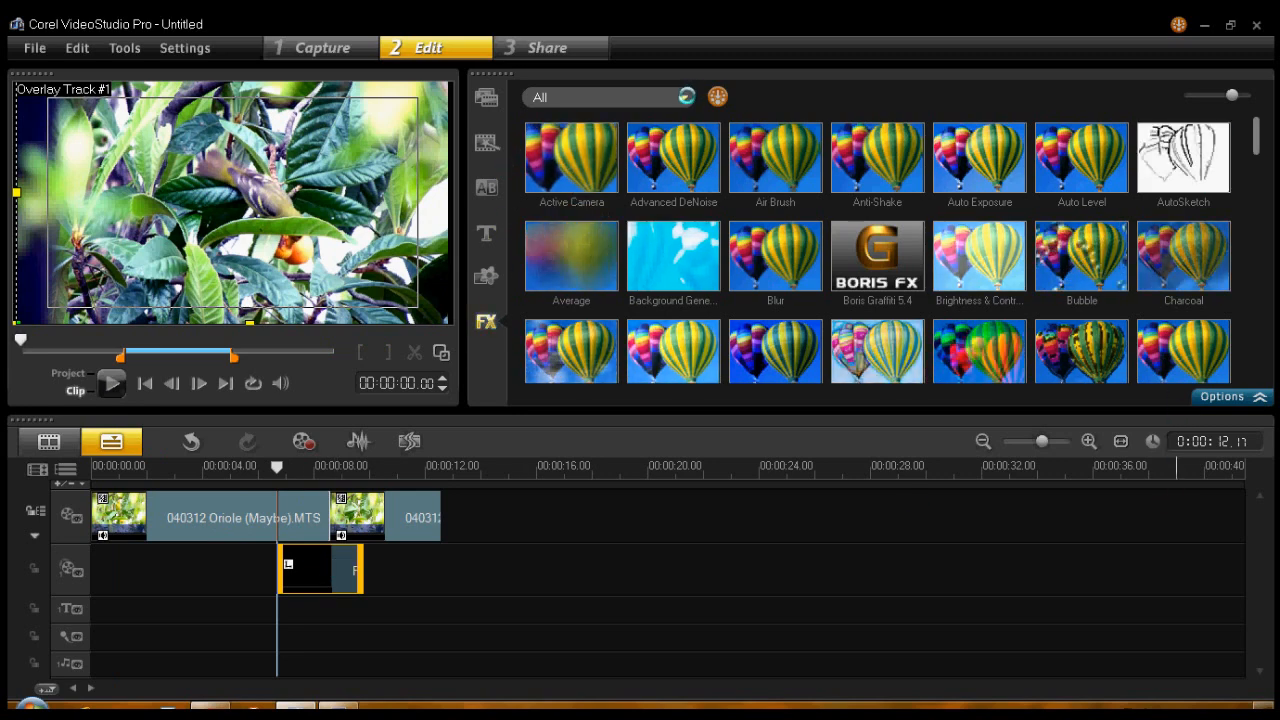
pyautogui.click(686, 96)
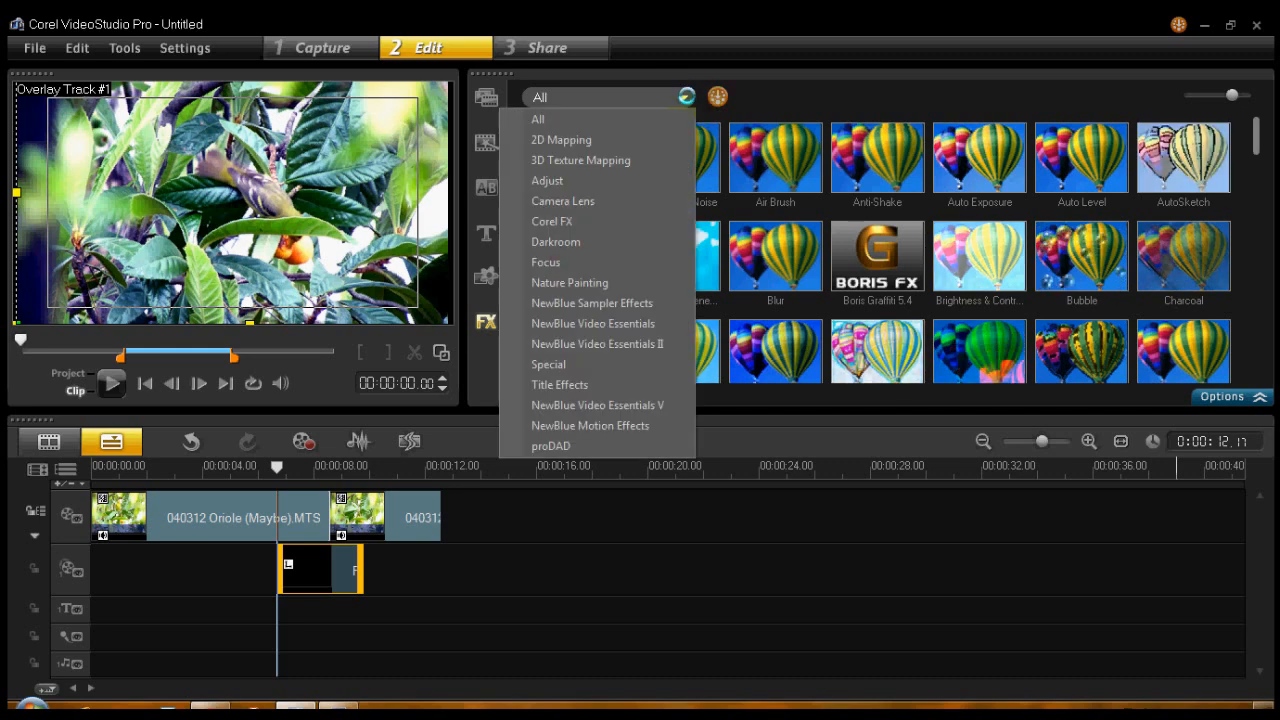
pyautogui.click(580, 180)
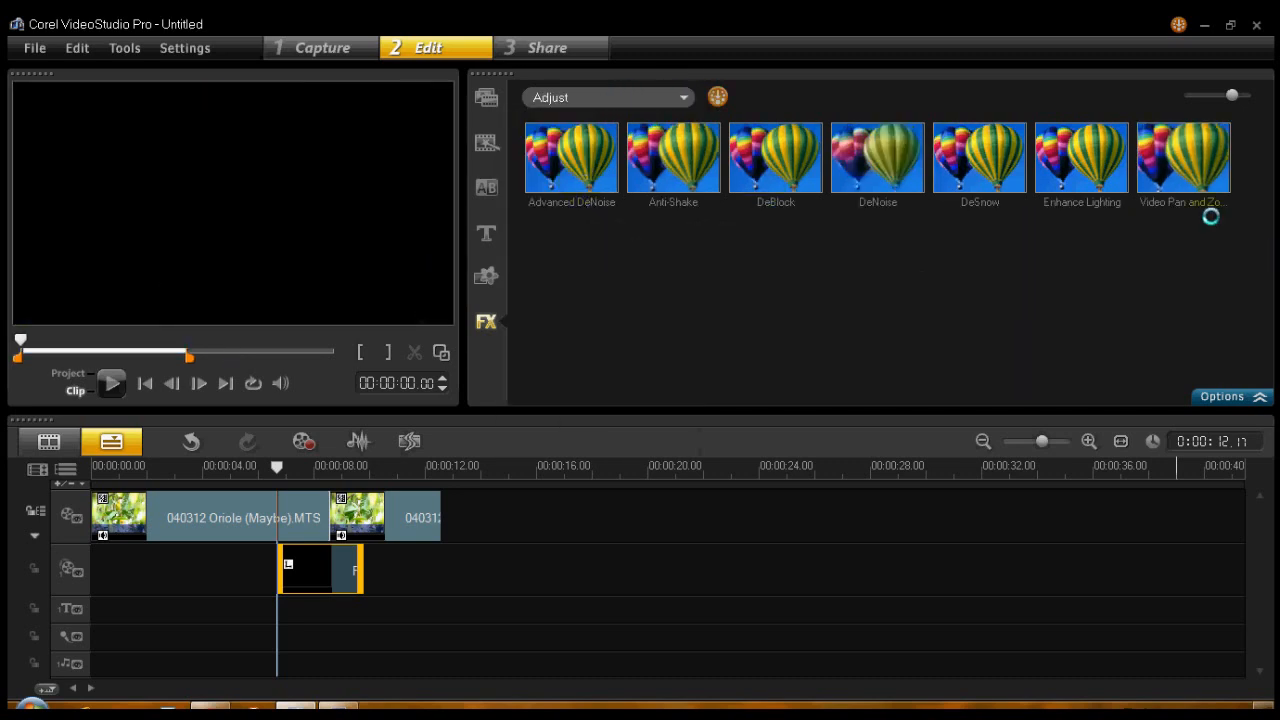
pyautogui.click(1197, 145)
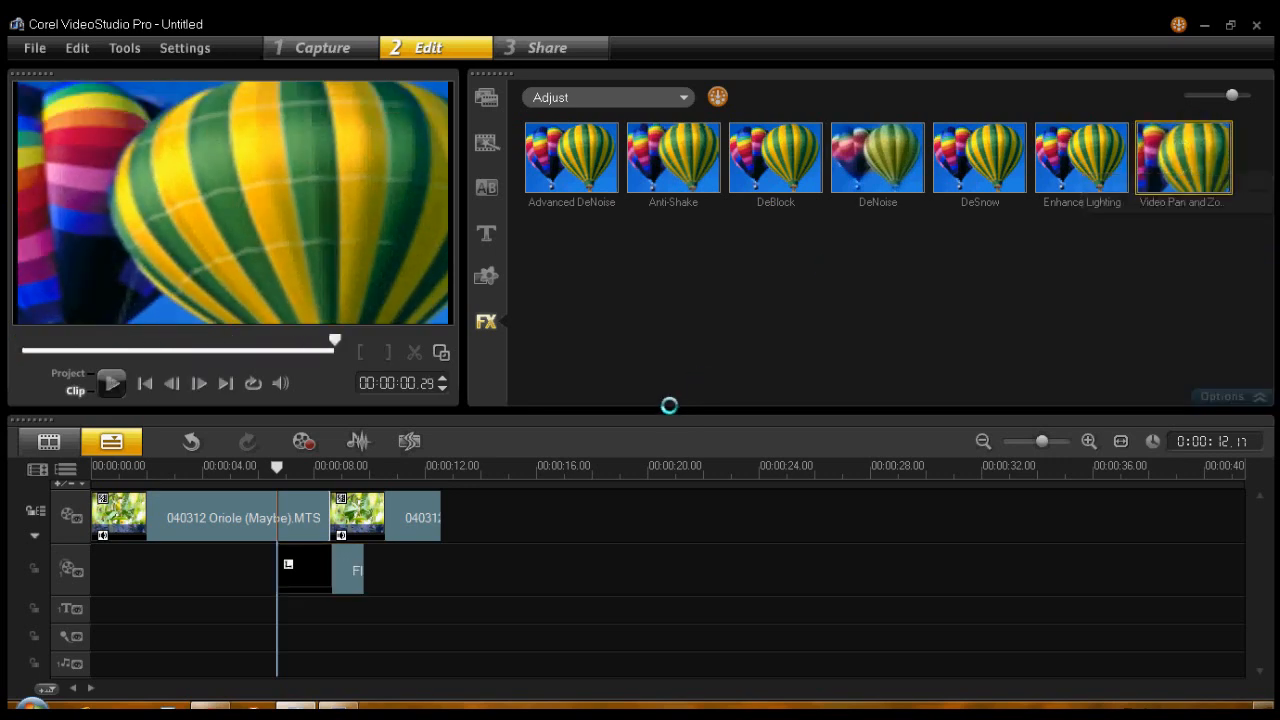
pyautogui.moveTo(669, 405); pyautogui.dragTo(349, 558)
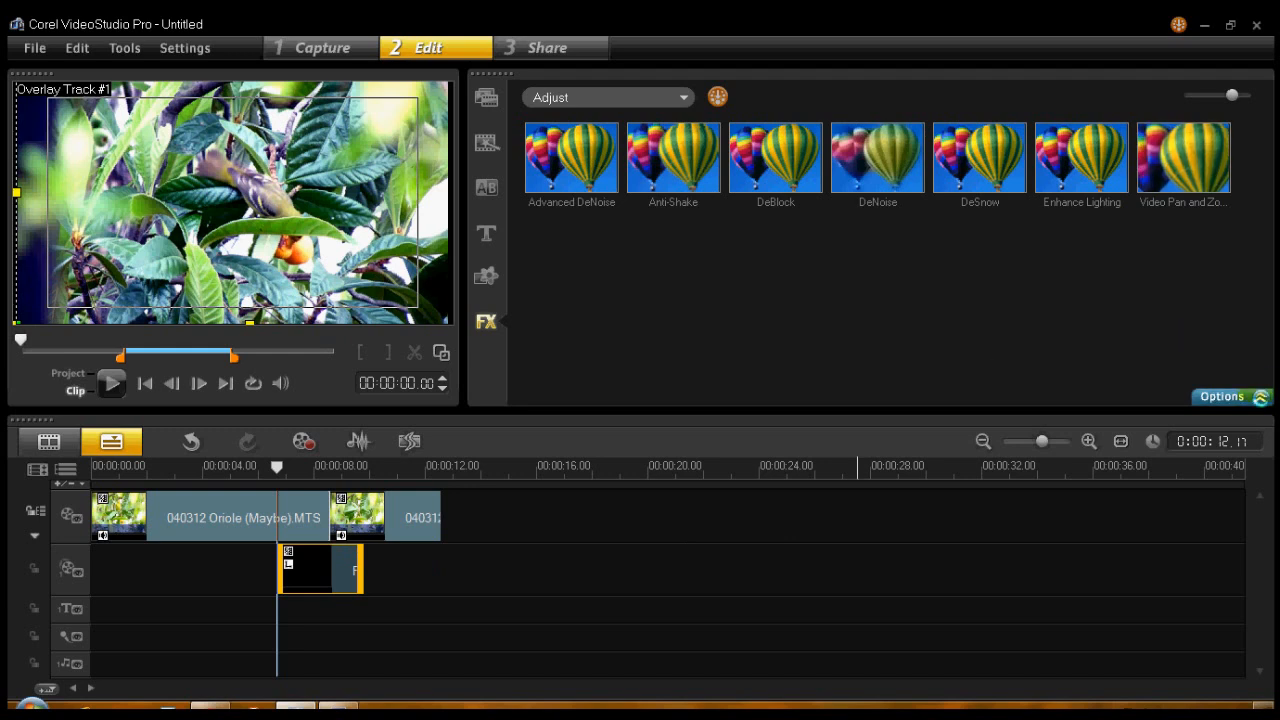
pyautogui.click(1230, 396)
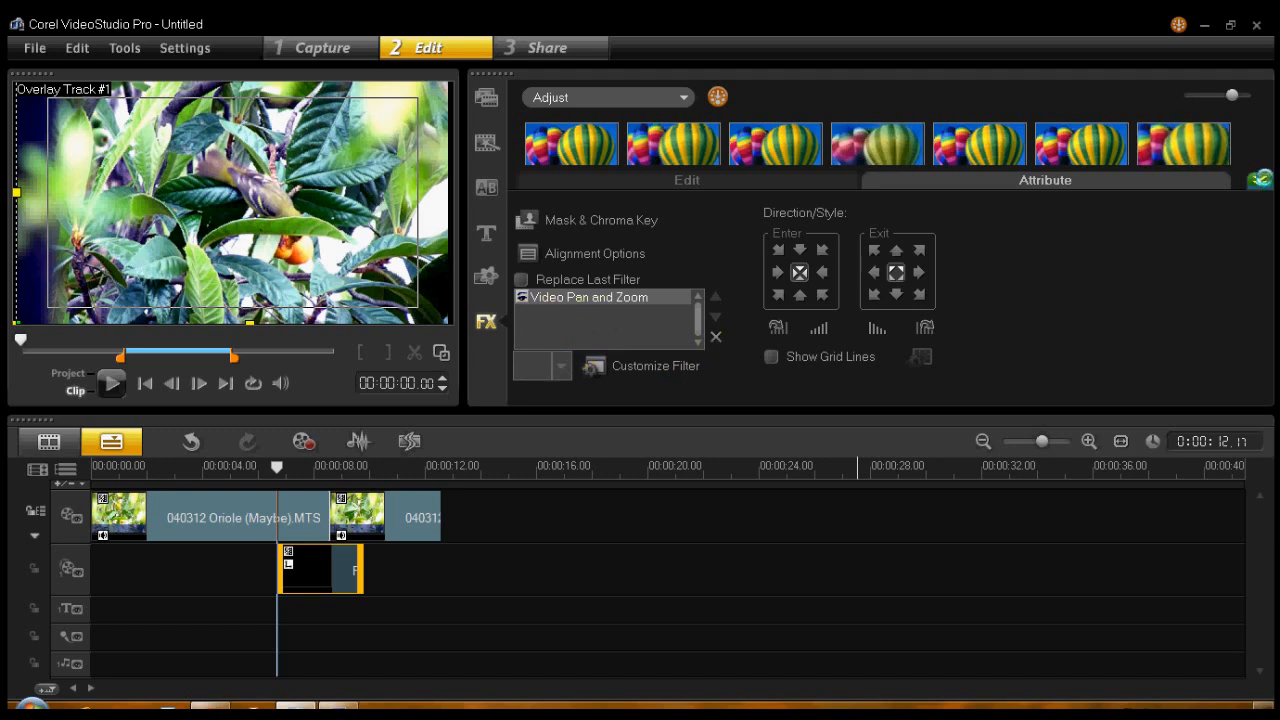
# - Add the Color Balance filter from the Darkroom category to the FlashGordon 3 overlay clip
pyautogui.click(1264, 178)
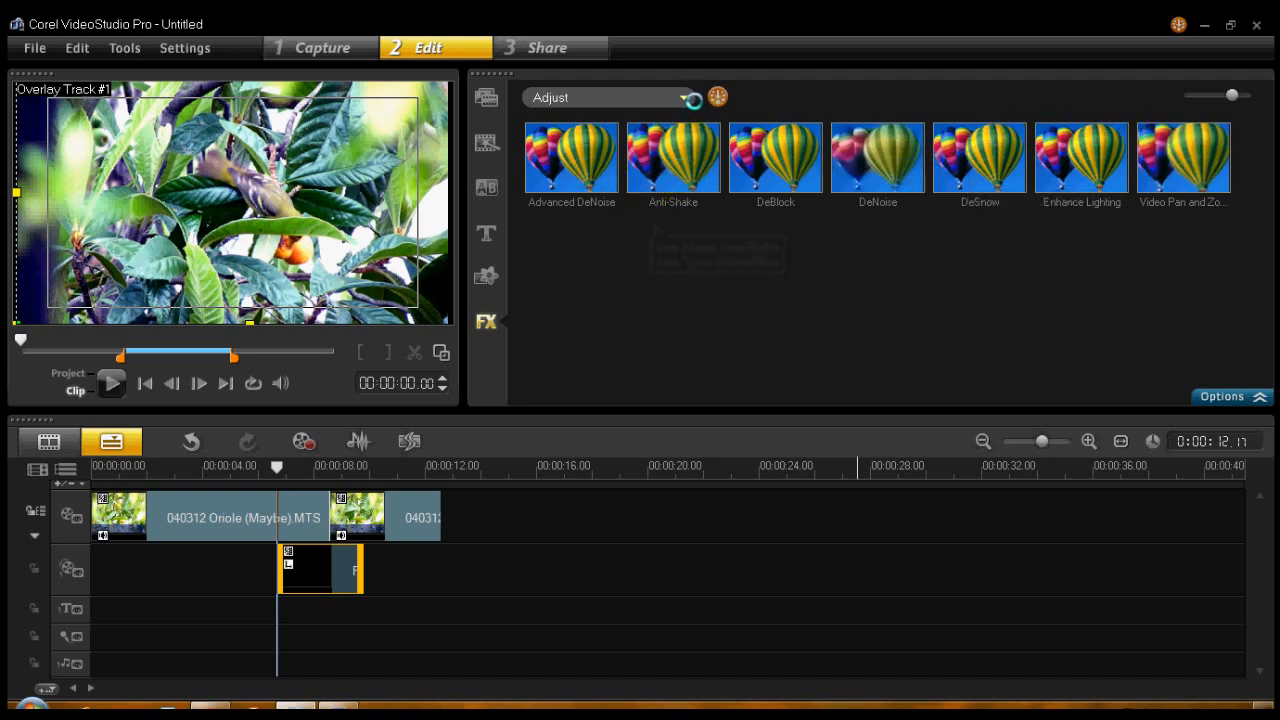
pyautogui.click(683, 97)
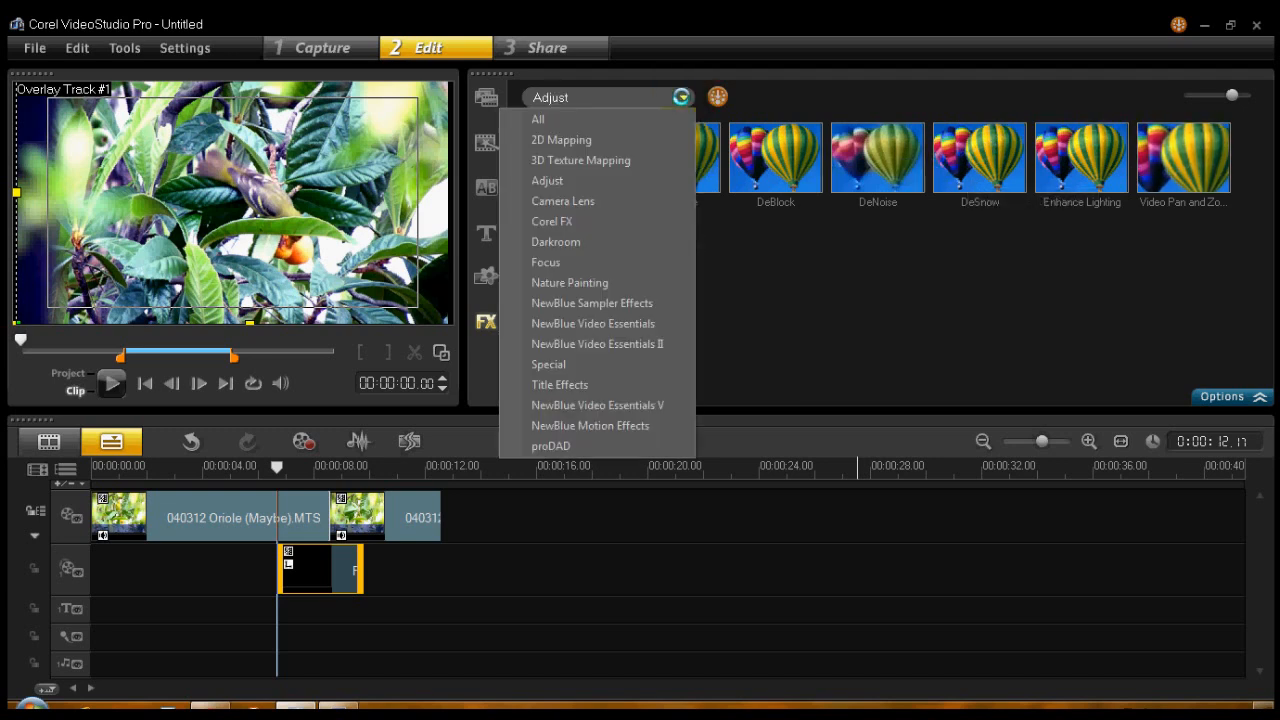
pyautogui.click(590, 242)
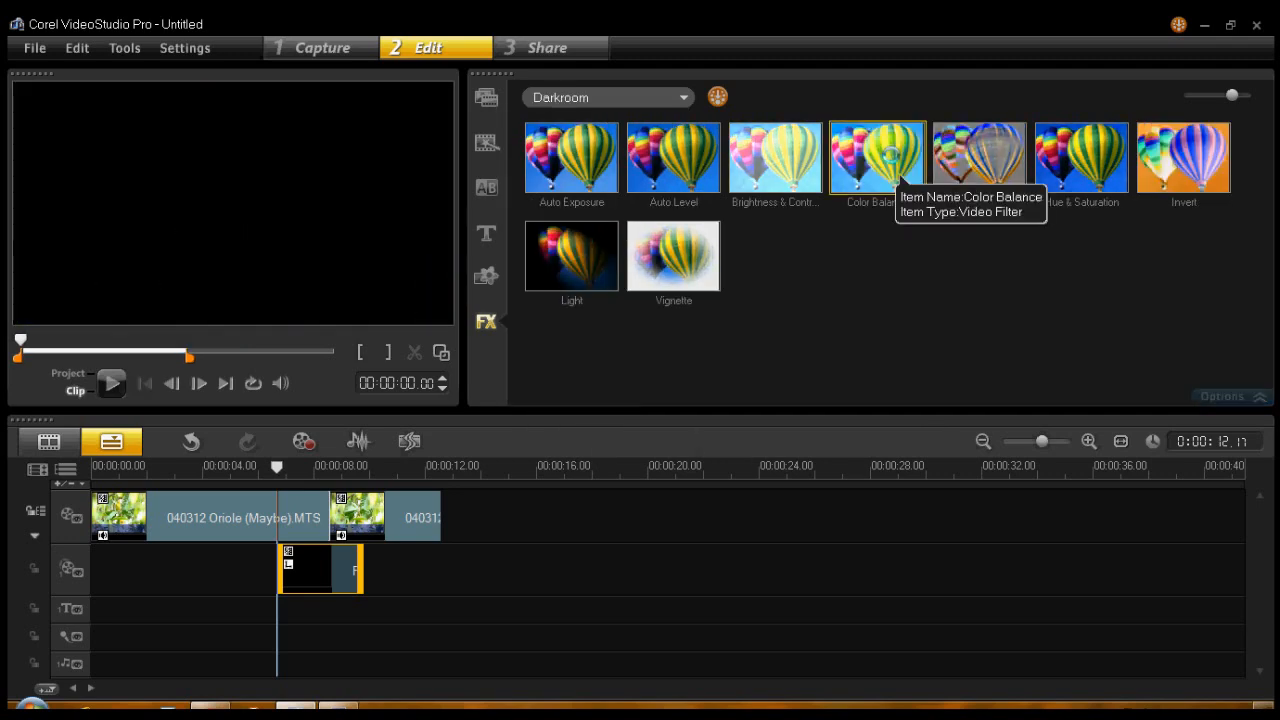
pyautogui.click(893, 155)
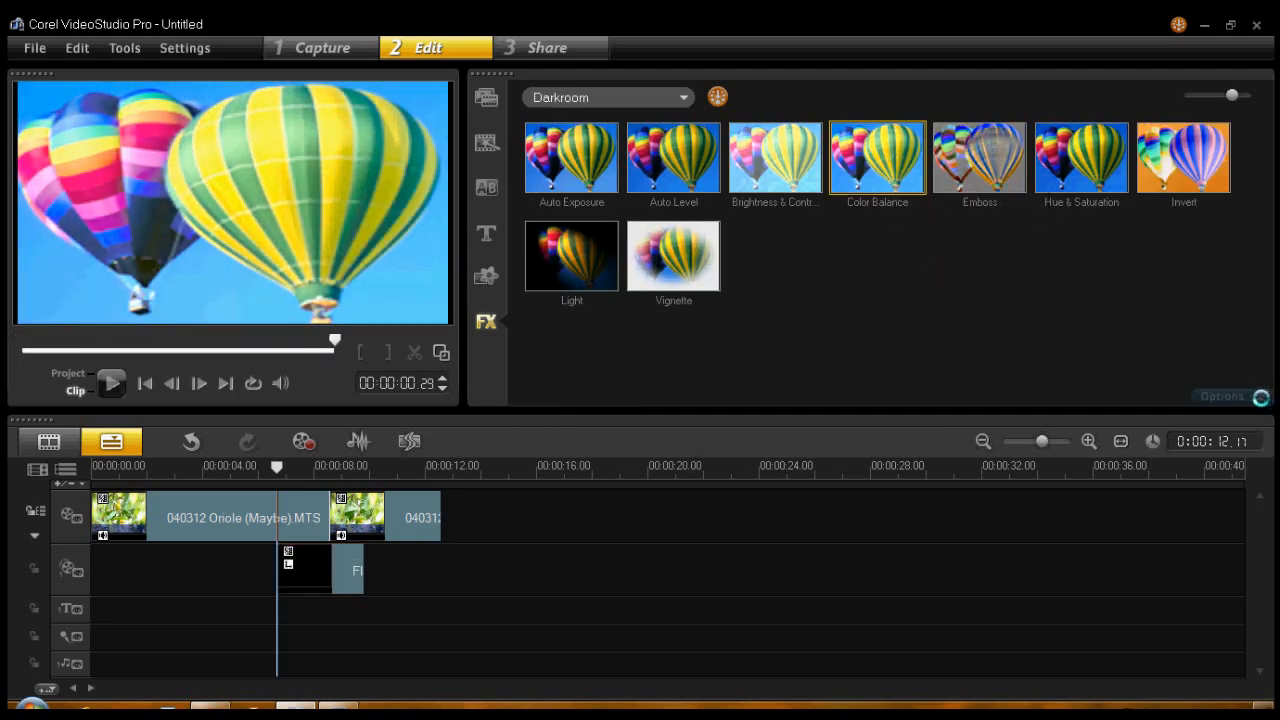
pyautogui.click(350, 566)
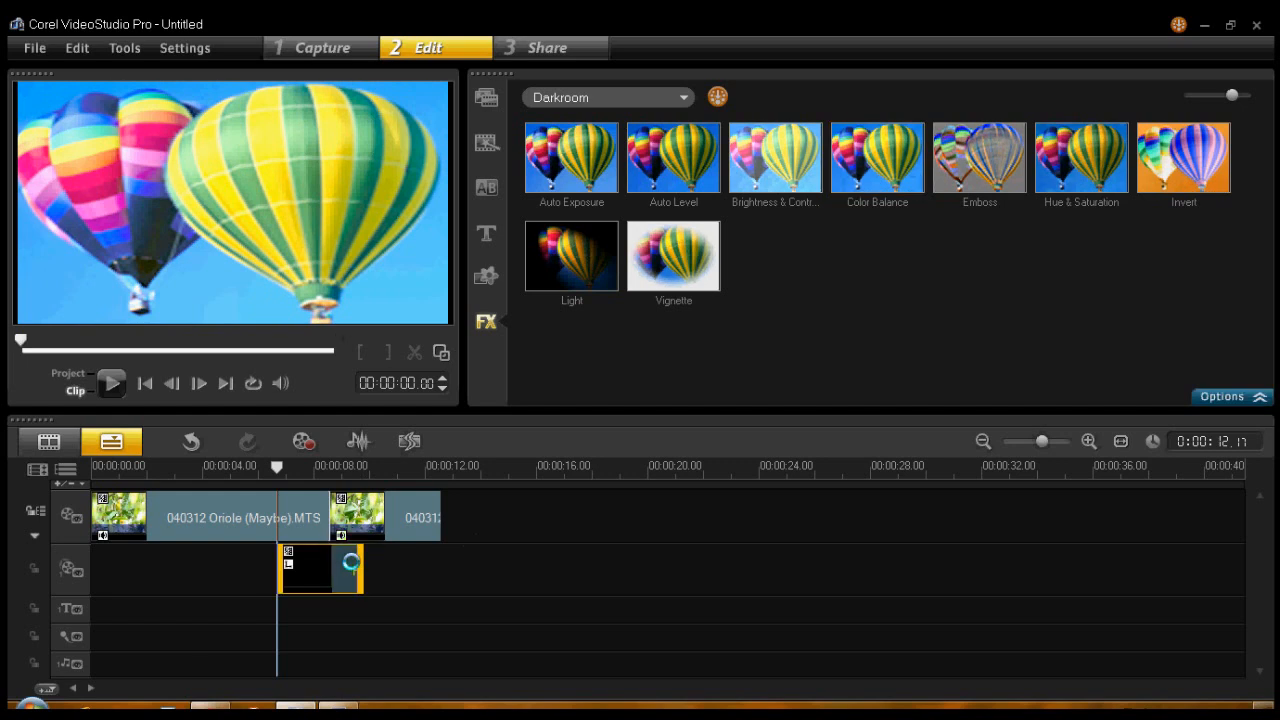
pyautogui.moveTo(673, 256); pyautogui.dragTo(340, 570)
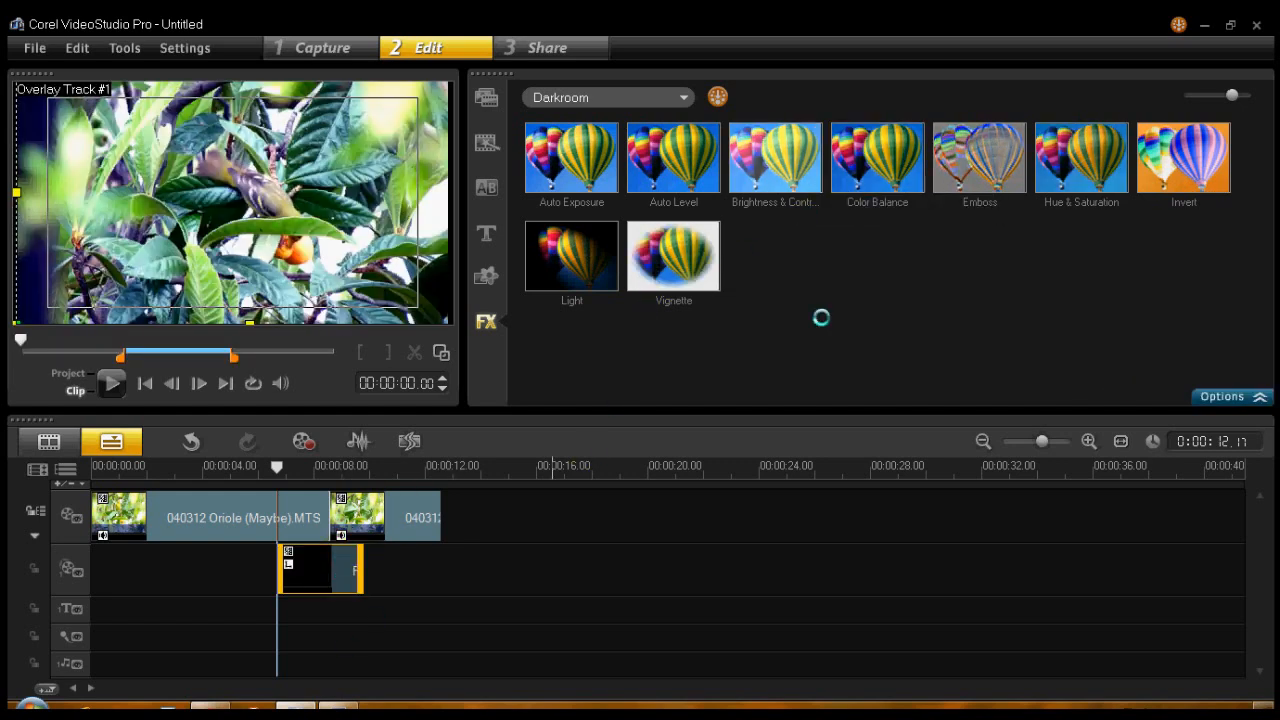
# - Look through the Color Balance presets and delete the Color Balance filter from the overlay clip
pyautogui.click(1260, 396)
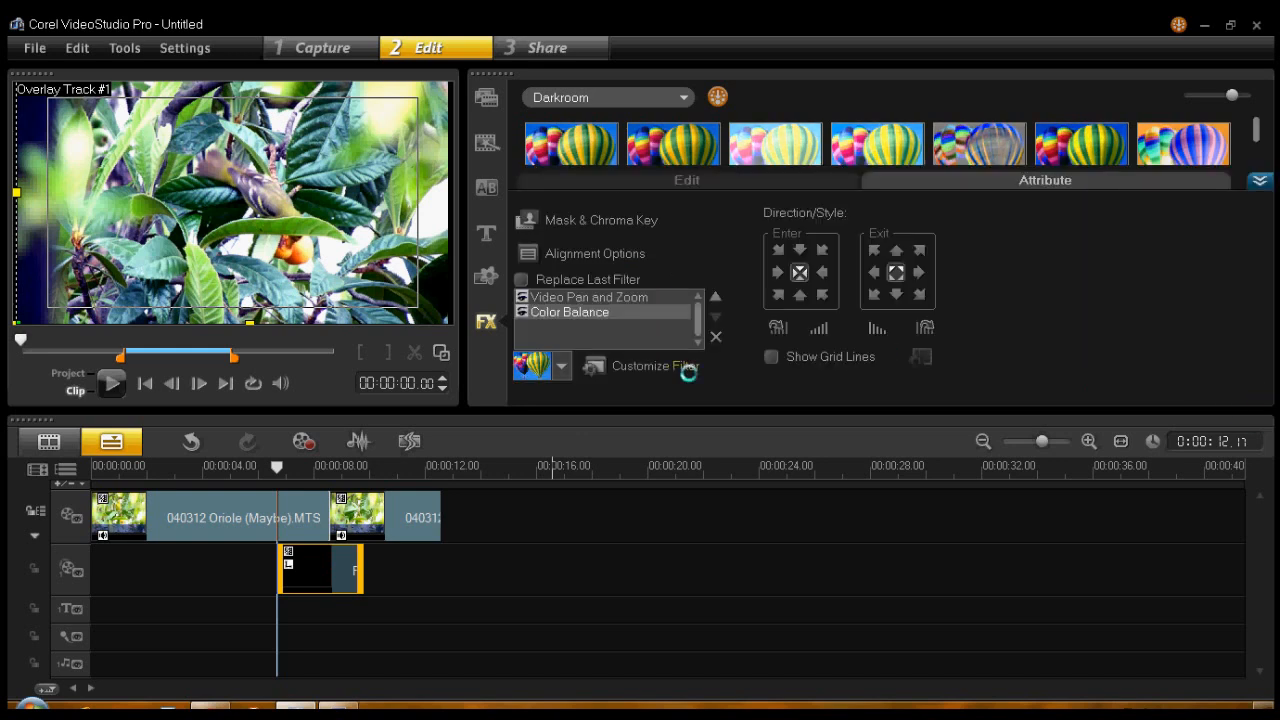
pyautogui.click(562, 366)
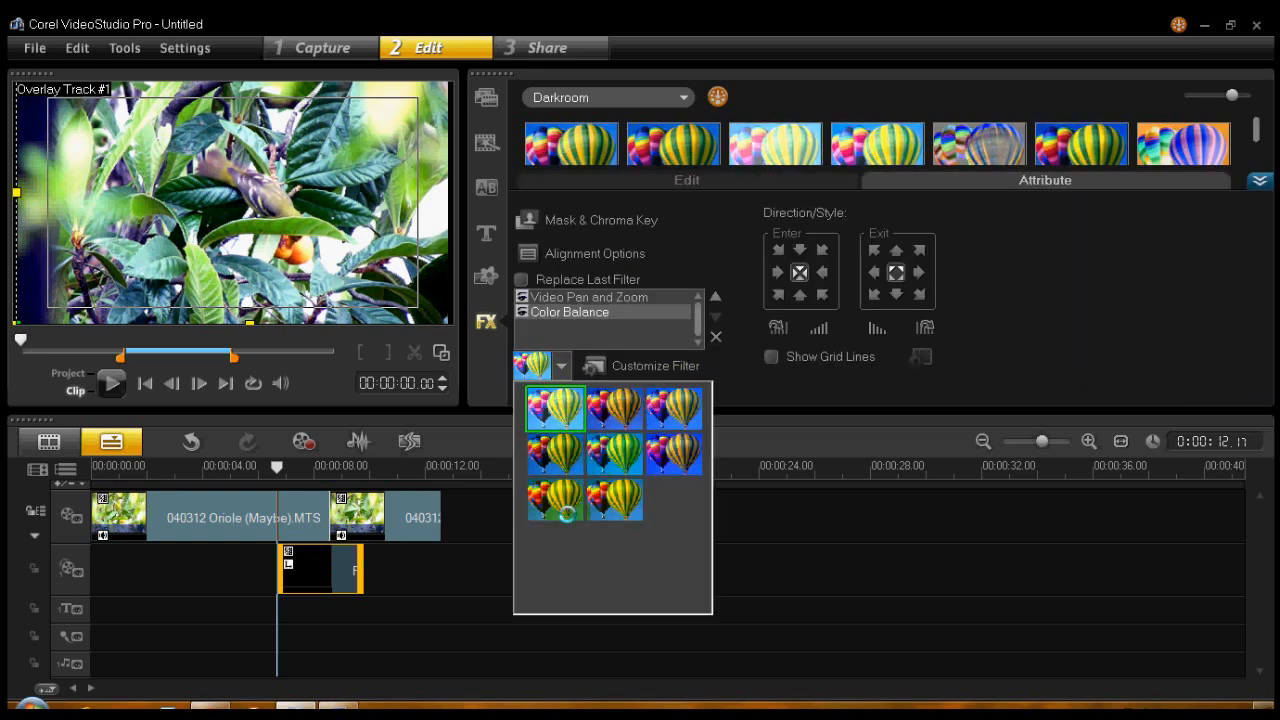
pyautogui.click(755, 379)
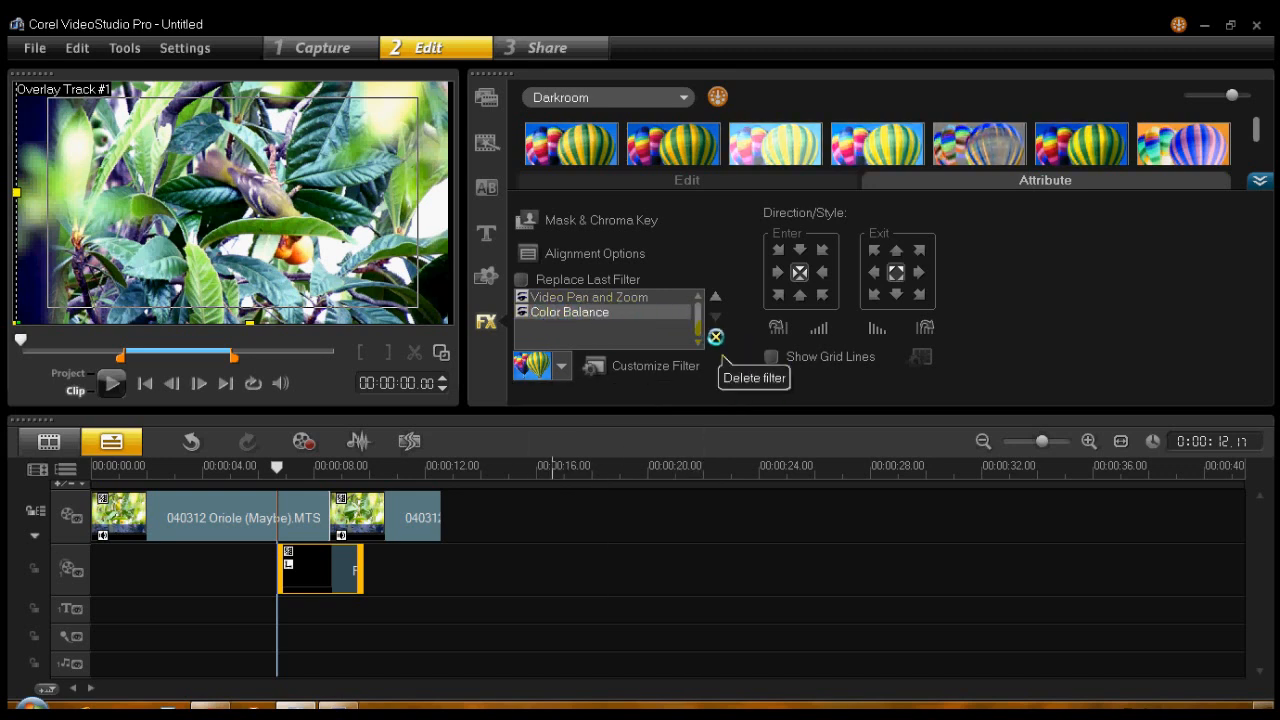
pyautogui.click(715, 337)
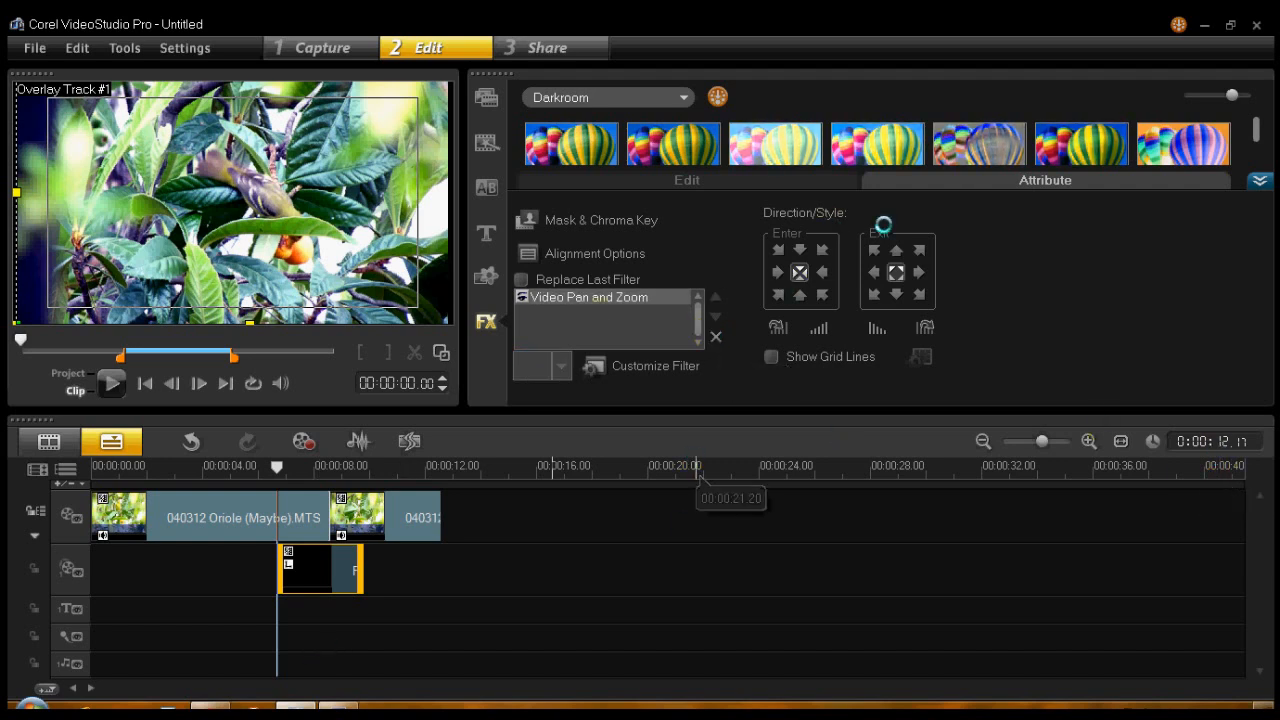
# - Customize Video Pan and Zoom by moving the start keyframe's centre onto the end keyframe's centre and enlarging its frame to a 100% zoom ratio
pyautogui.click(648, 366)
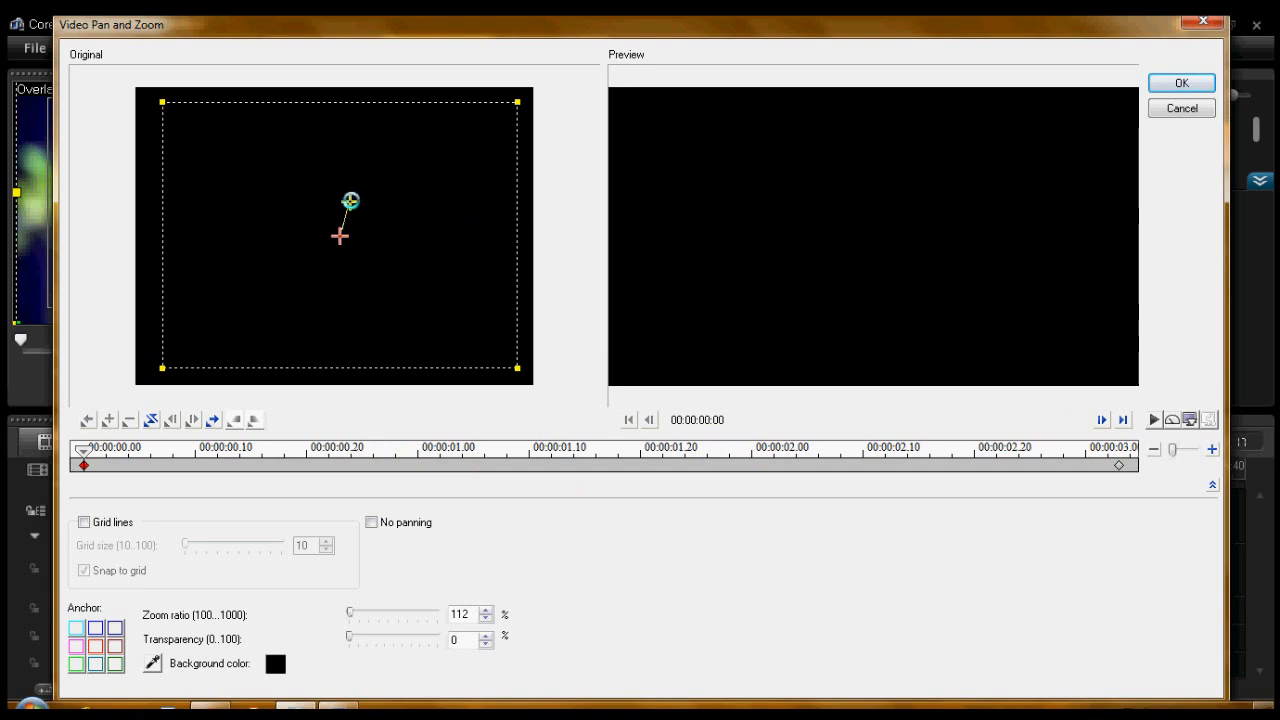
pyautogui.moveTo(350, 201); pyautogui.dragTo(335, 237)
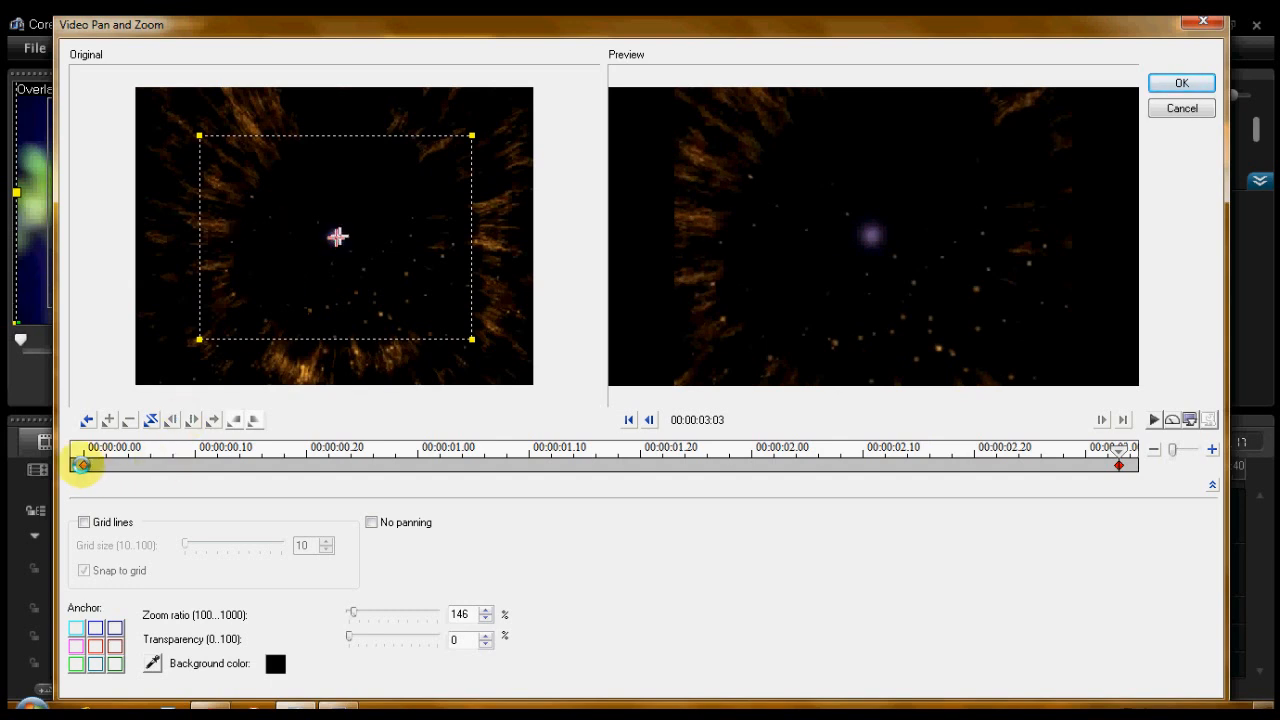
pyautogui.click(82, 465)
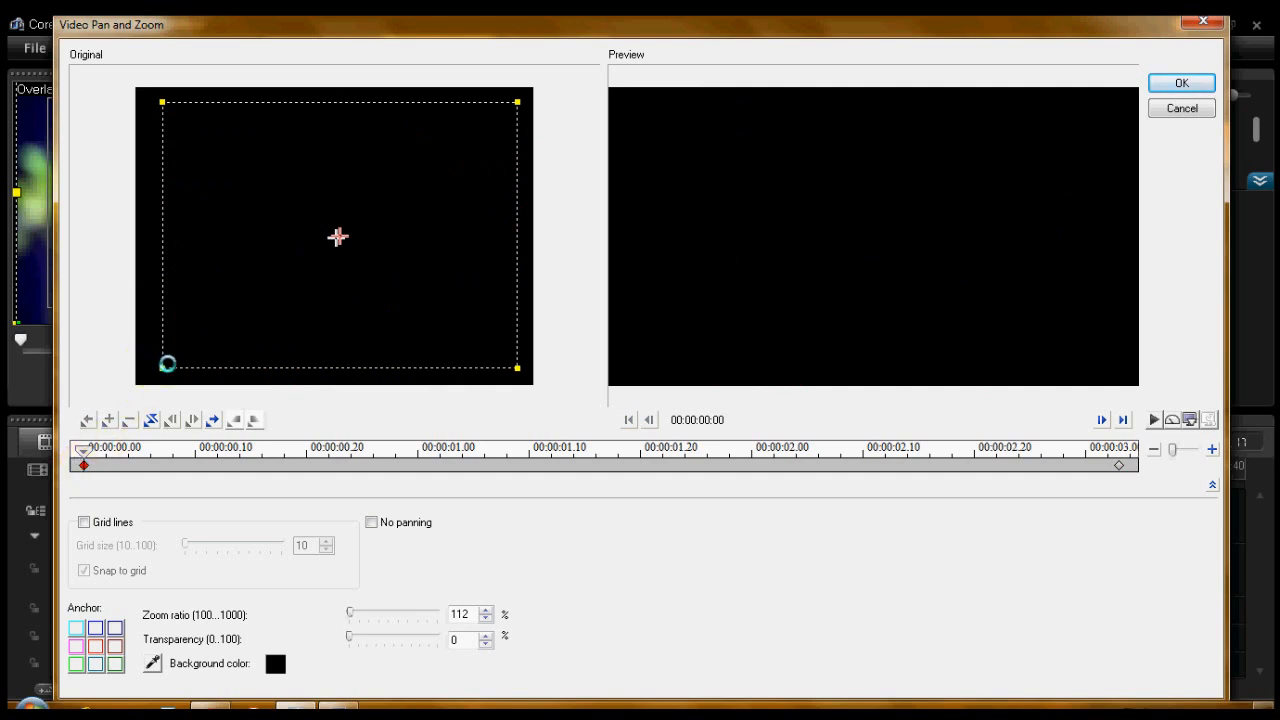
pyautogui.moveTo(160, 365); pyautogui.dragTo(131, 384)
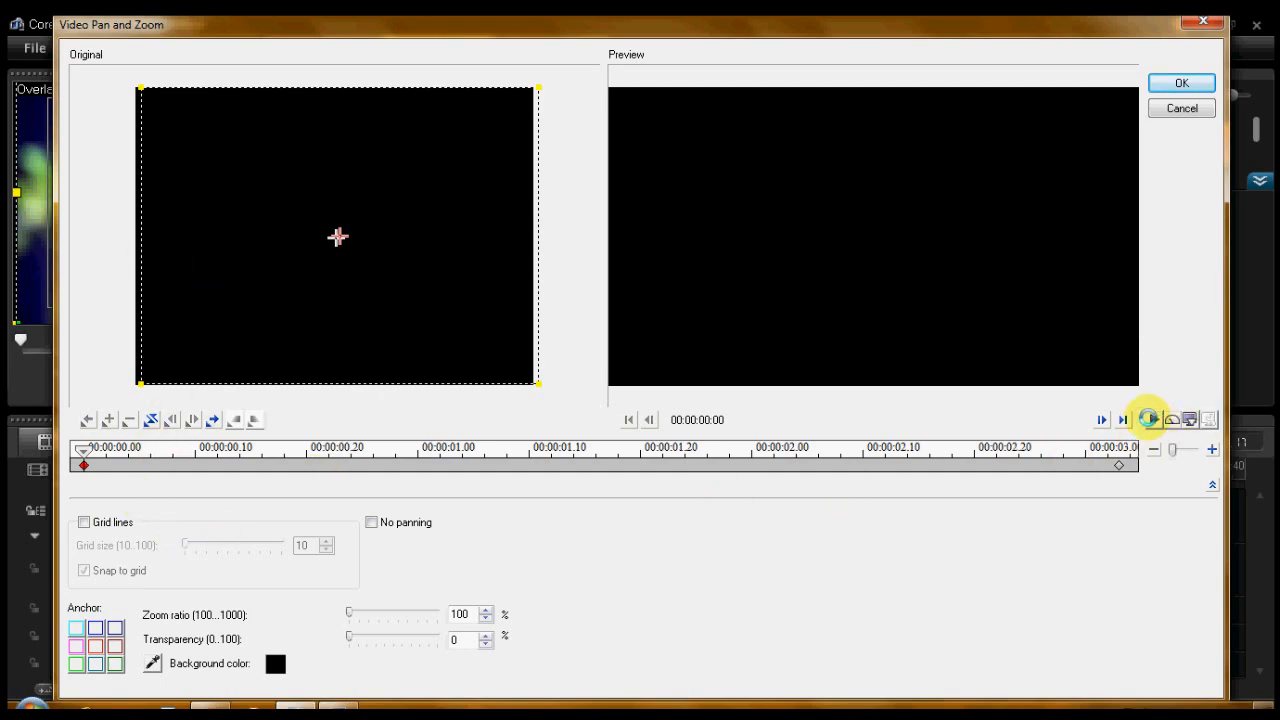
# - Preview the pan and zoom animation and set the end keyframe's transparency to 100%
pyautogui.click(1154, 419)
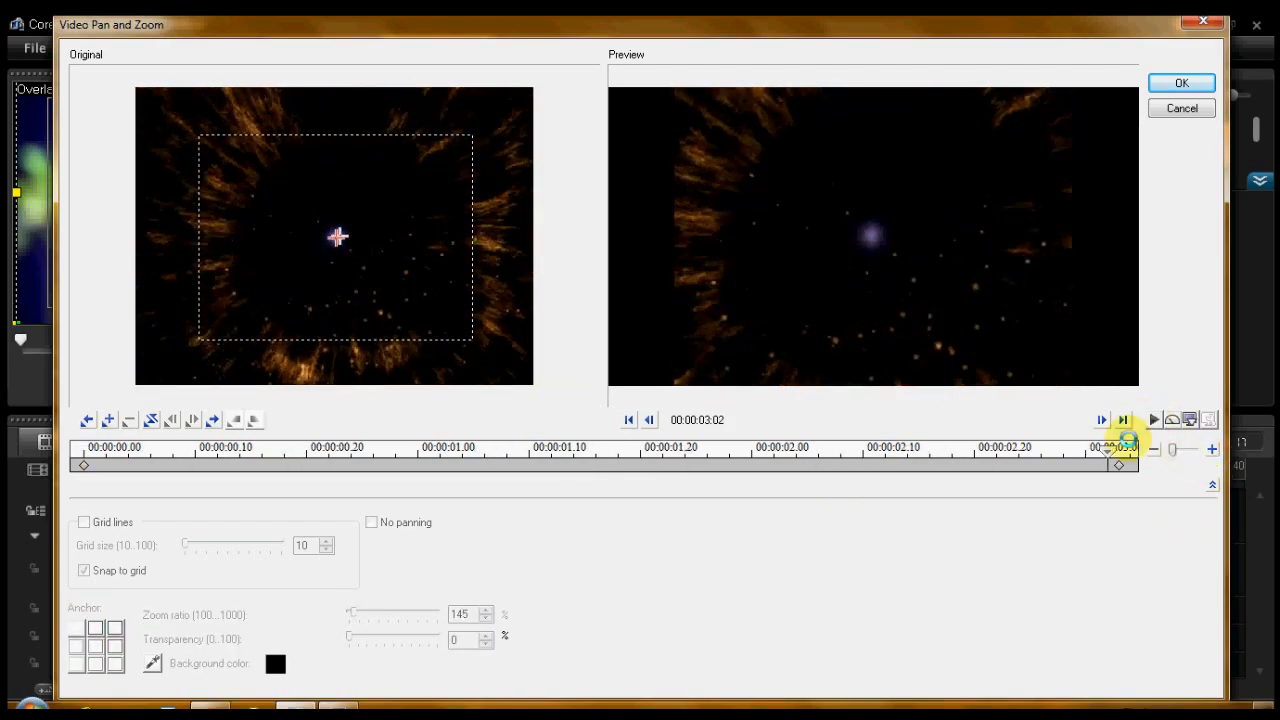
pyautogui.click(1120, 464)
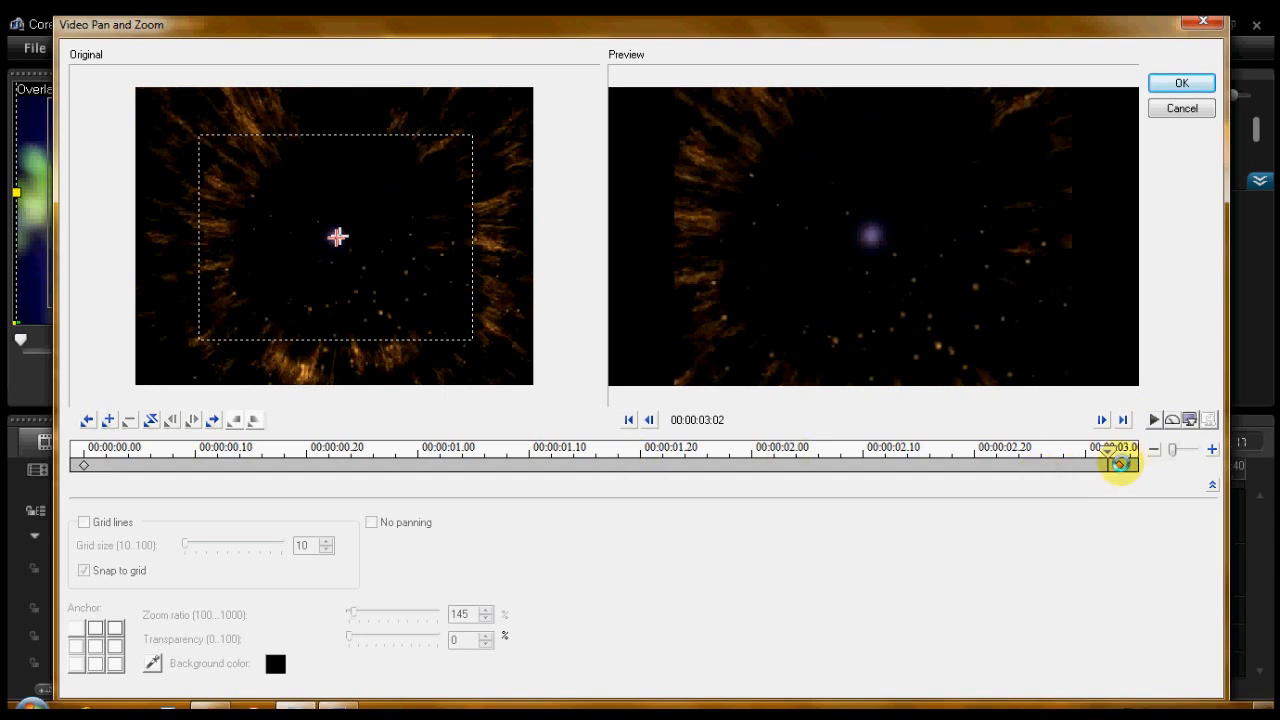
pyautogui.click(1120, 463)
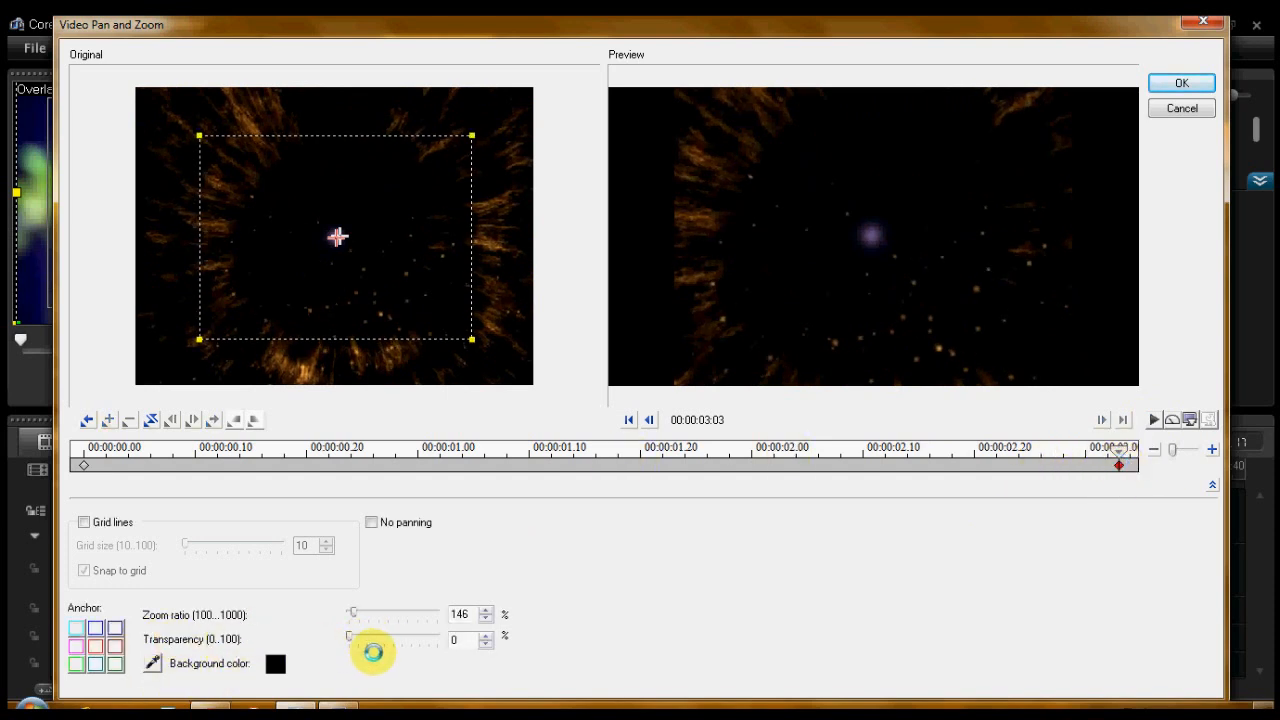
pyautogui.moveTo(342, 638); pyautogui.dragTo(442, 648)
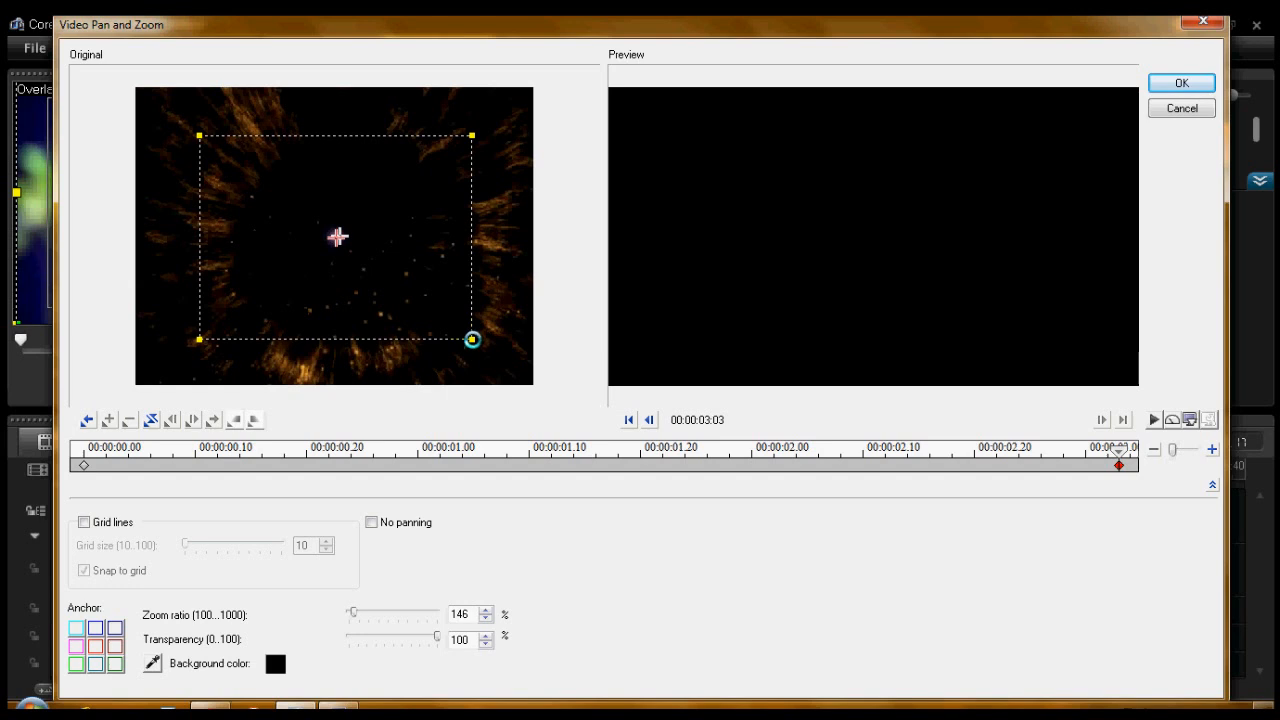
# - Shrink the end keyframe's frame around the burst's centre to a zoom ratio of 255%
pyautogui.moveTo(473, 341); pyautogui.dragTo(400, 271)
pyautogui.moveTo(336, 238); pyautogui.dragTo(340, 240)
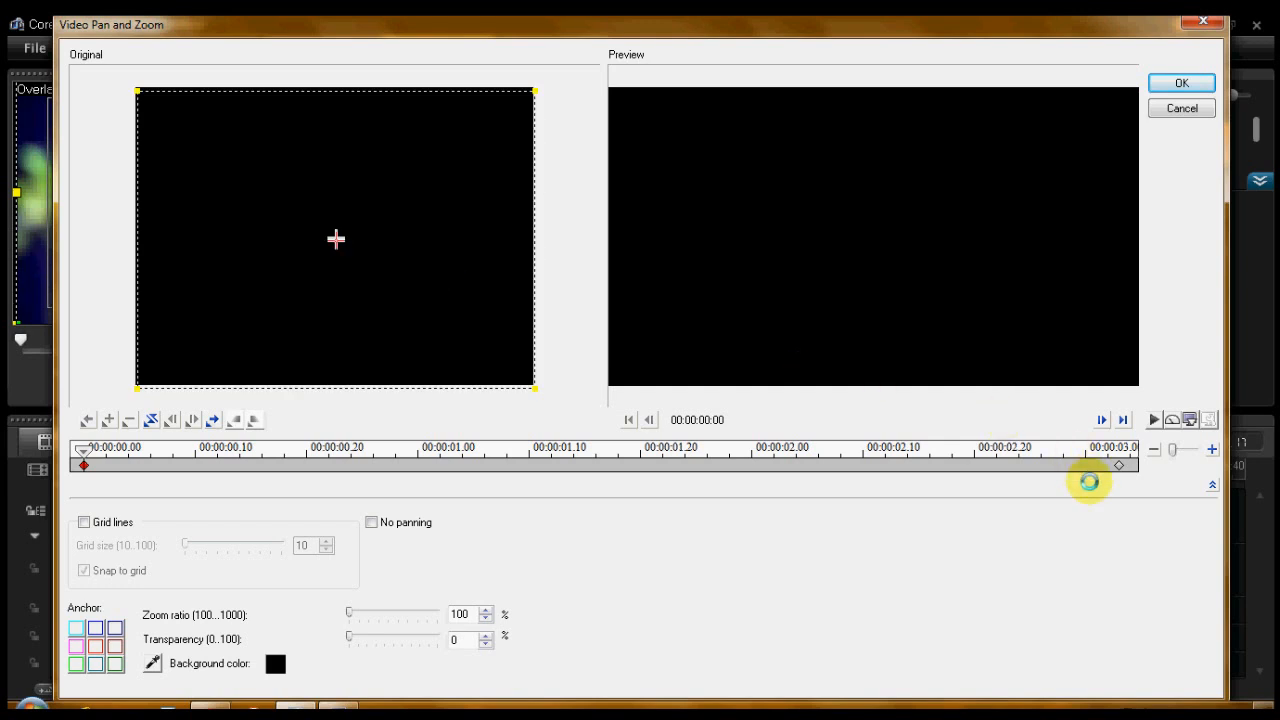
pyautogui.click(1119, 465)
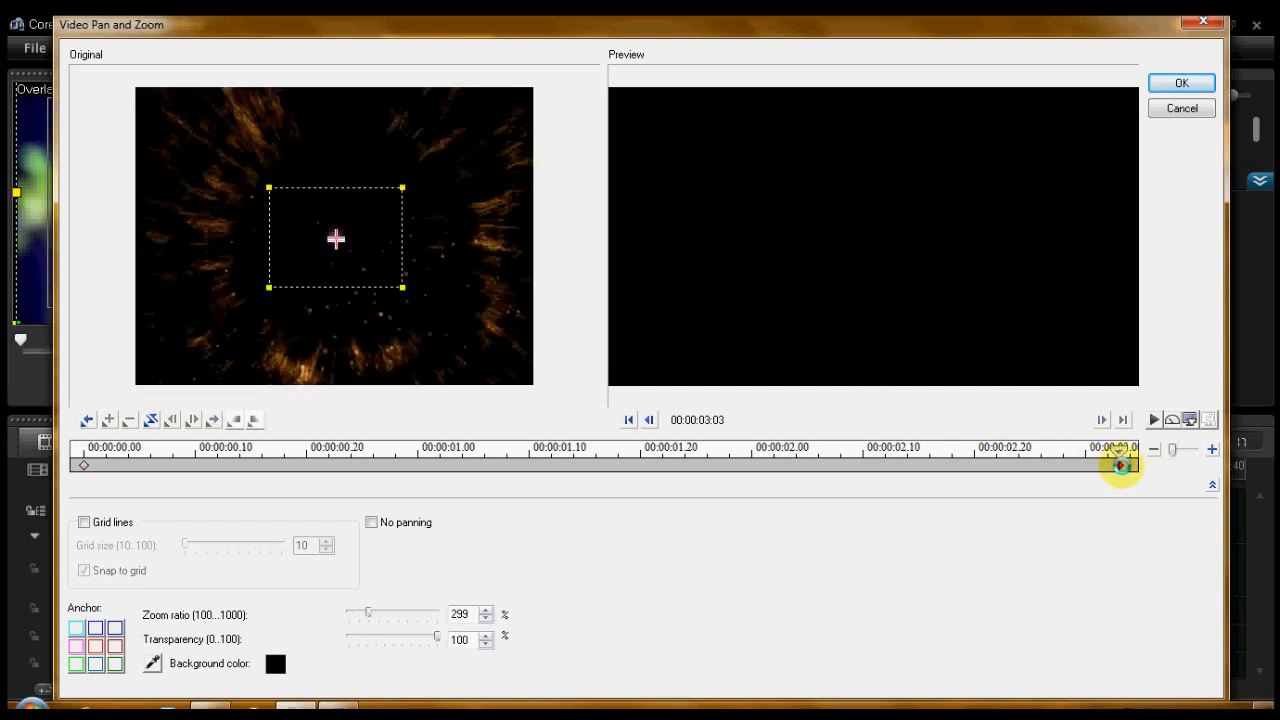
pyautogui.moveTo(403, 290)
pyautogui.mouseDown()
pyautogui.moveTo(392, 280)
pyautogui.moveTo(431, 317)
pyautogui.moveTo(409, 297)
pyautogui.moveTo(415, 309)
pyautogui.mouseUp()
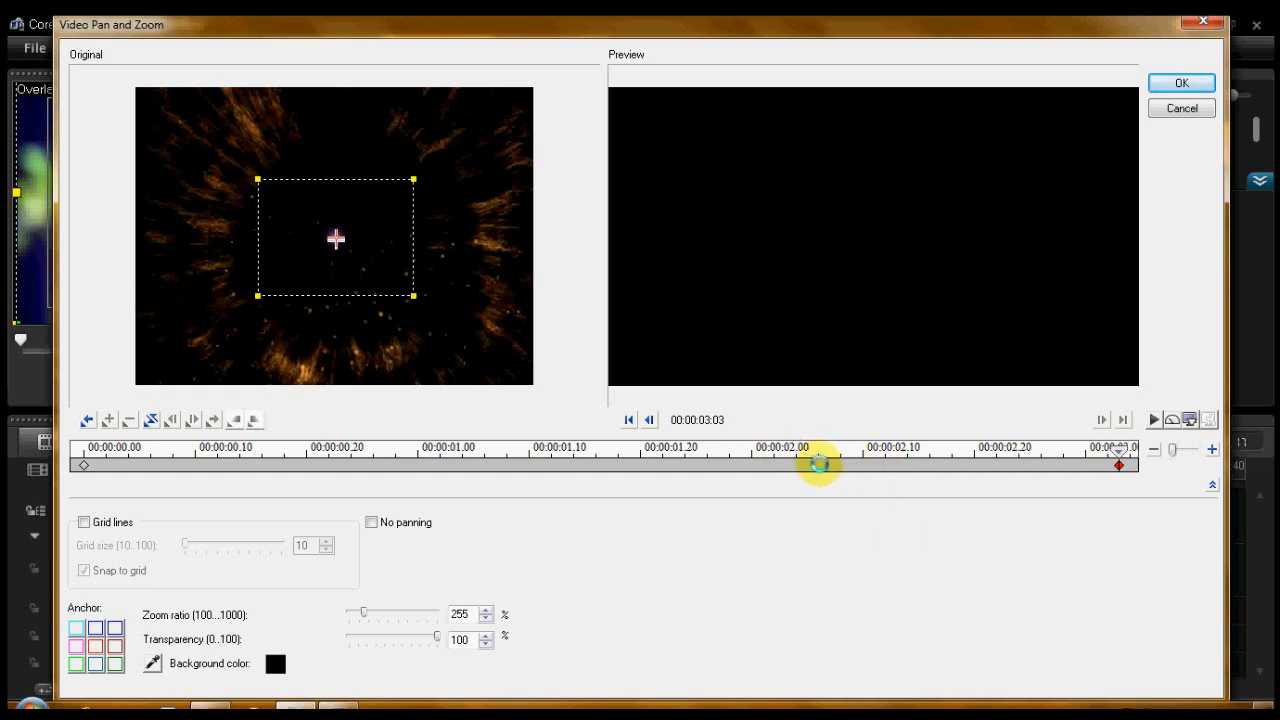
# - Add a keyframe at 00:00:02:06 and lower its transparency to 59%
pyautogui.click(815, 452)
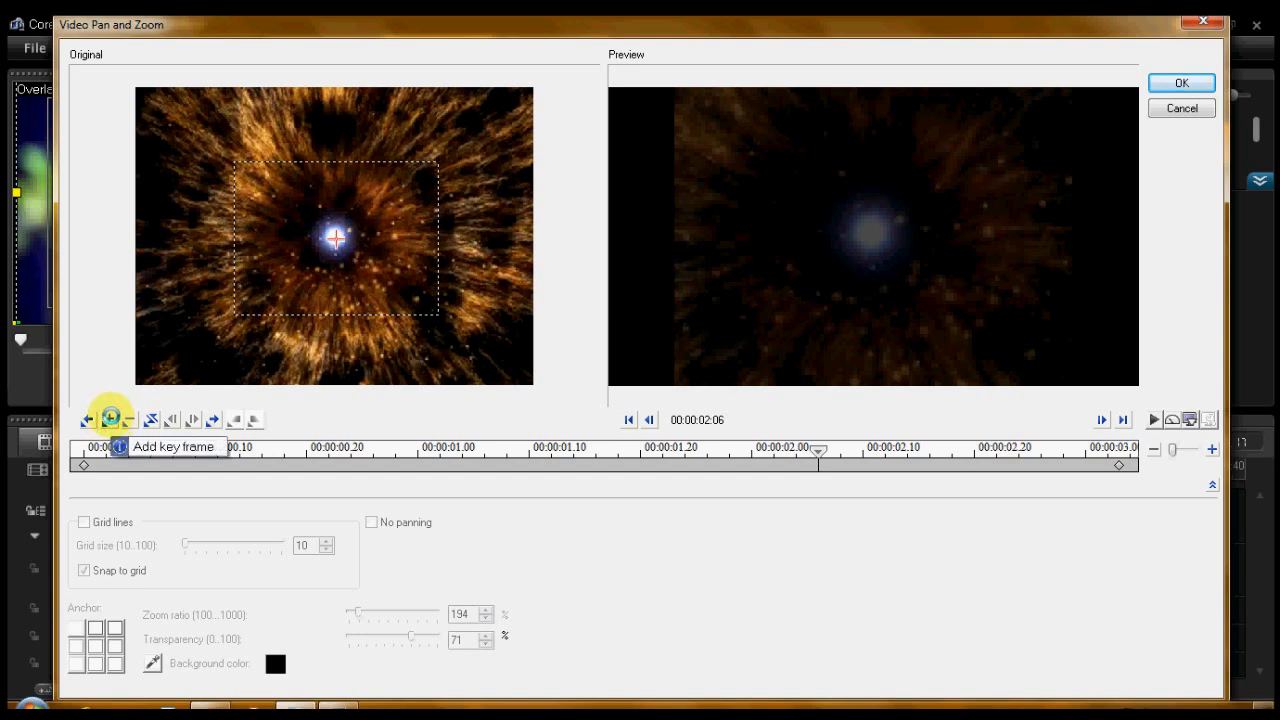
pyautogui.click(109, 419)
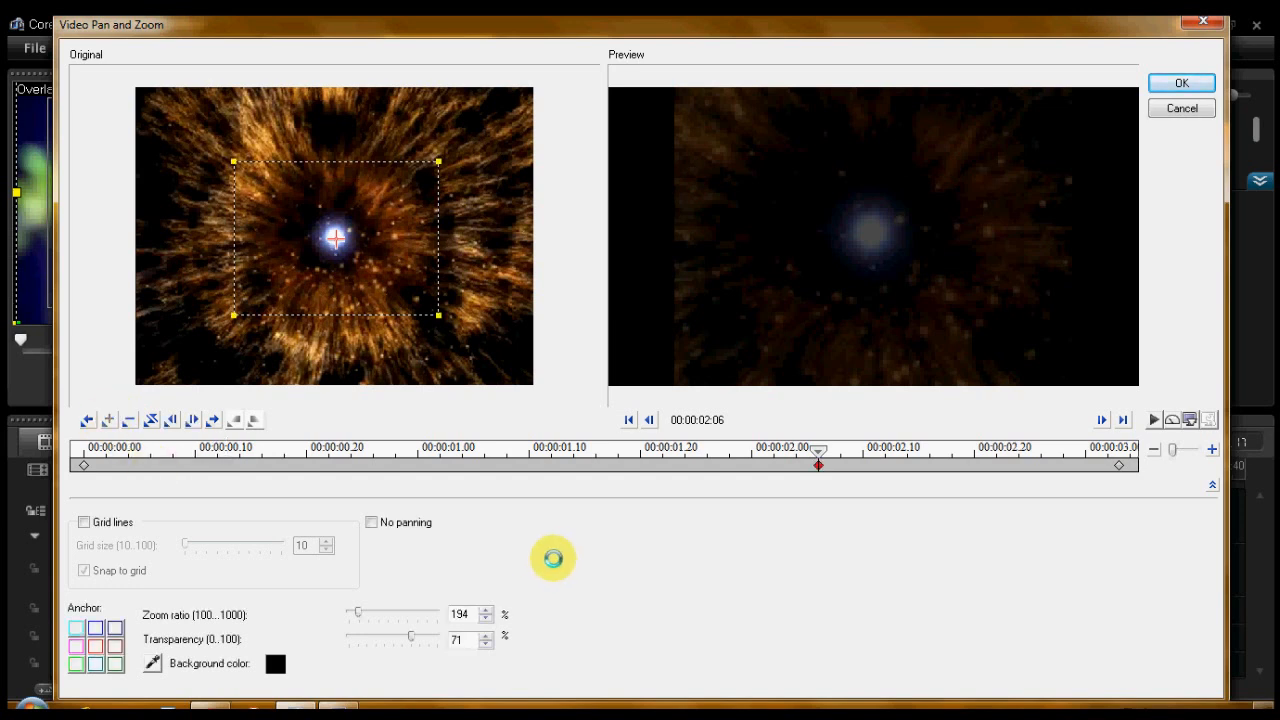
pyautogui.click(412, 637)
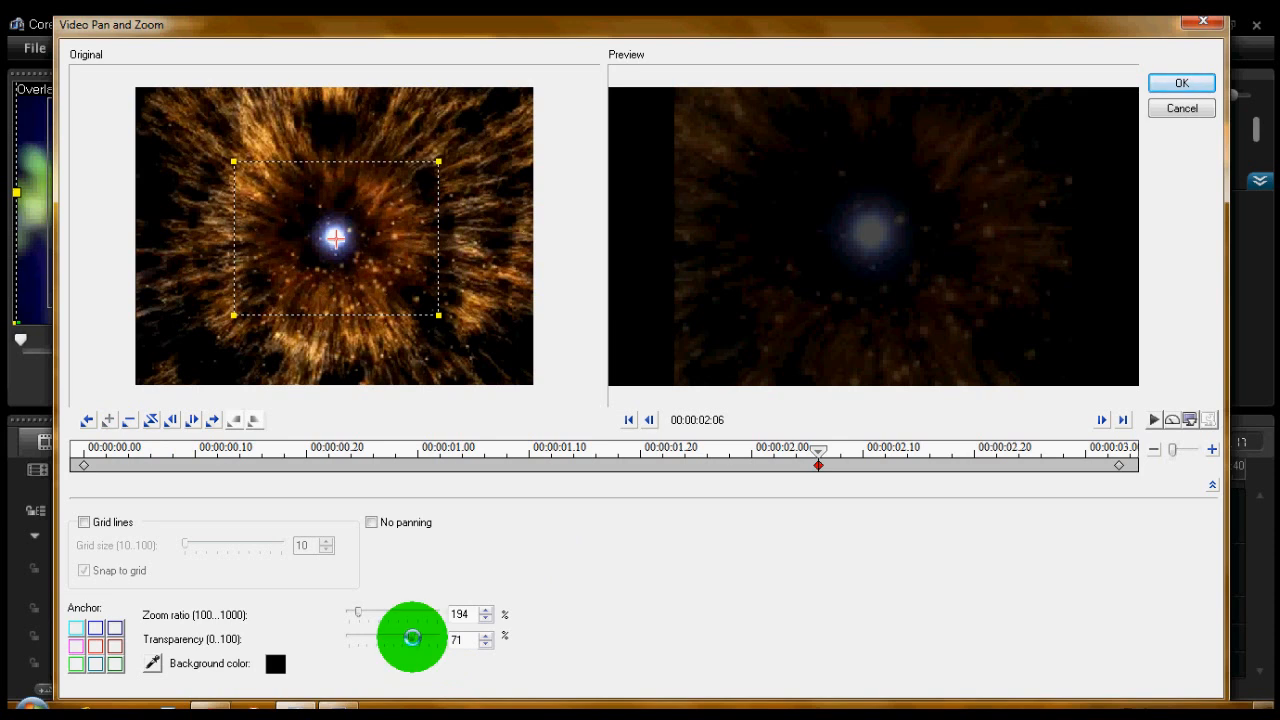
pyautogui.moveTo(412, 637); pyautogui.dragTo(408, 637)
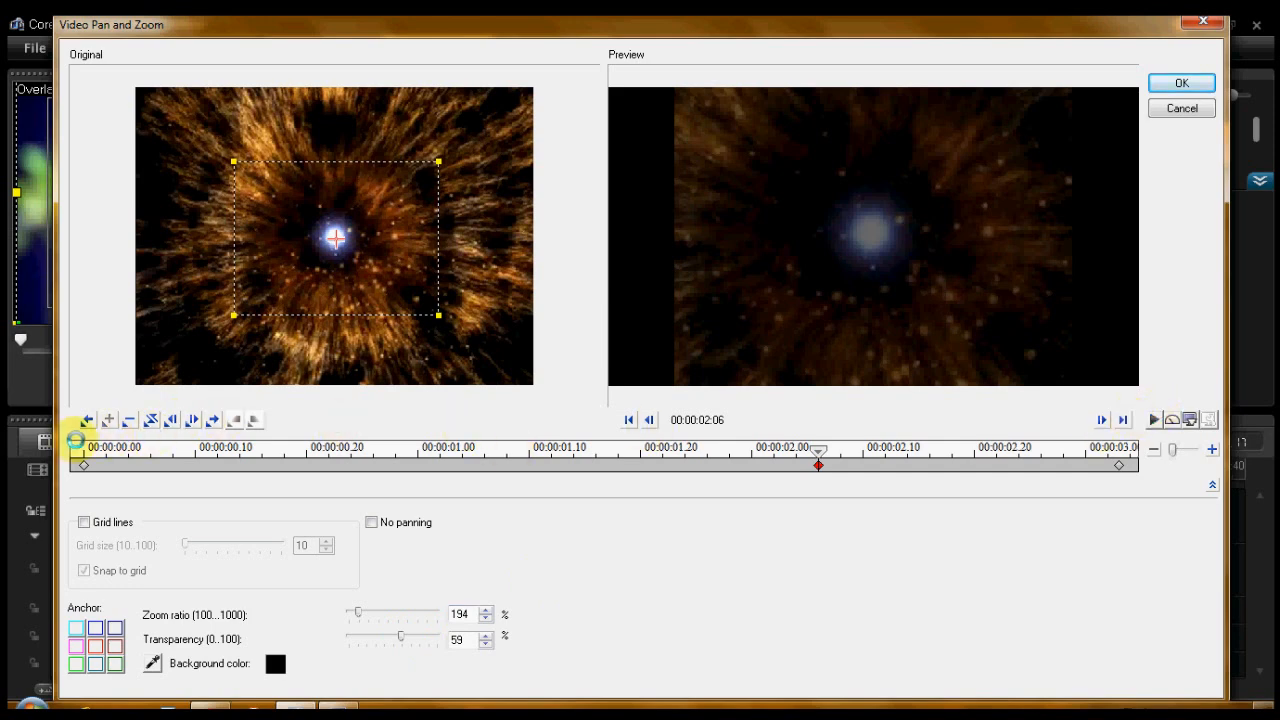
# - Preview and accept the Video Pan and Zoom settings, and play the project from before the overlay clip
pyautogui.click(72, 448)
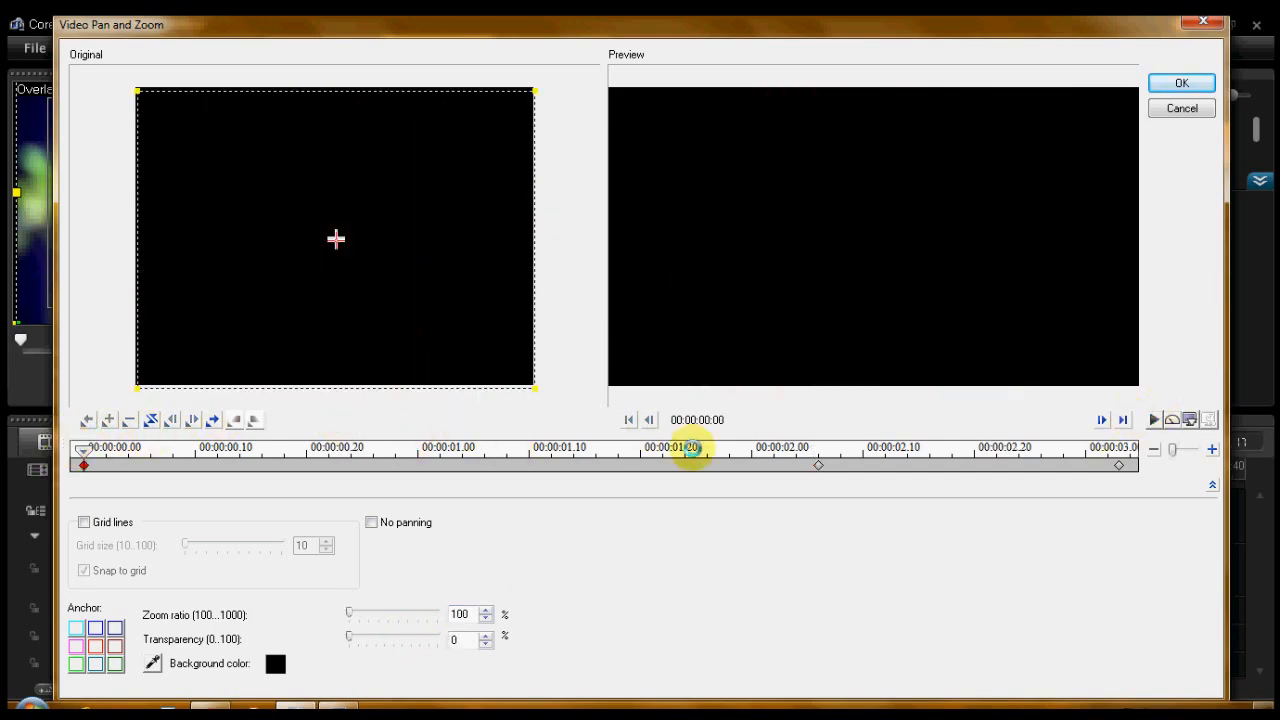
pyautogui.click(1155, 419)
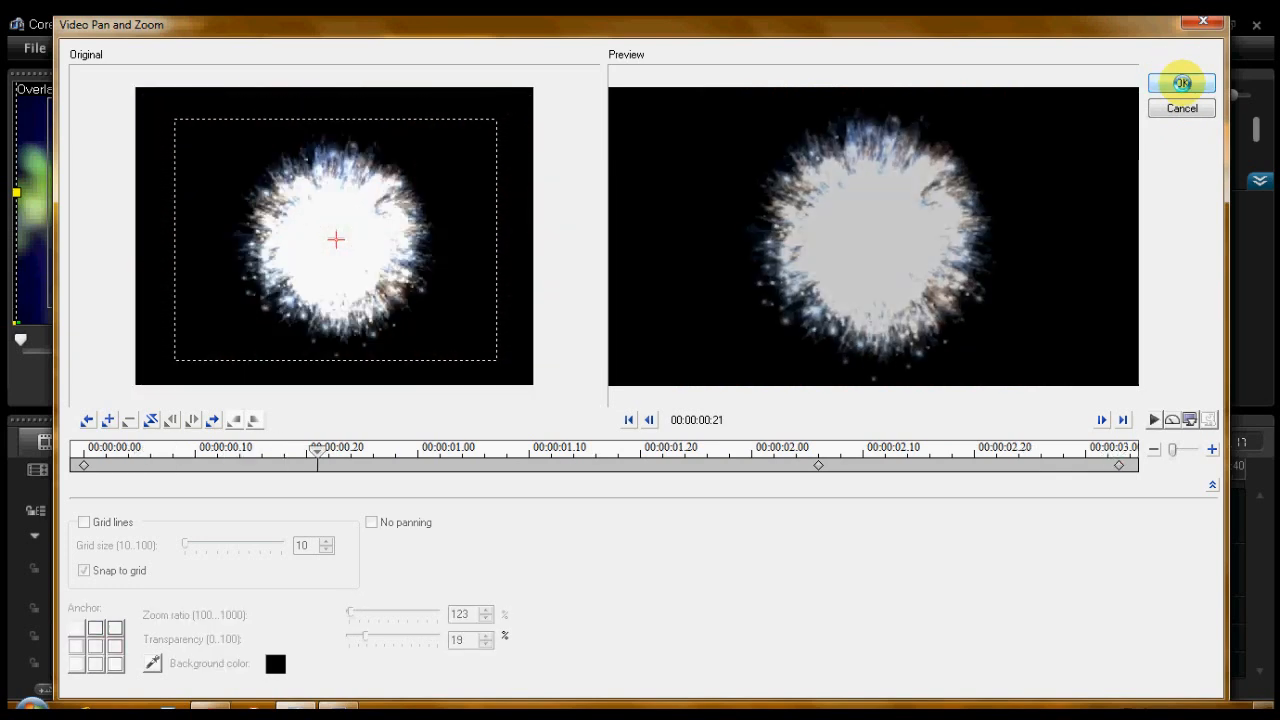
pyautogui.click(1182, 83)
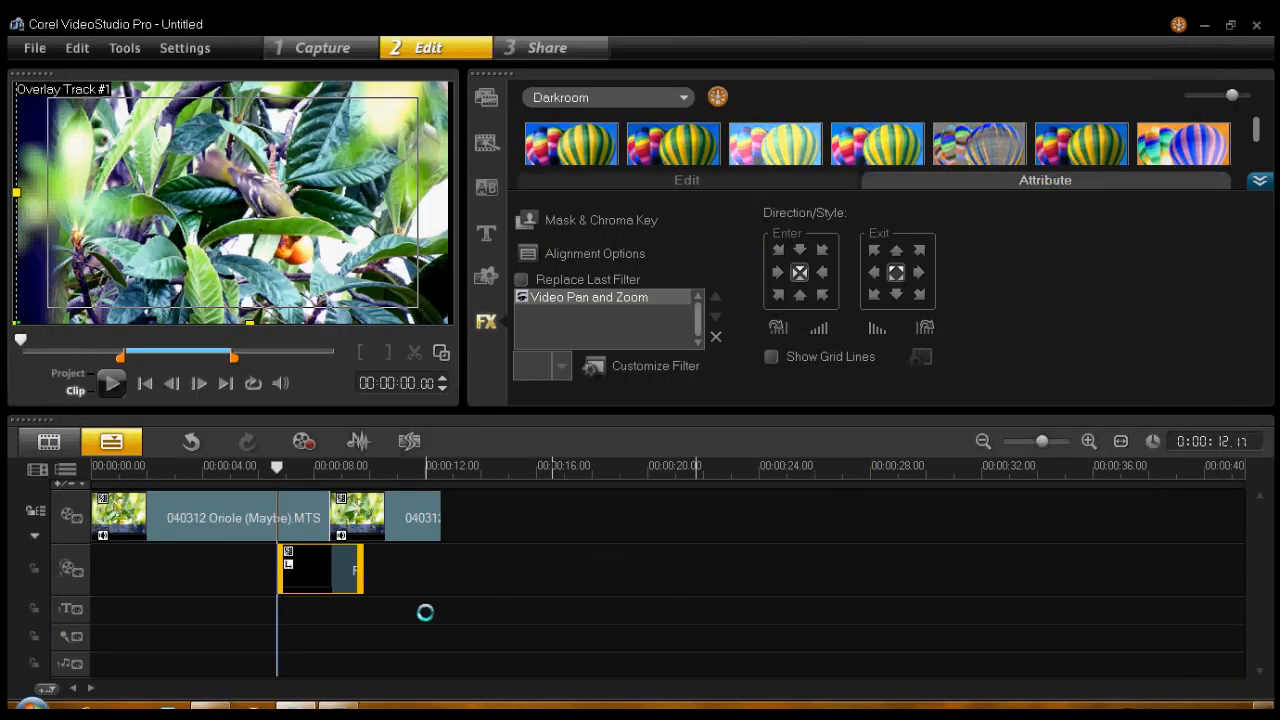
pyautogui.click(243, 466)
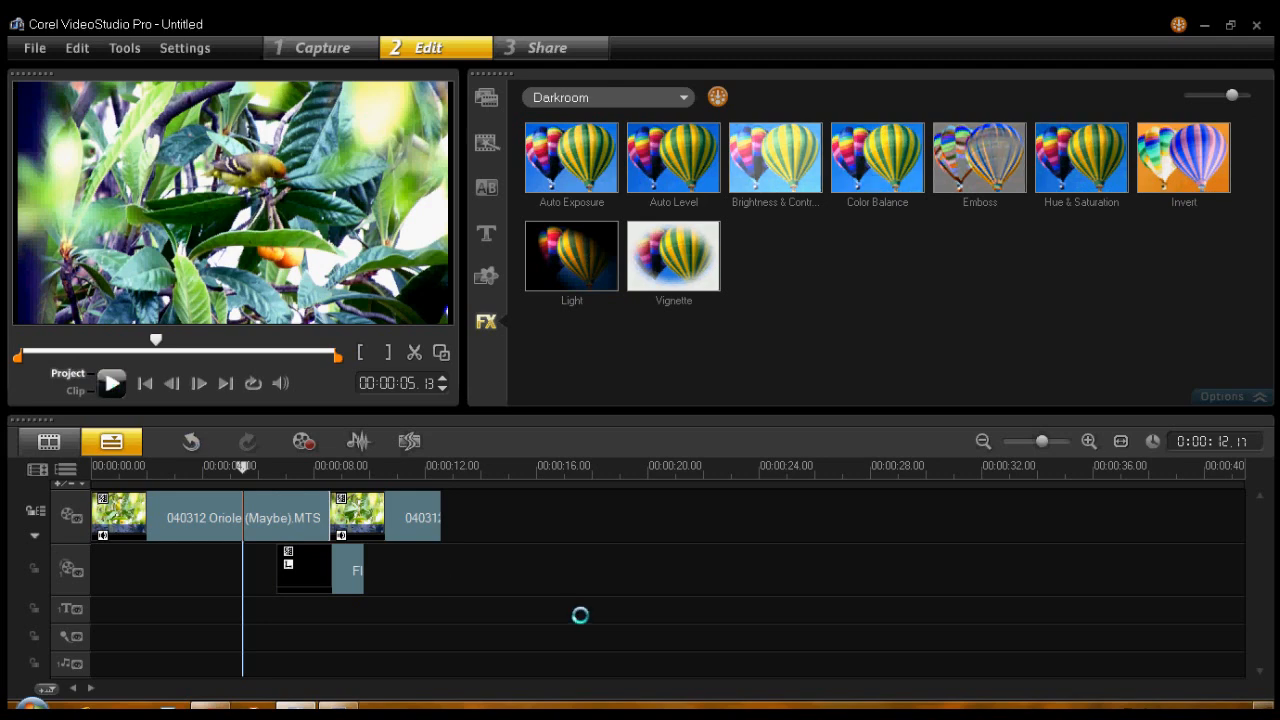
pyautogui.press('space')
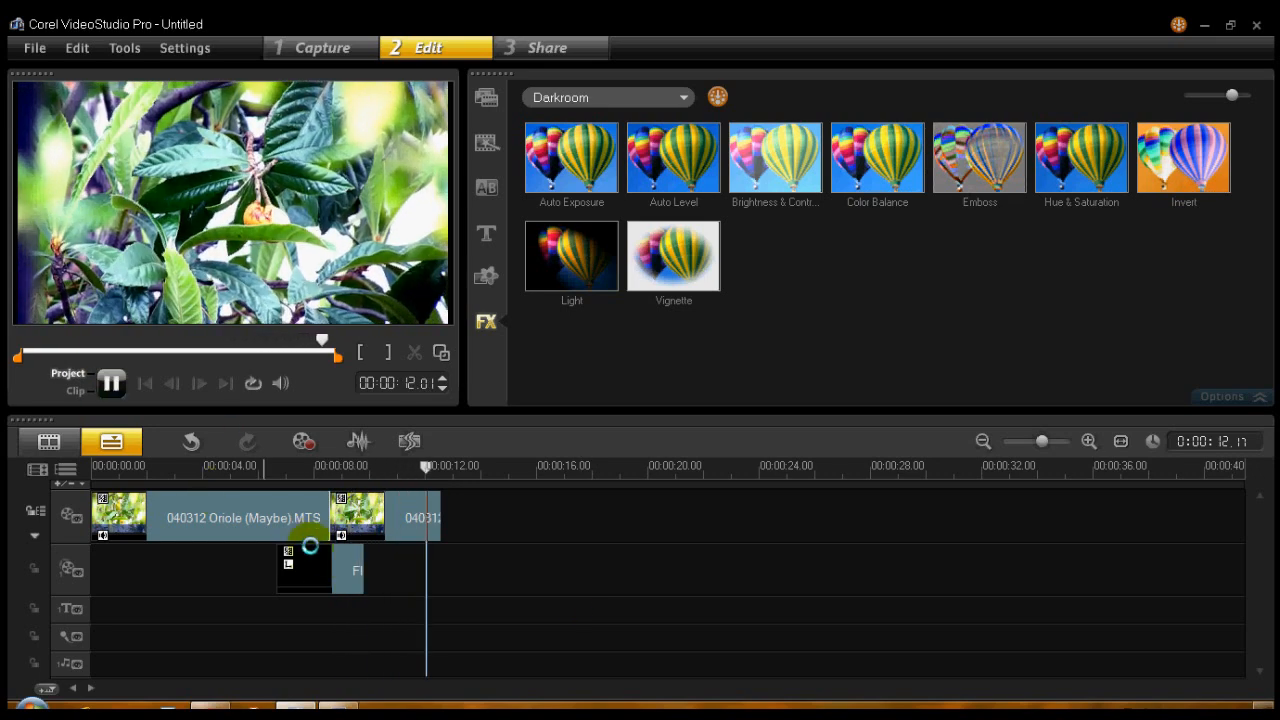
# - Move the FlashGordon 3 overlay clip slightly later on its track and play the project from just before it
pyautogui.click(336, 566)
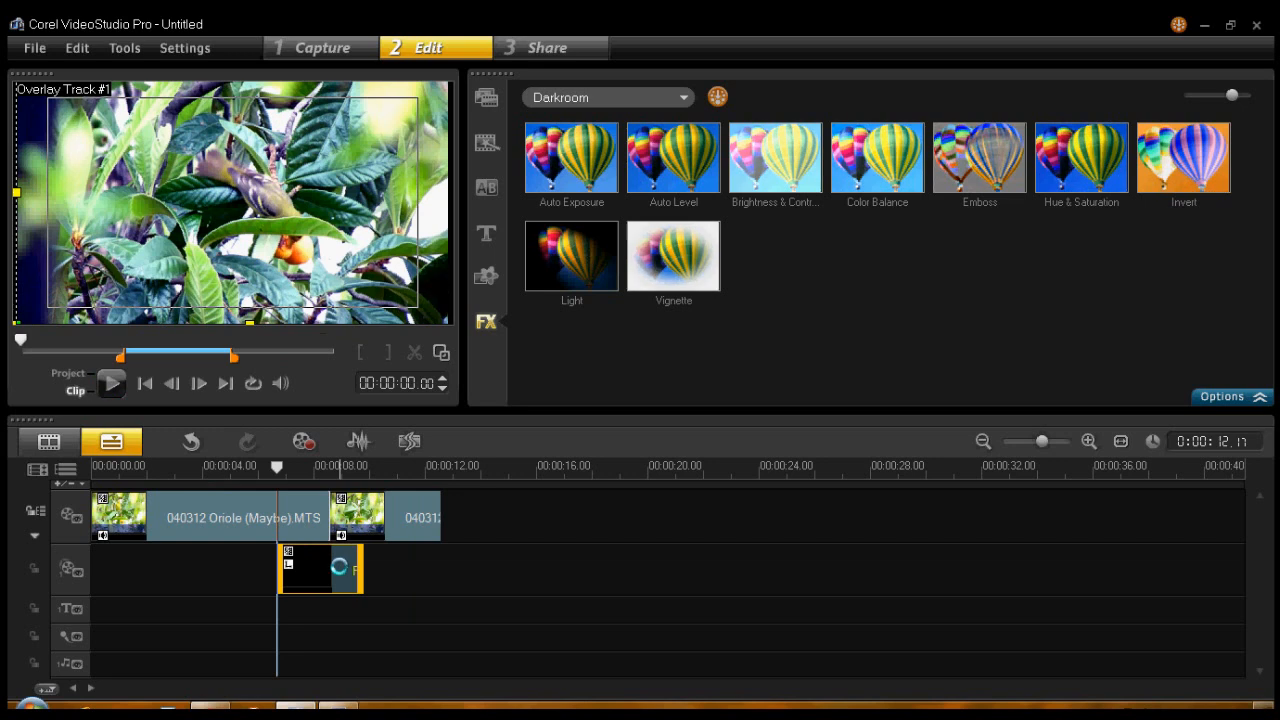
pyautogui.moveTo(345, 567); pyautogui.dragTo(352, 567)
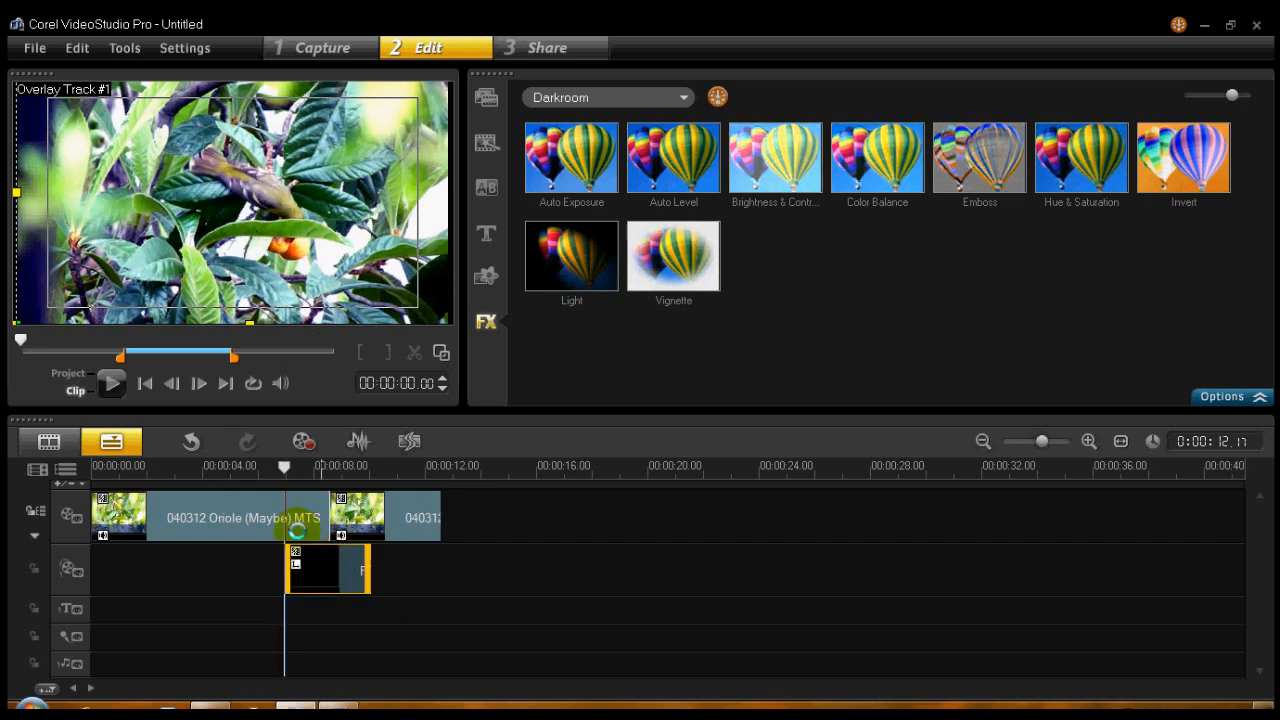
pyautogui.click(266, 467)
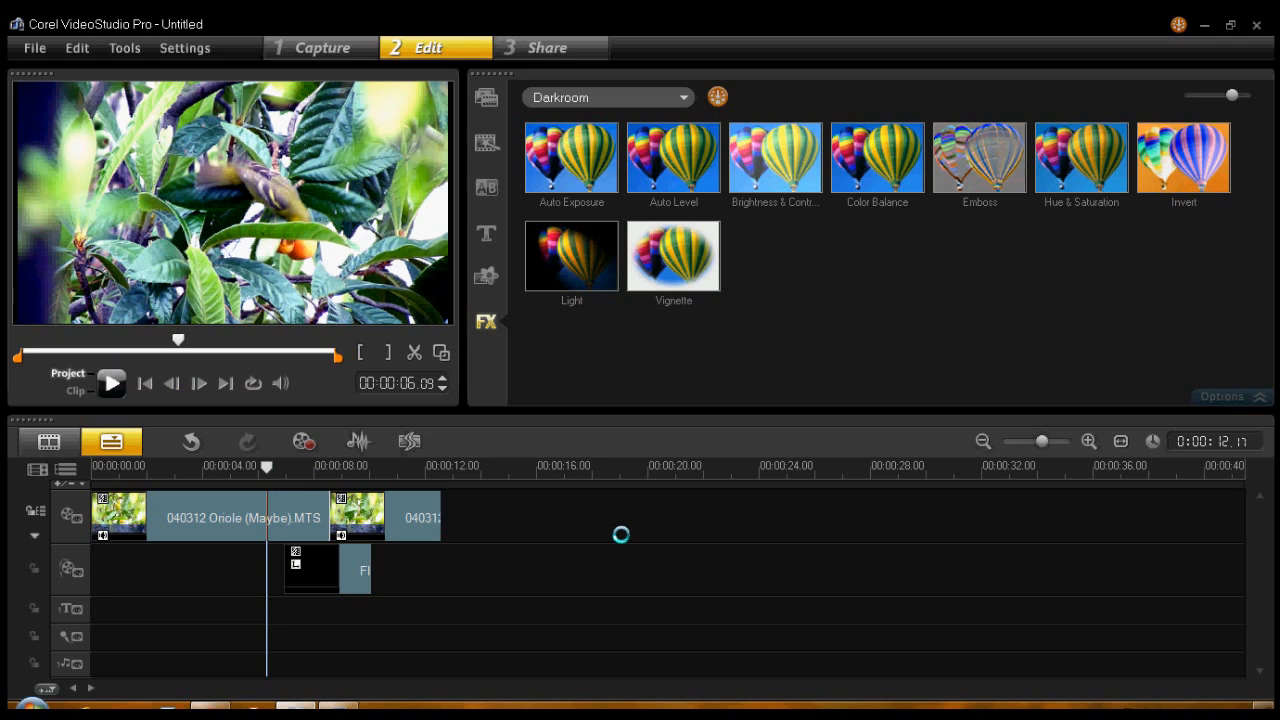
pyautogui.click(111, 383)
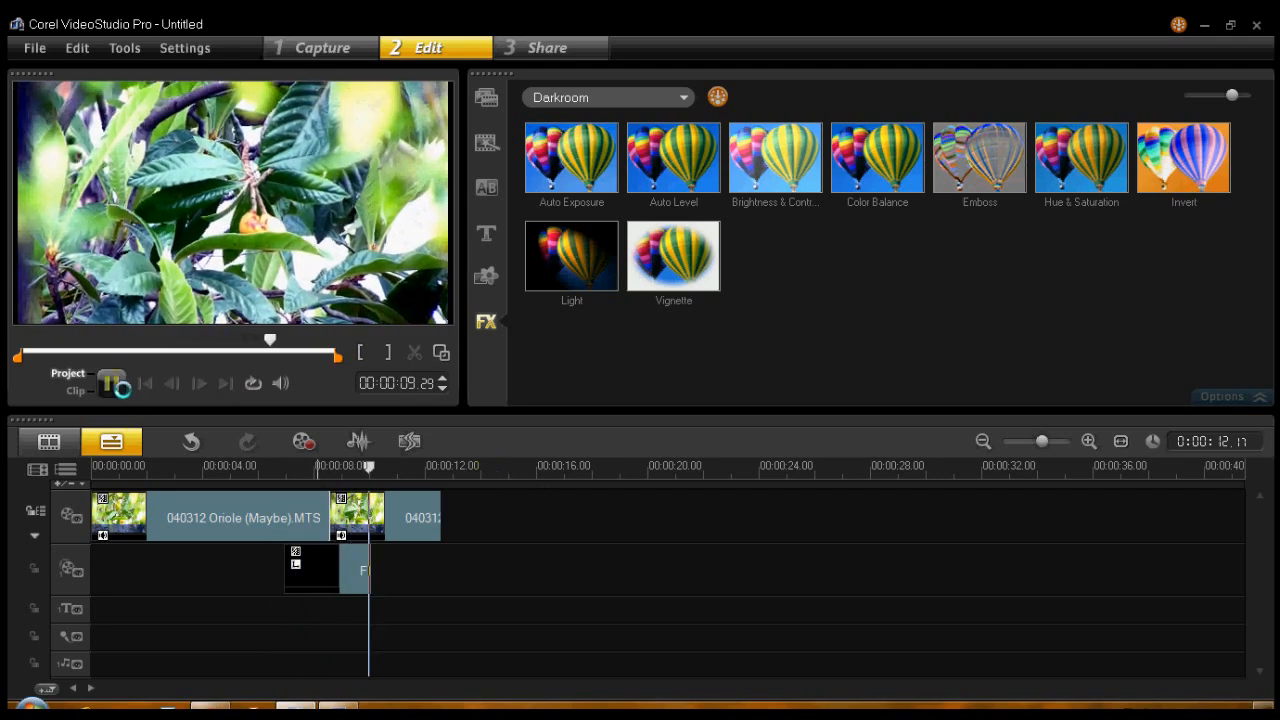
# - Set the overlay's Video Pan and Zoom transparency at the 00:00:02:06 keyframe to 32% and play the project across the clip
pyautogui.click(300, 556)
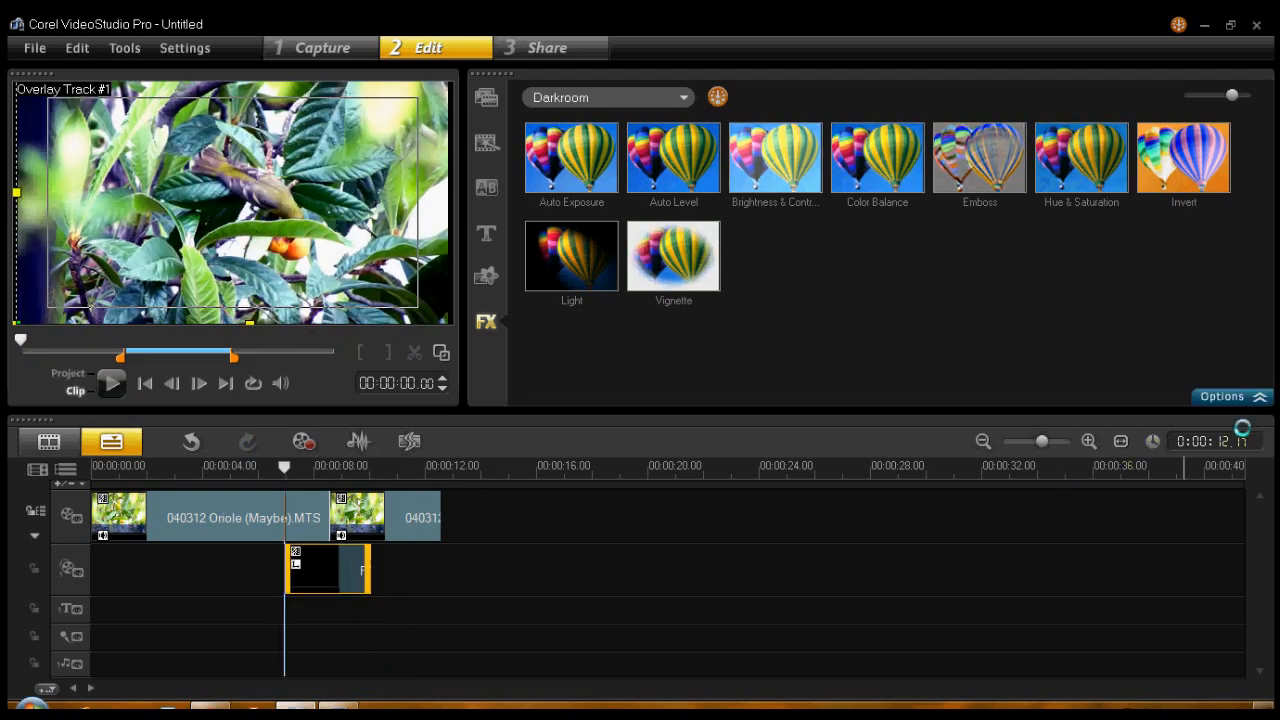
pyautogui.click(1258, 396)
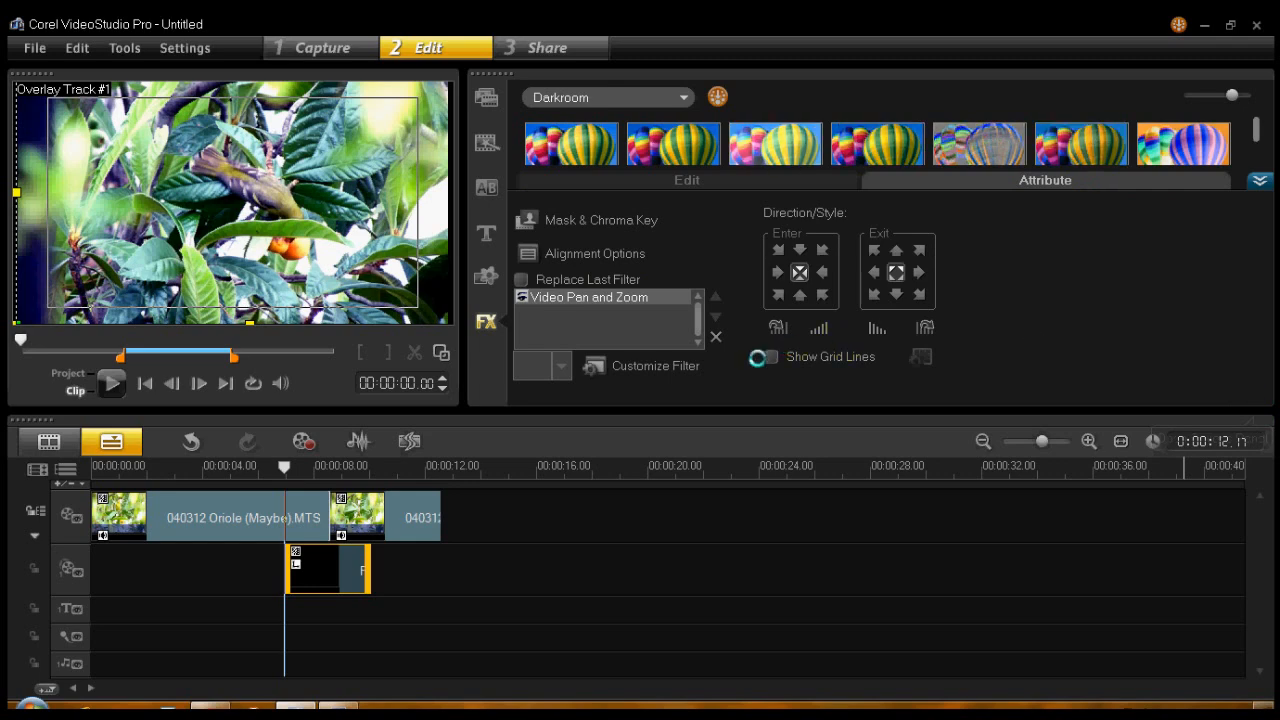
pyautogui.click(612, 365)
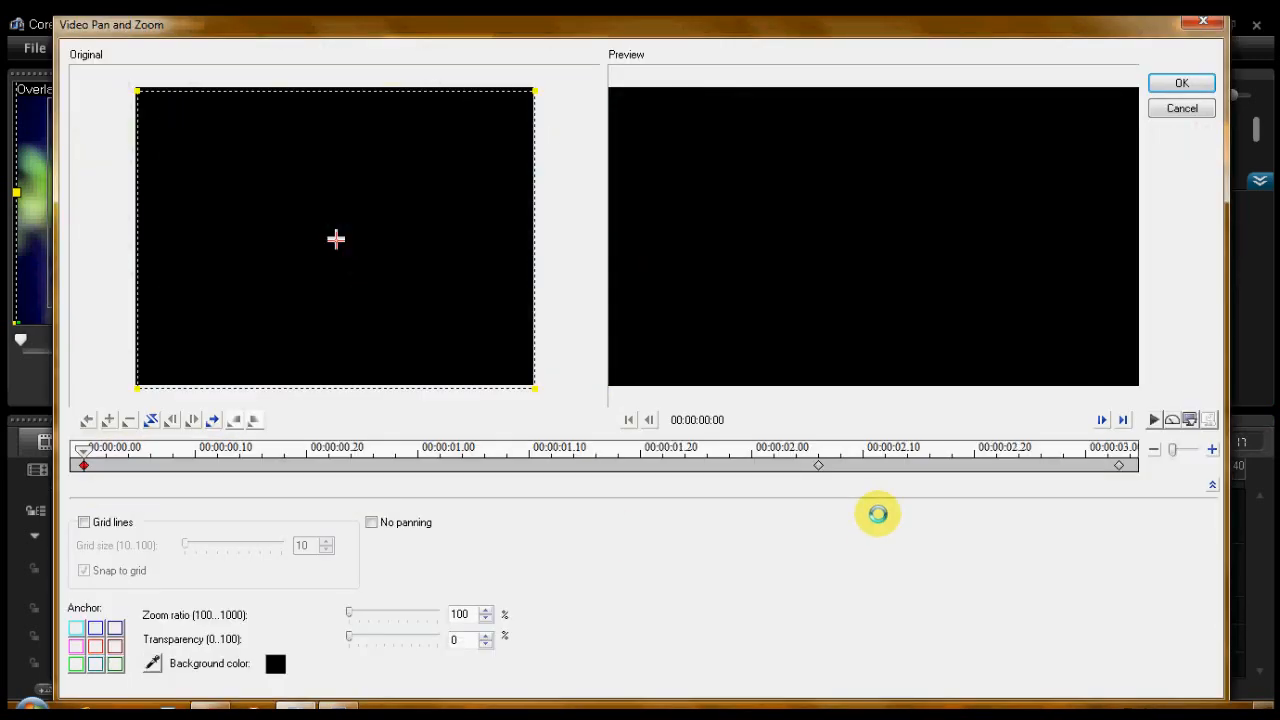
pyautogui.click(818, 464)
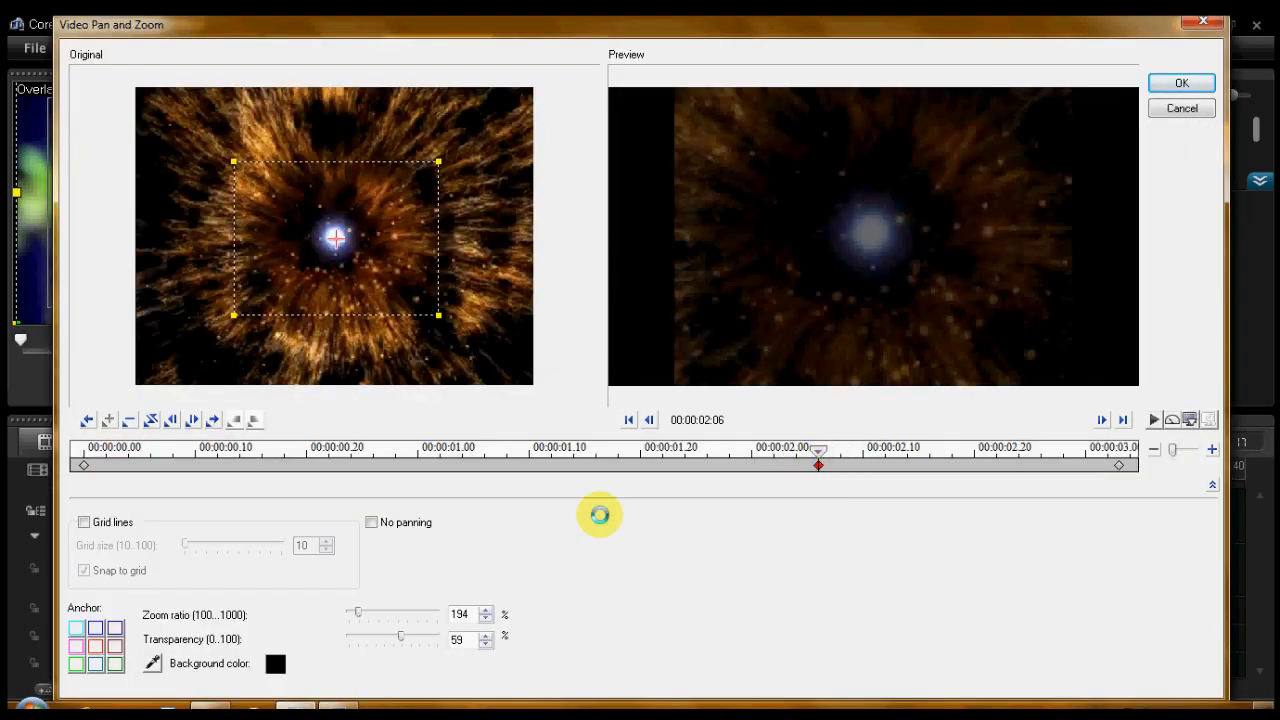
pyautogui.click(380, 640)
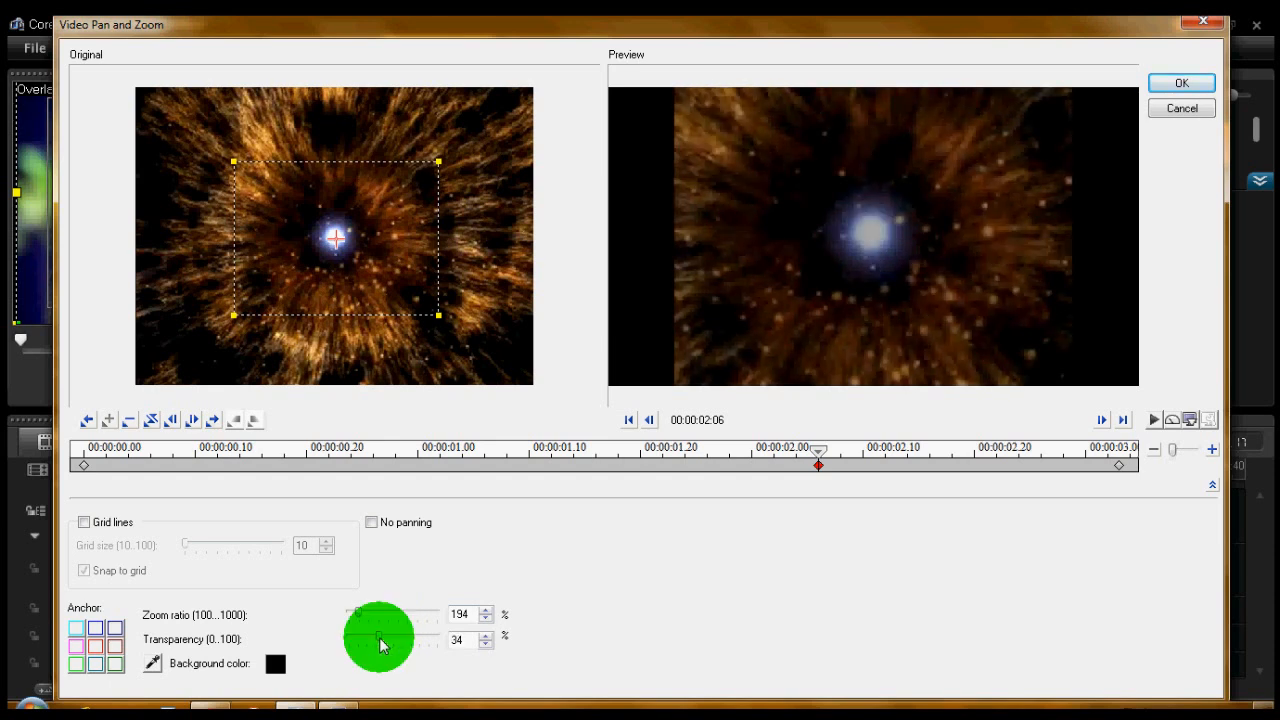
pyautogui.moveTo(380, 645); pyautogui.dragTo(380, 645)
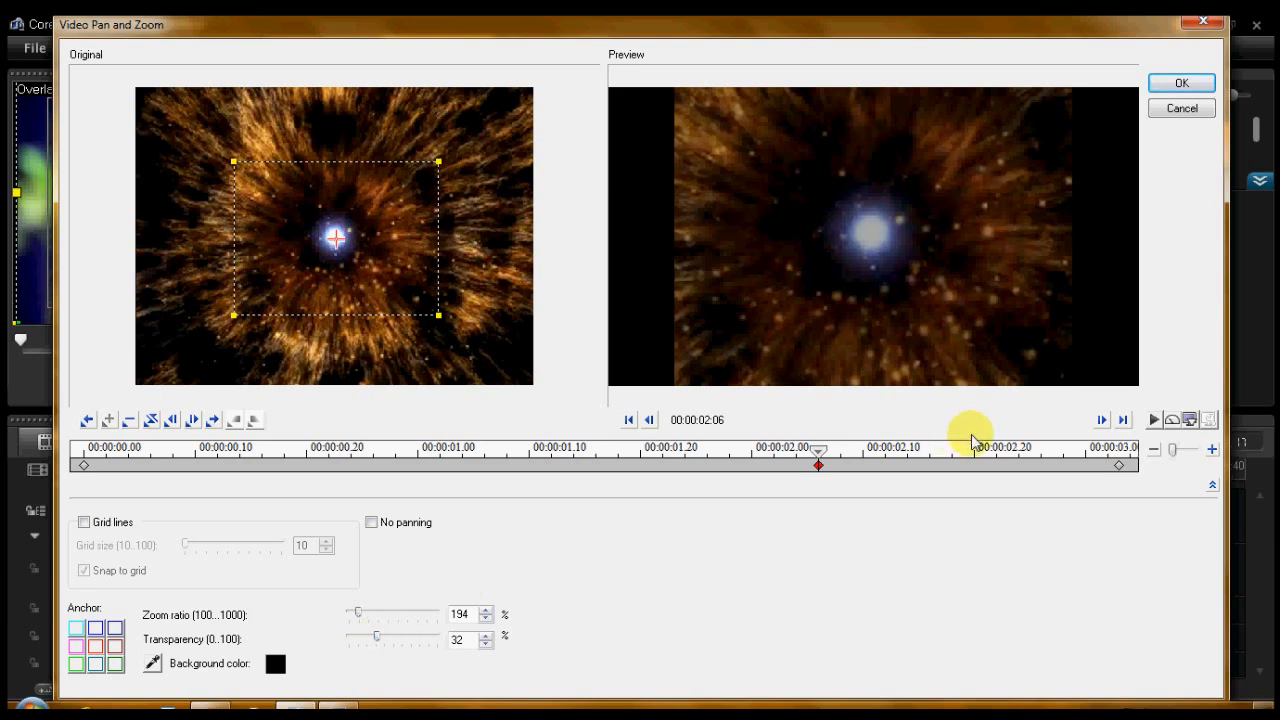
pyautogui.click(1177, 87)
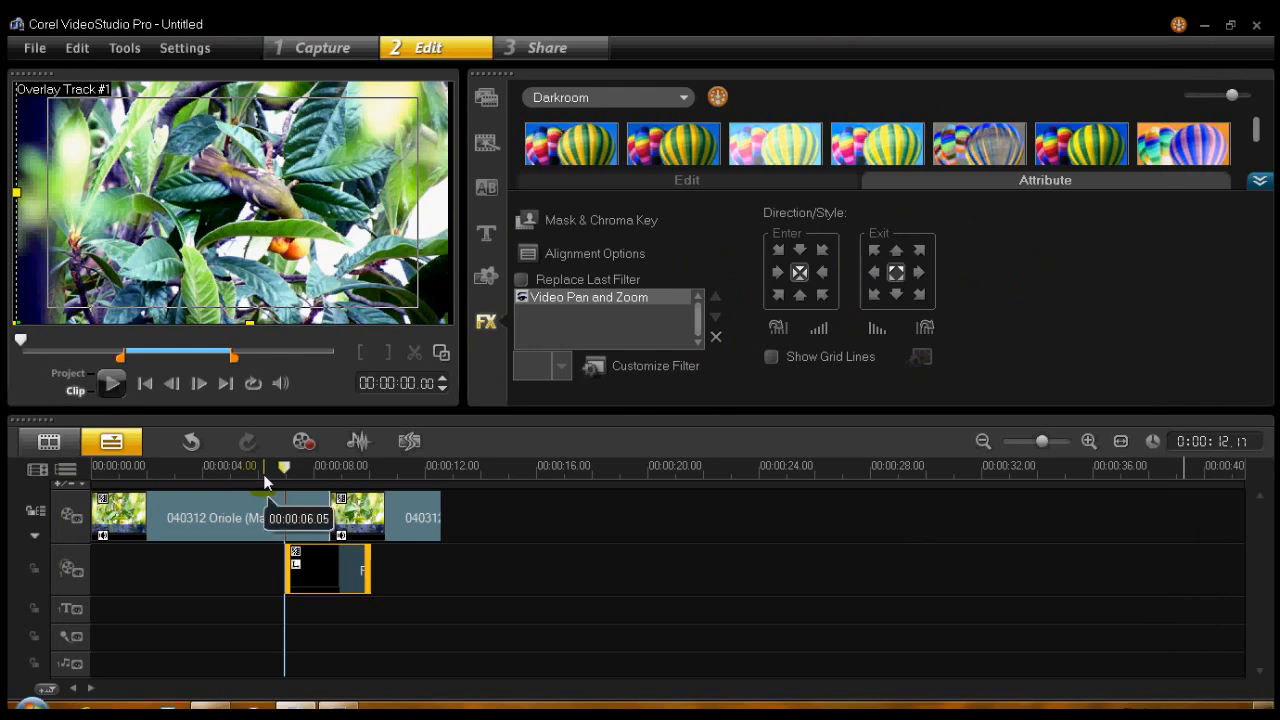
pyautogui.click(263, 474)
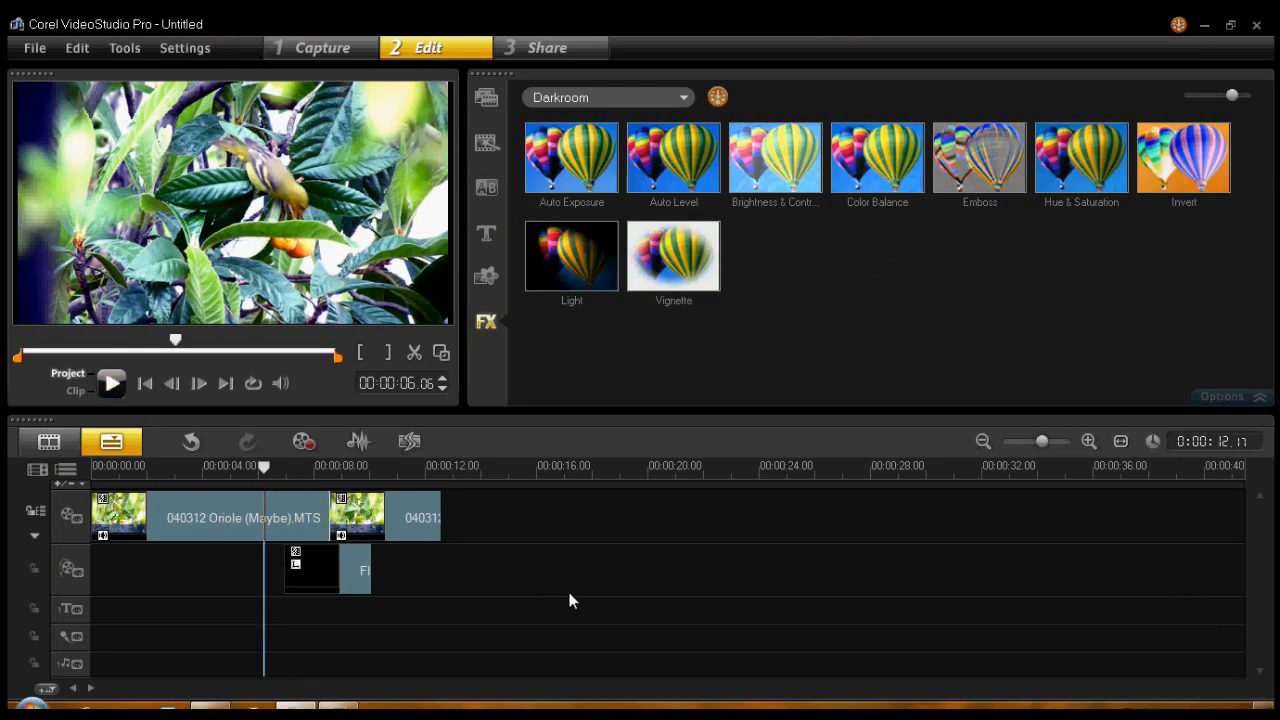
pyautogui.press('space')
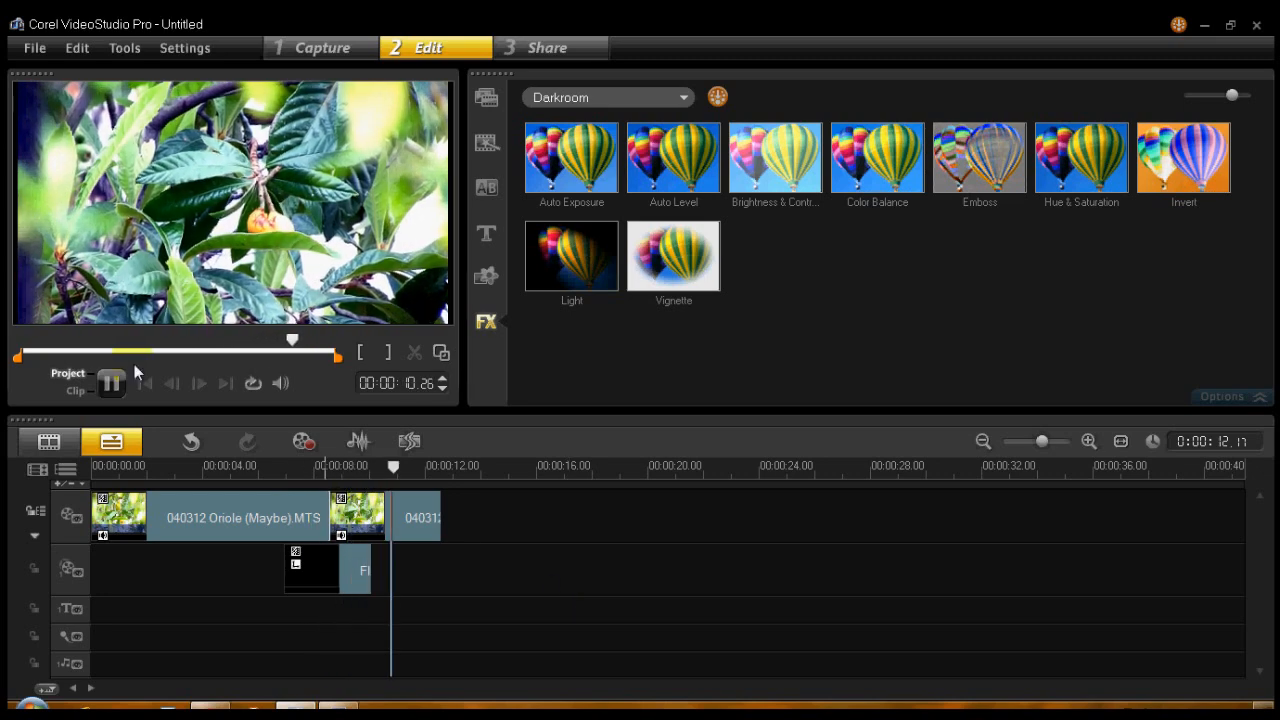
# - Reopen the overlay clip's Video Pan and Zoom customization, check the 00:00:02:06 keyframe and preview the animation
pyautogui.click(353, 569)
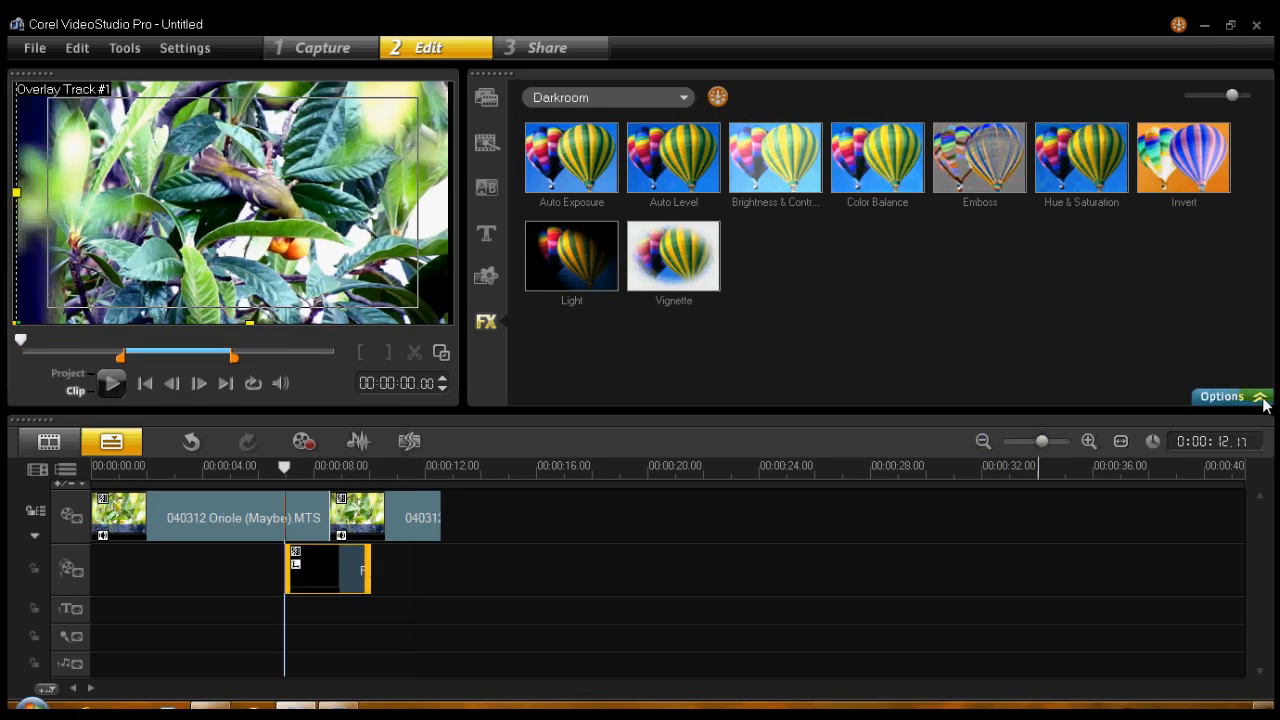
pyautogui.click(1260, 398)
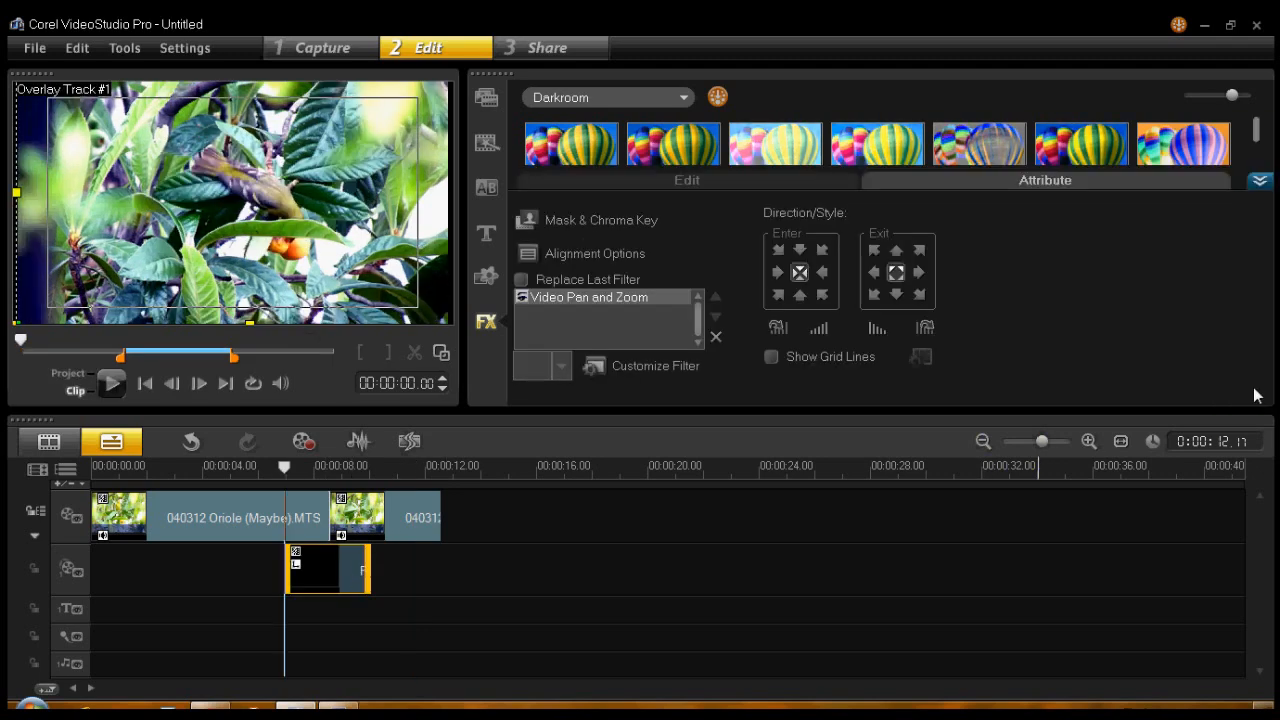
pyautogui.click(664, 365)
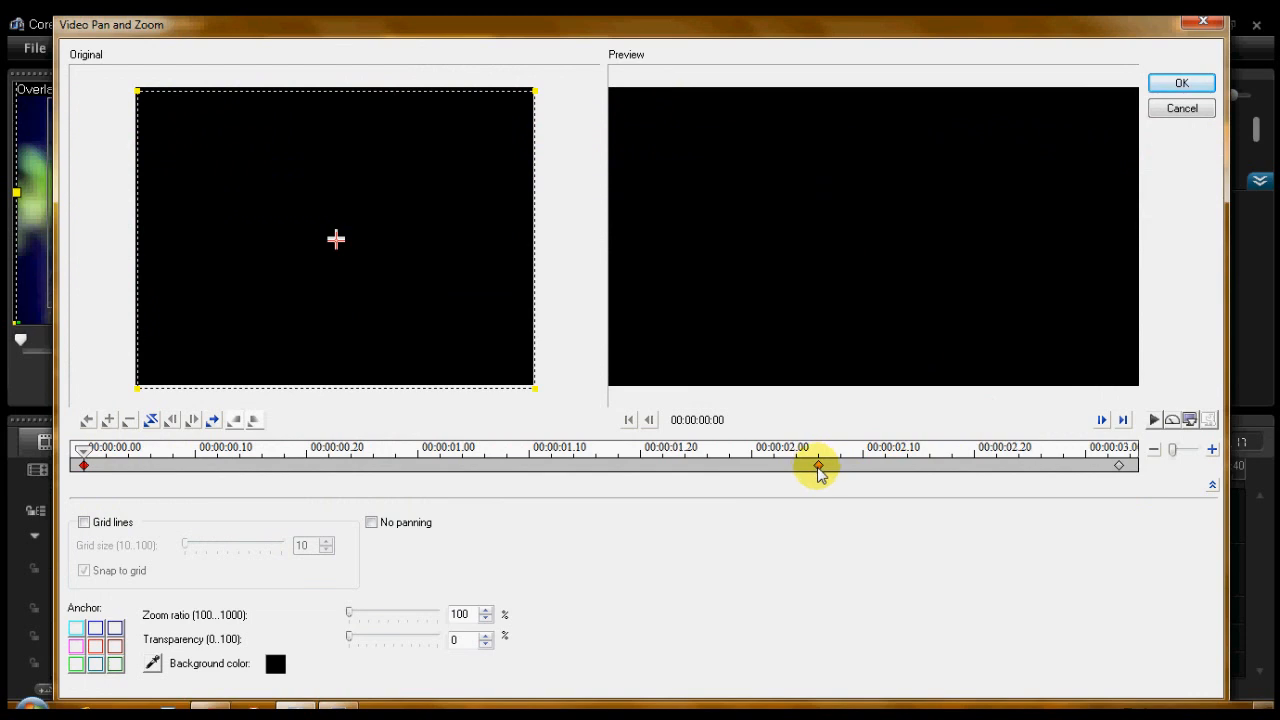
pyautogui.click(819, 463)
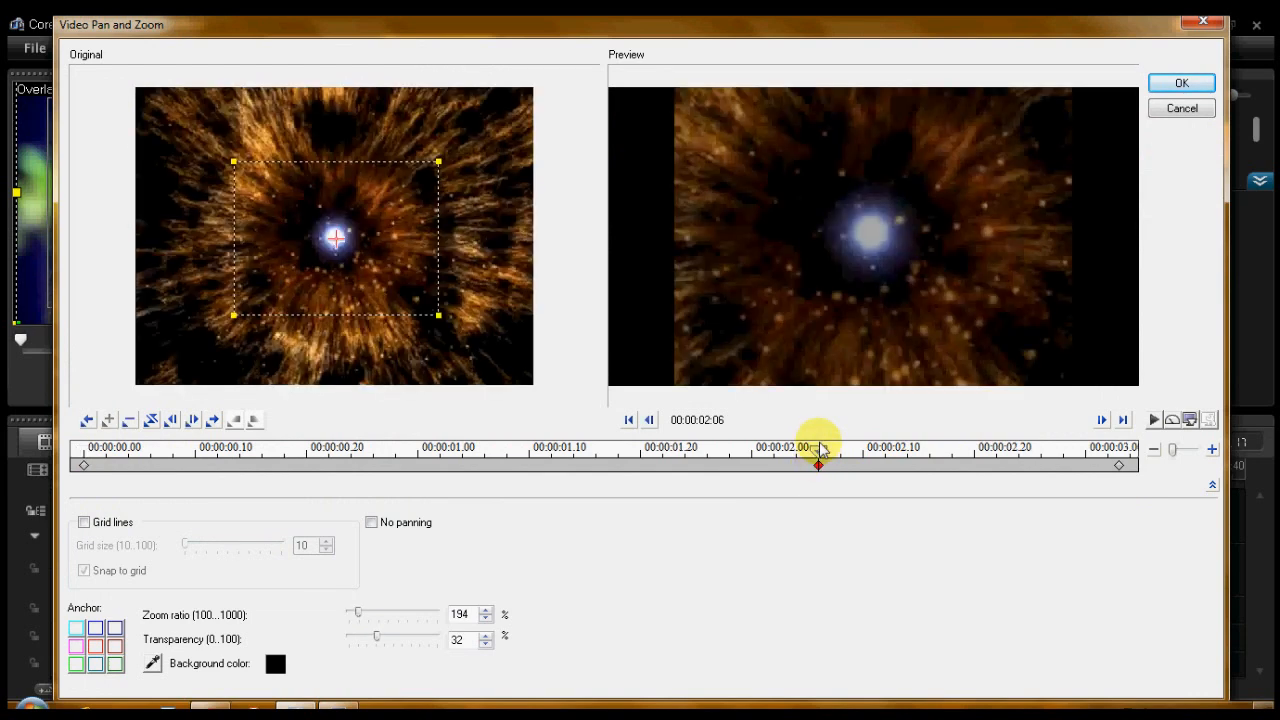
pyautogui.click(1154, 421)
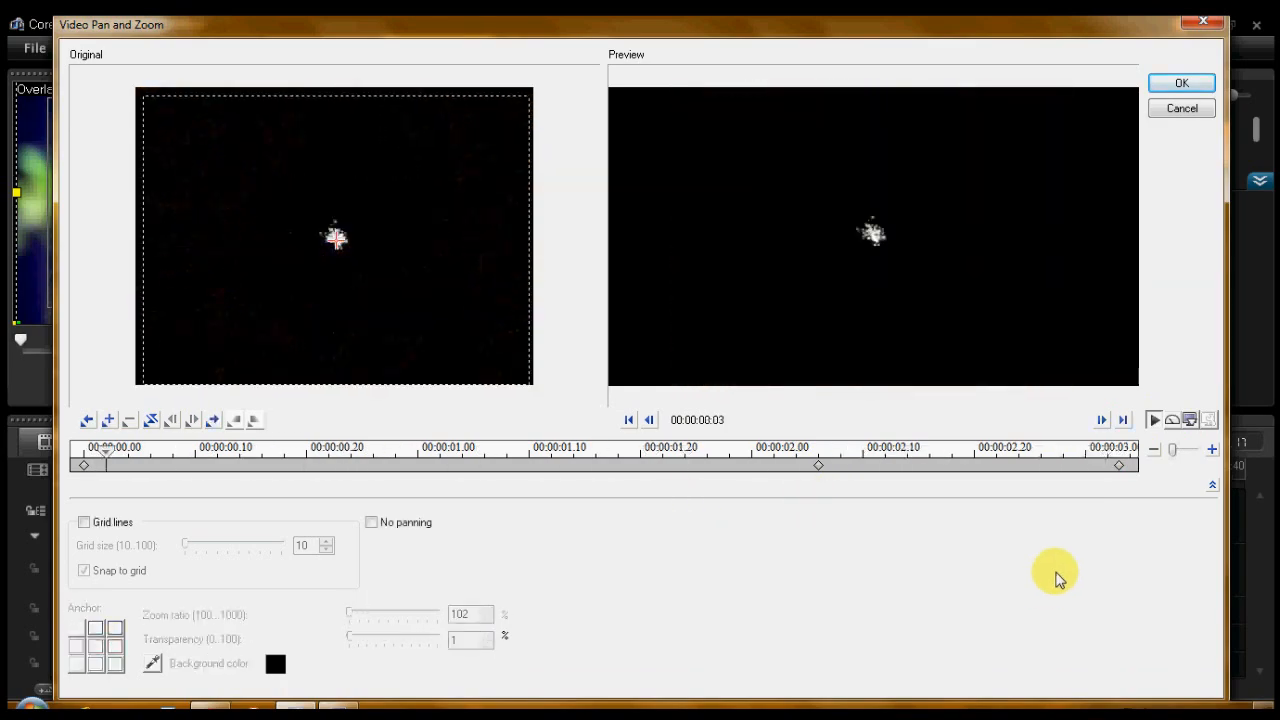
pyautogui.click(1152, 420)
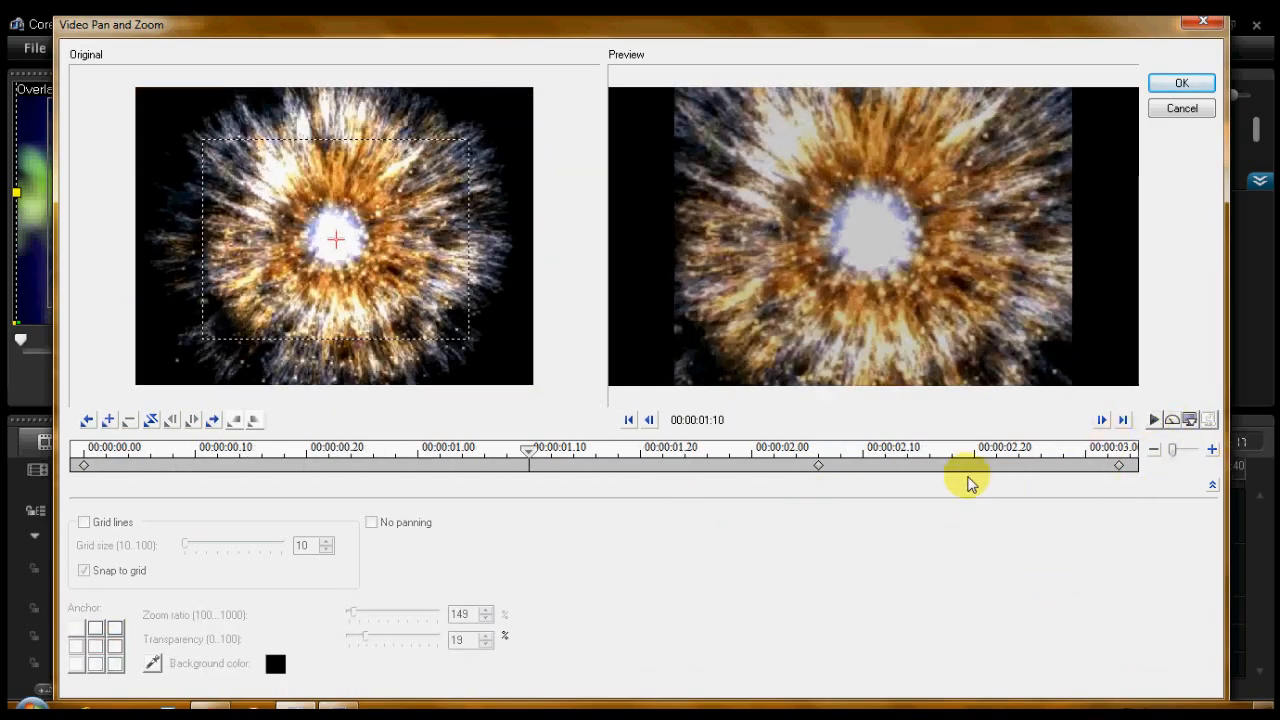
# - Add a Video Pan and Zoom keyframe at 00:00:02:18 with 48% transparency, accept it and play the project from before the overlay clip
pyautogui.click(959, 449)
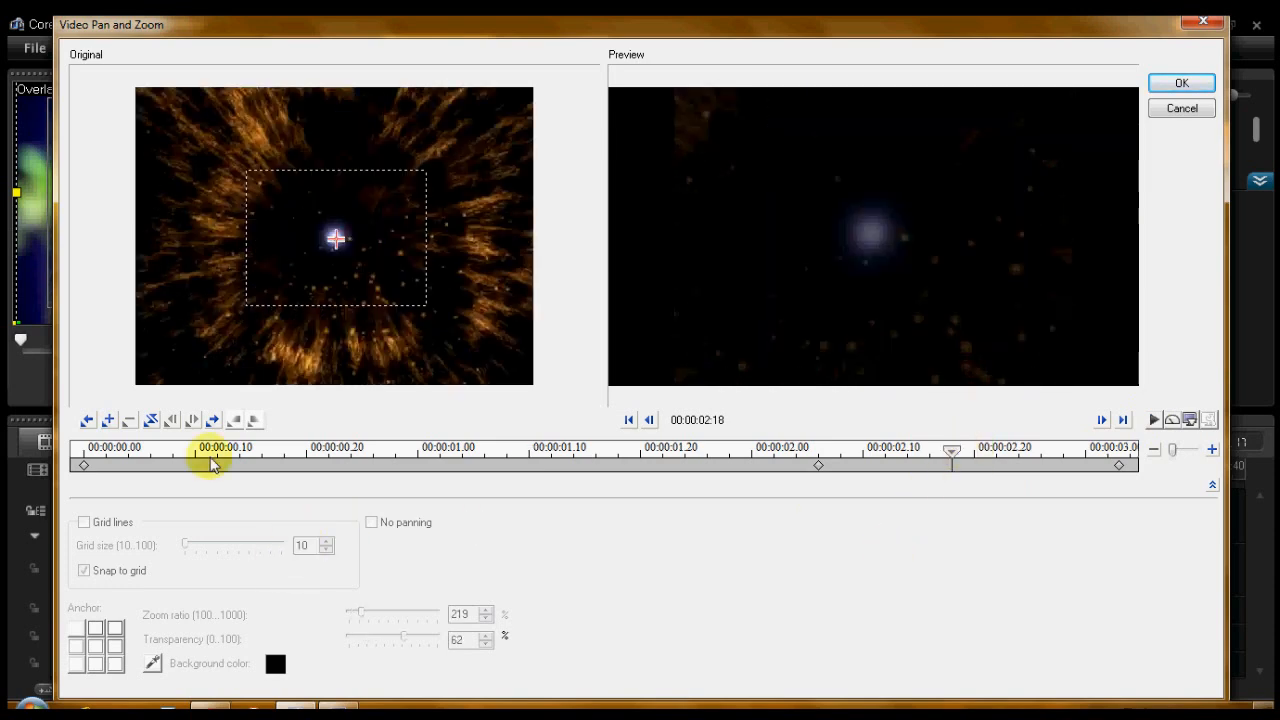
pyautogui.click(109, 420)
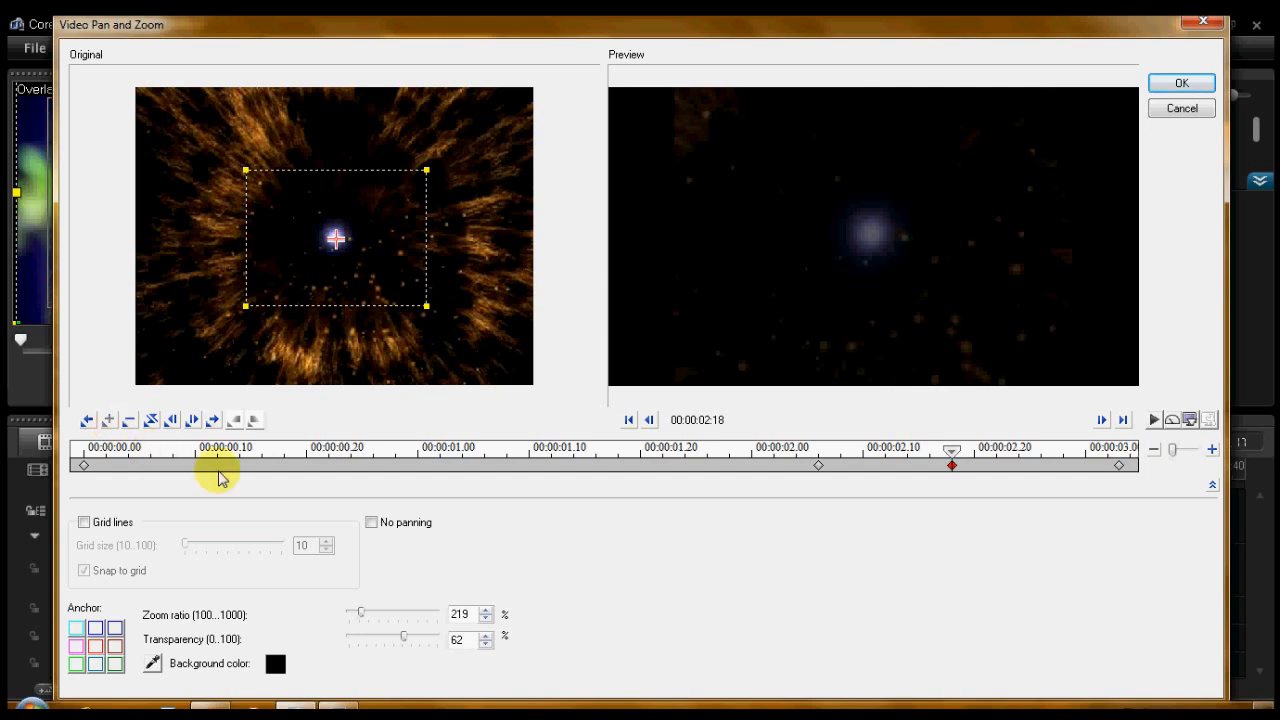
pyautogui.click(404, 635)
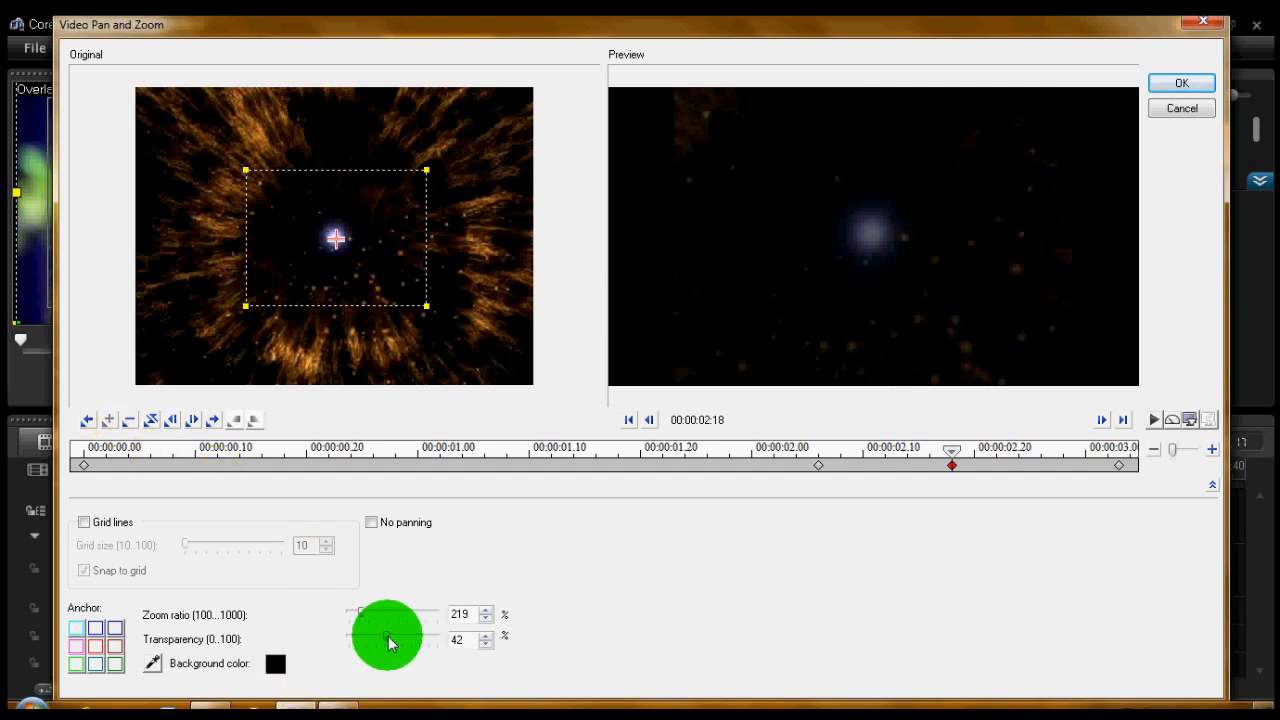
pyautogui.moveTo(393, 635); pyautogui.dragTo(393, 635)
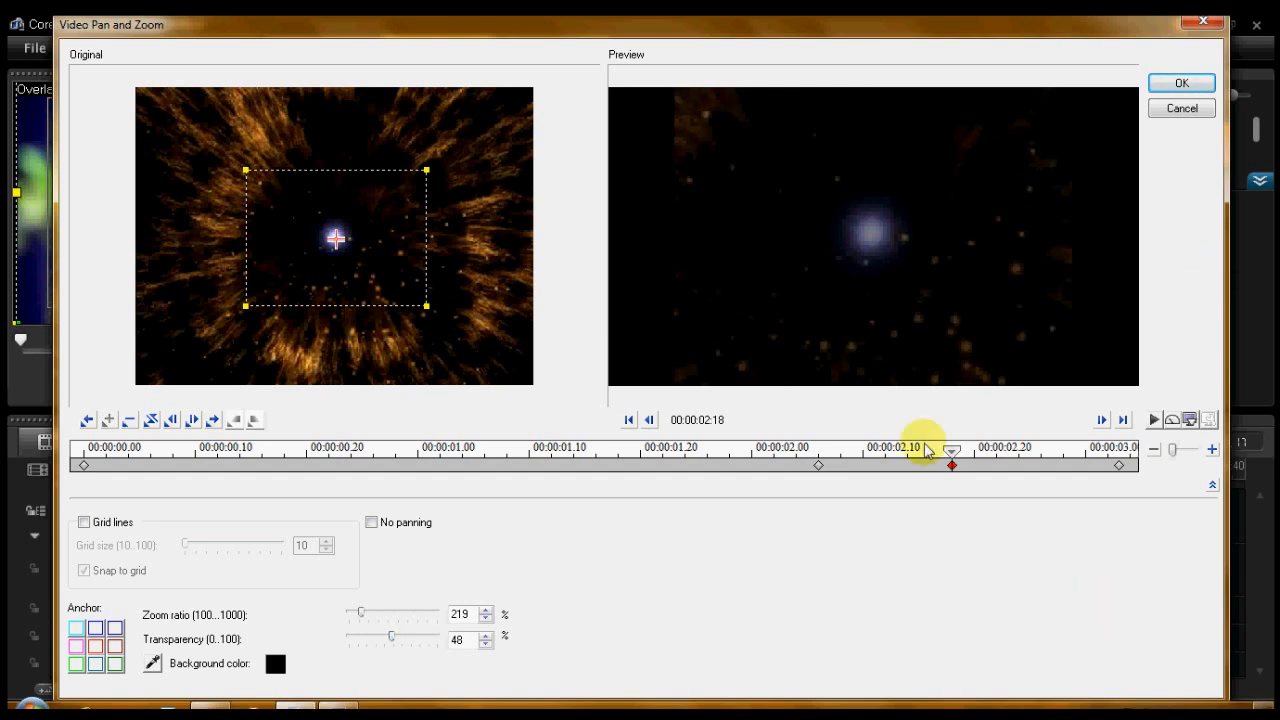
pyautogui.click(1186, 84)
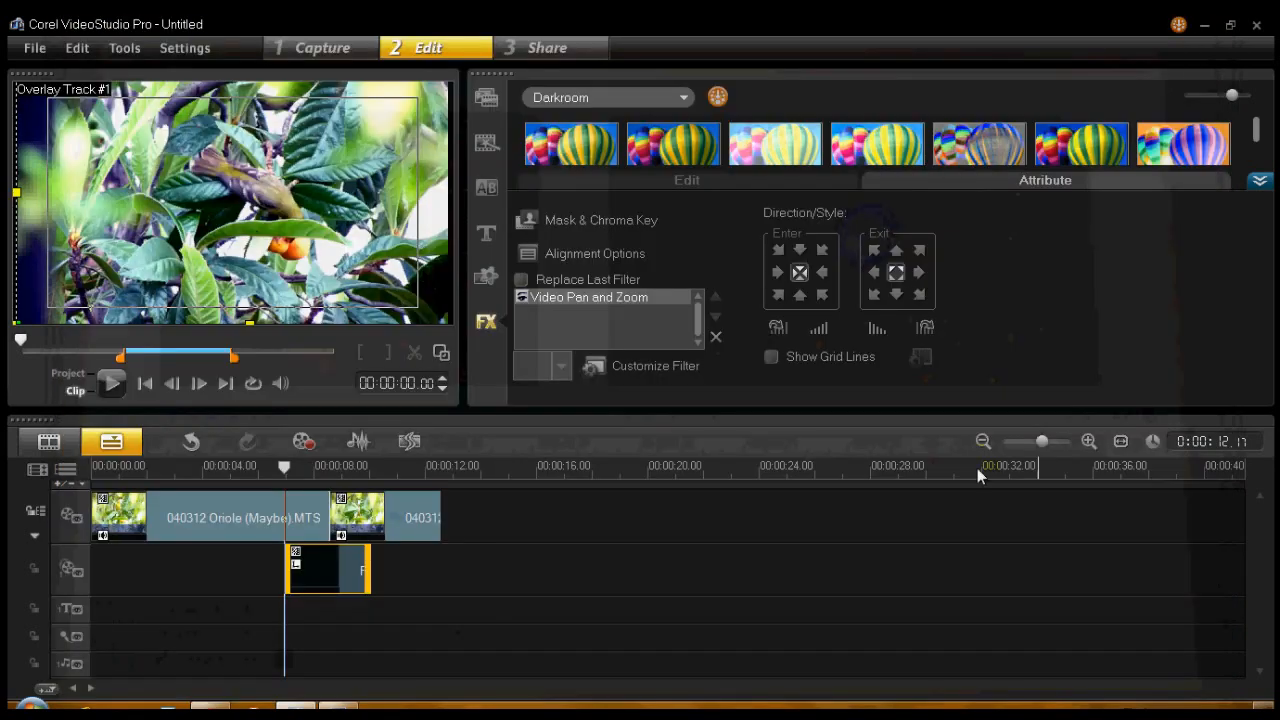
pyautogui.click(268, 466)
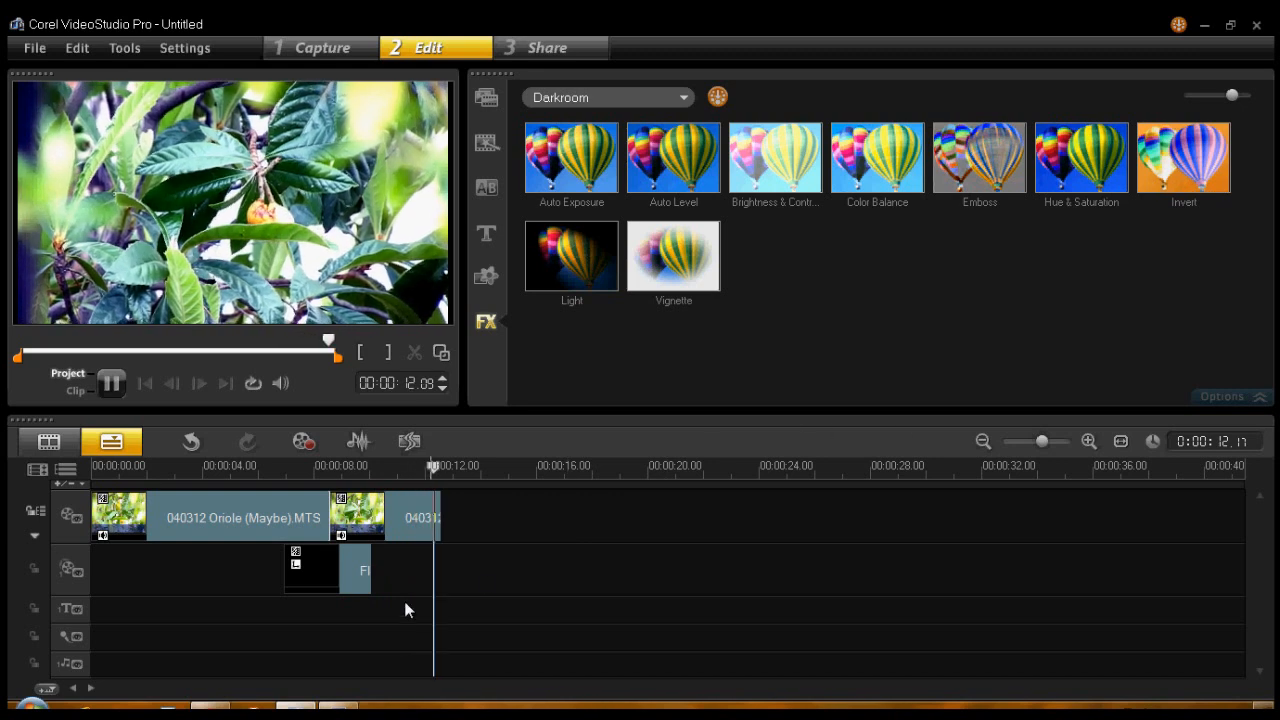
# - Trim the end of the overlay clip slightly shorter and play the project from 00:00:06.03
pyautogui.click(351, 560)
pyautogui.moveTo(371, 573); pyautogui.dragTo(352, 578)
pyautogui.click(259, 466)
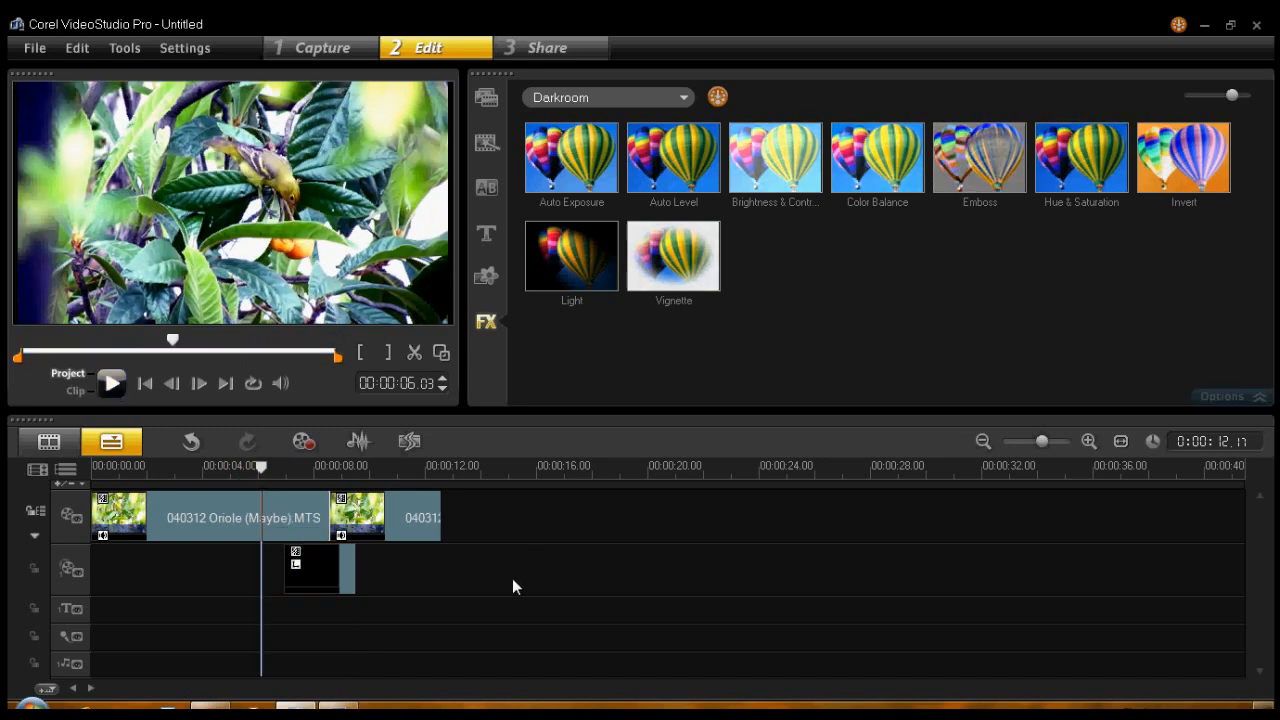
pyautogui.press('space')
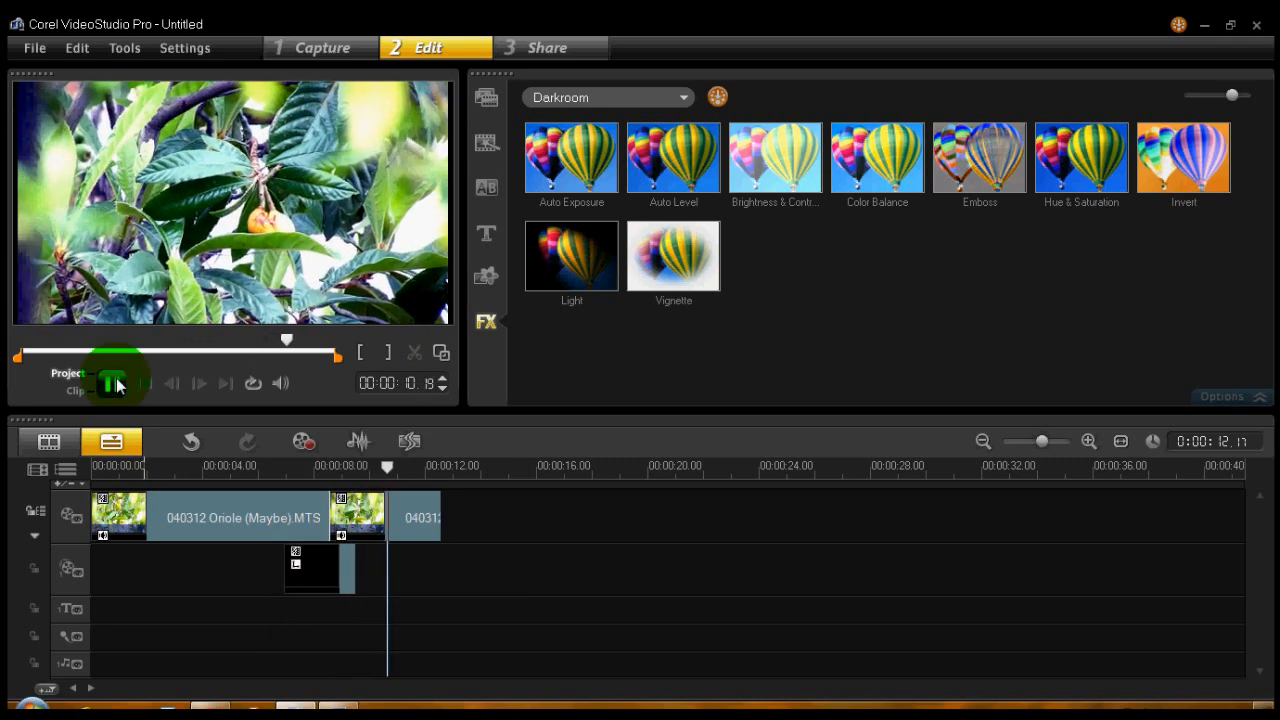
# - Shift the trimmed overlay clip slightly later on its track and play the project from 00:00:06.09
pyautogui.click(311, 566)
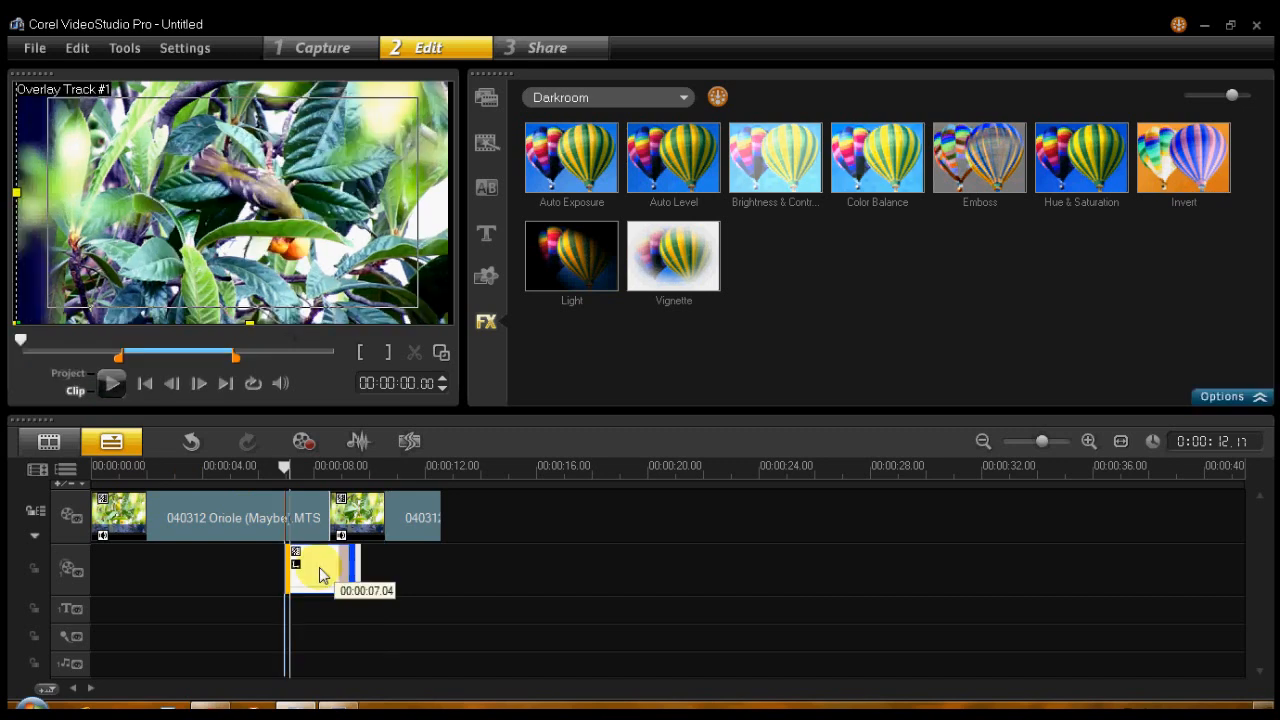
pyautogui.click(266, 469)
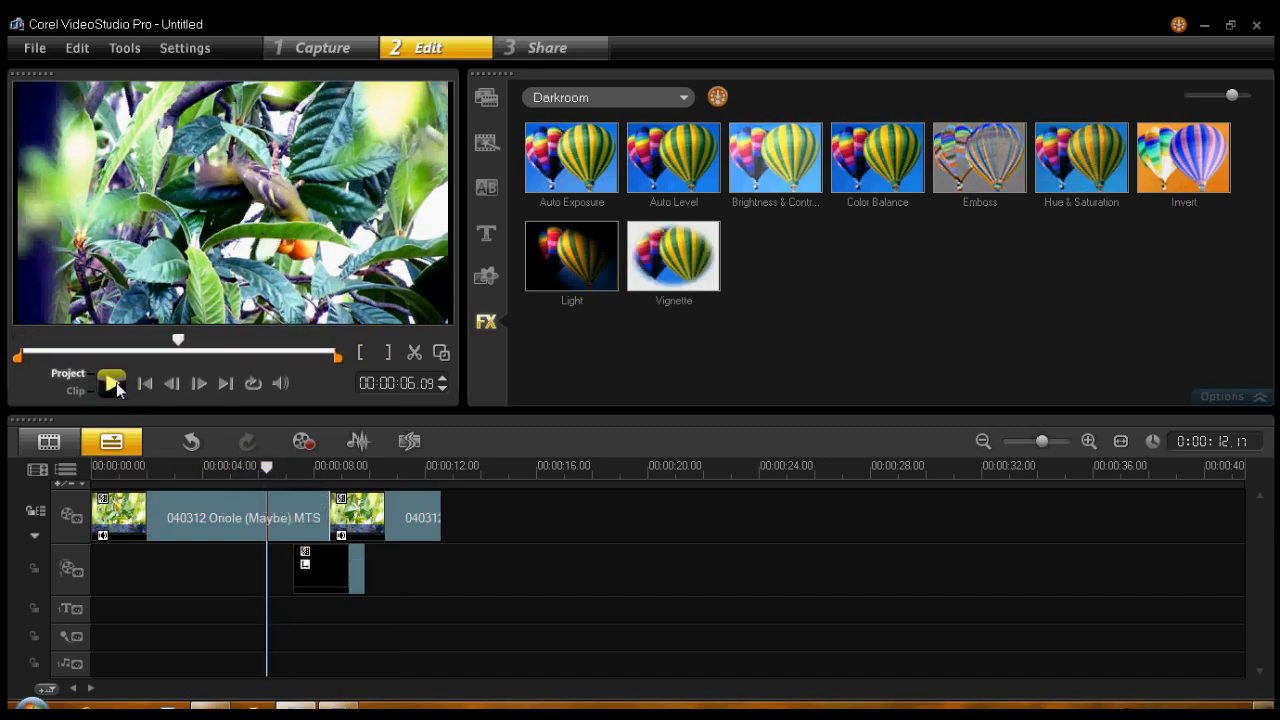
pyautogui.press('space')
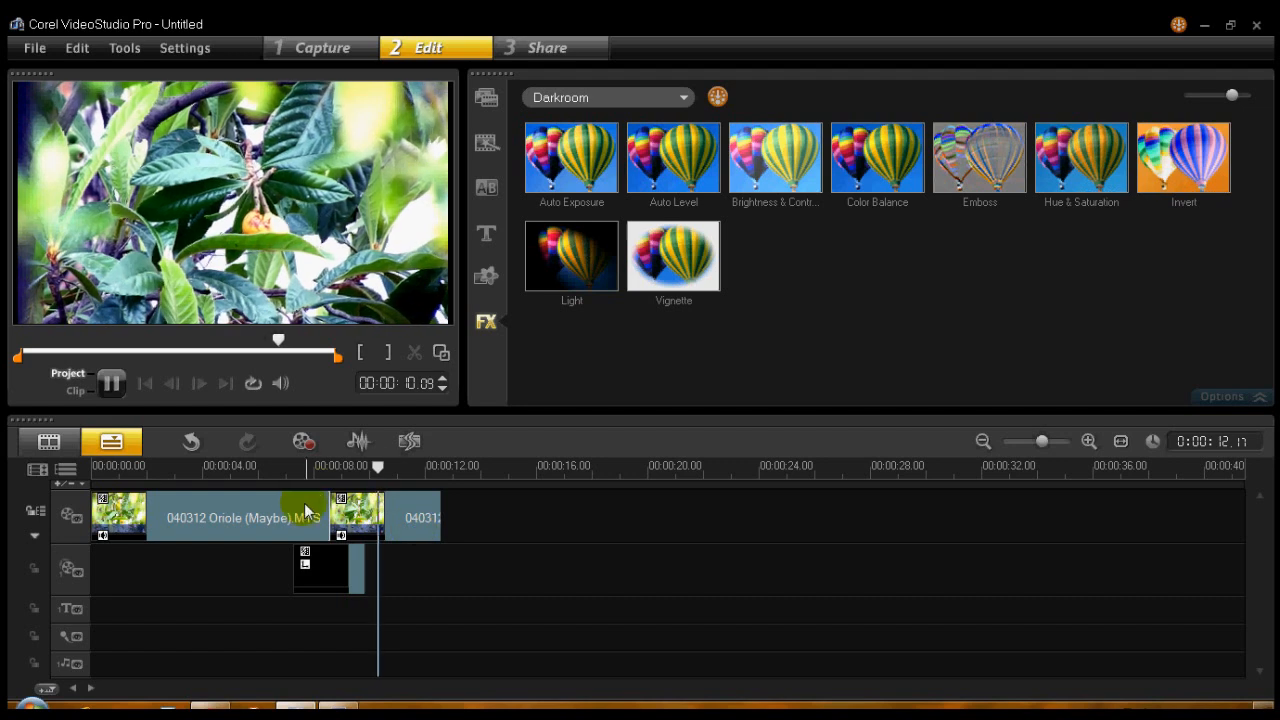
# - Move the overlay clip slightly later with its end trimmed shorter, and play the project from just before it
pyautogui.click(330, 568)
pyautogui.moveTo(343, 575); pyautogui.dragTo(350, 578)
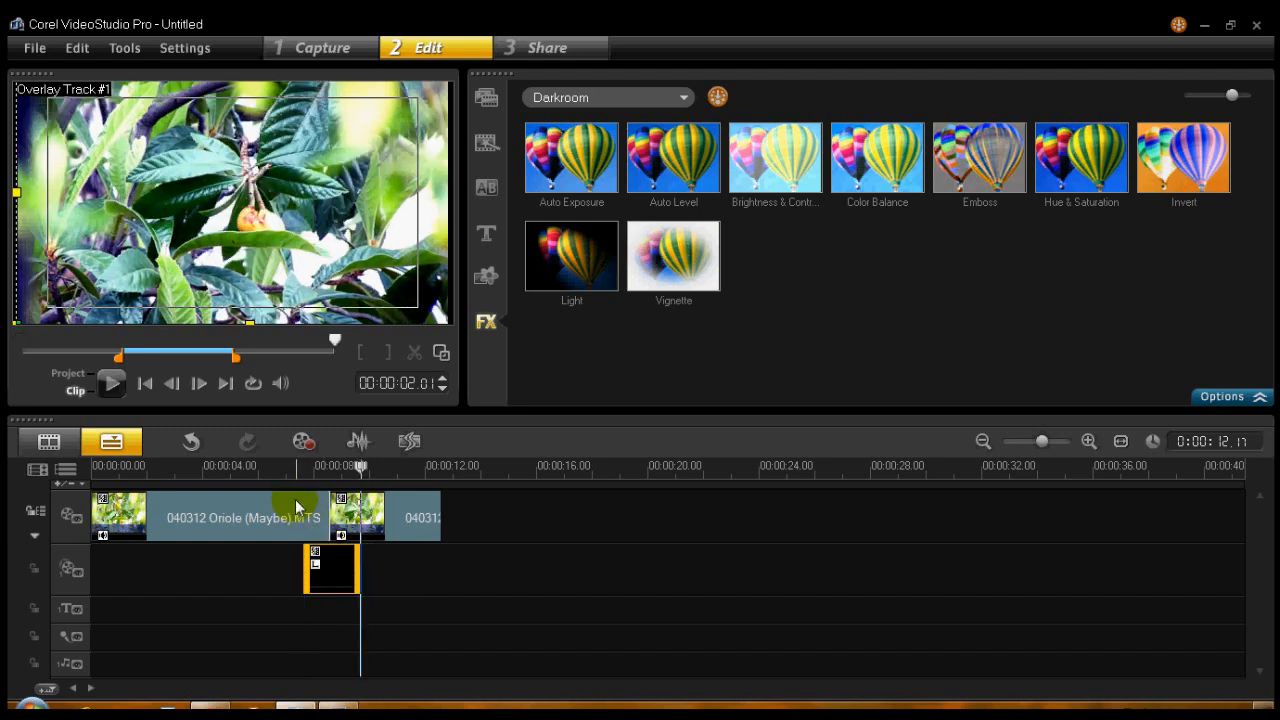
pyautogui.click(287, 468)
pyautogui.click(115, 390)
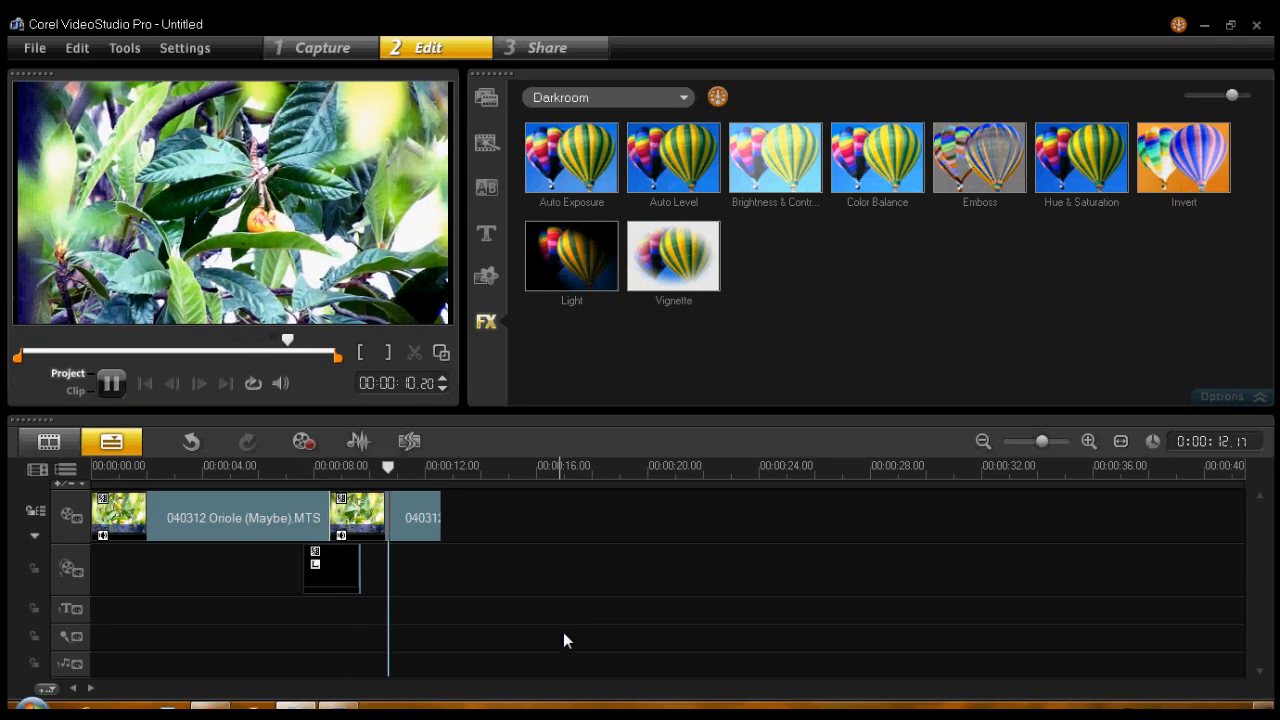
# - Nudge the overlay clip a little later on its track and play the project from 00:00:06.25
pyautogui.moveTo(329, 572); pyautogui.dragTo(342, 581)
pyautogui.click(281, 468)
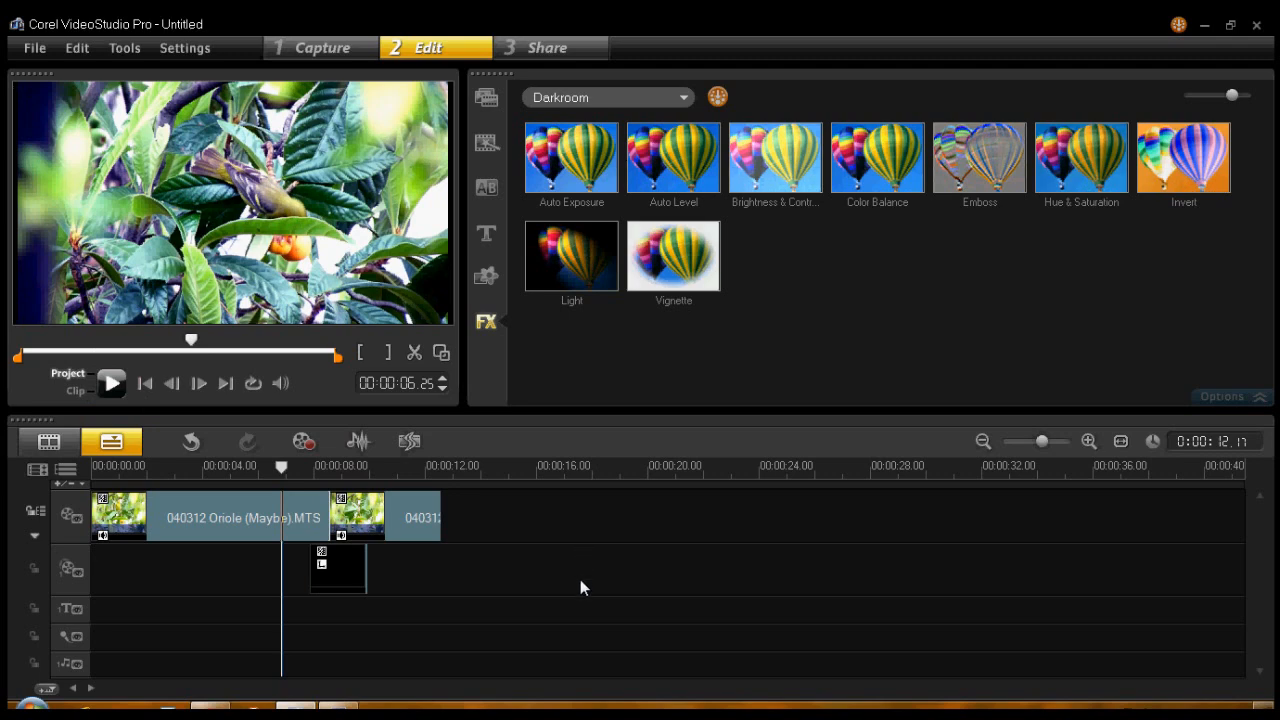
pyautogui.press('space')
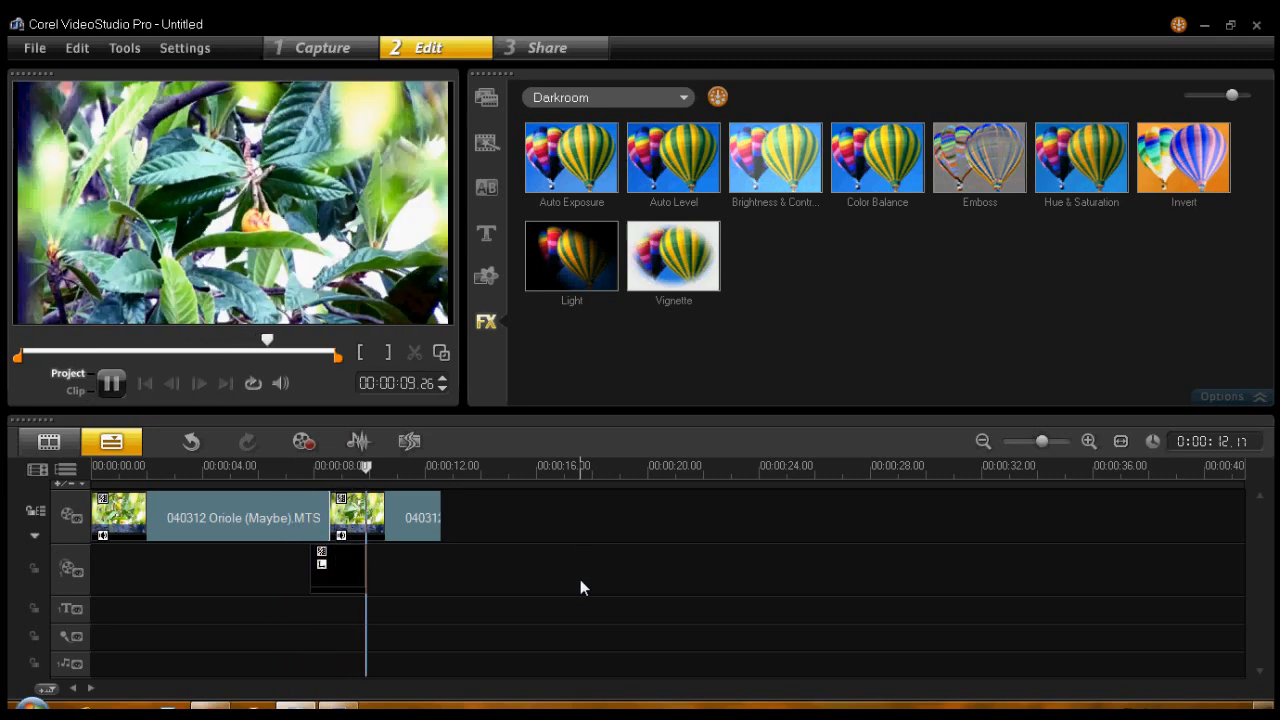
pyautogui.click(267, 517)
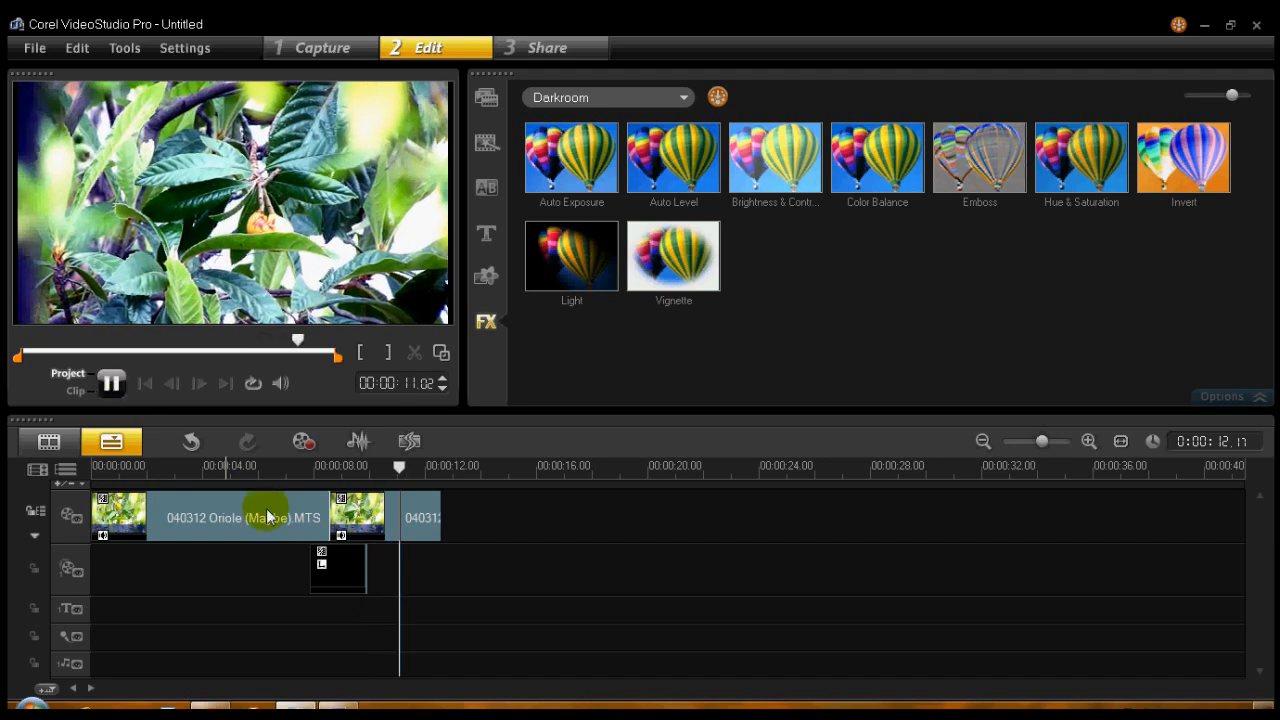
# - In the overlay's Video Pan and Zoom filter, set transparency to 79% at the 00:00:01:13 keyframe and 83% at the 00:00:01:22 keyframe
pyautogui.click(353, 558)
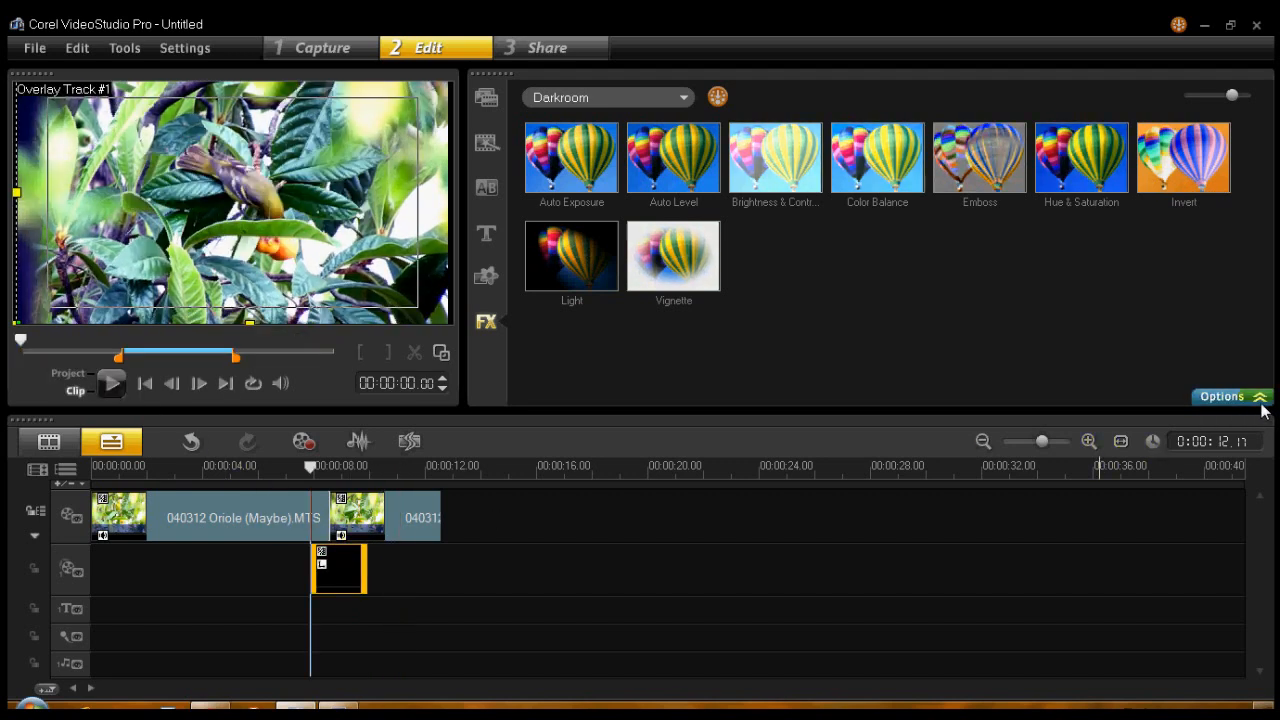
pyautogui.click(1258, 399)
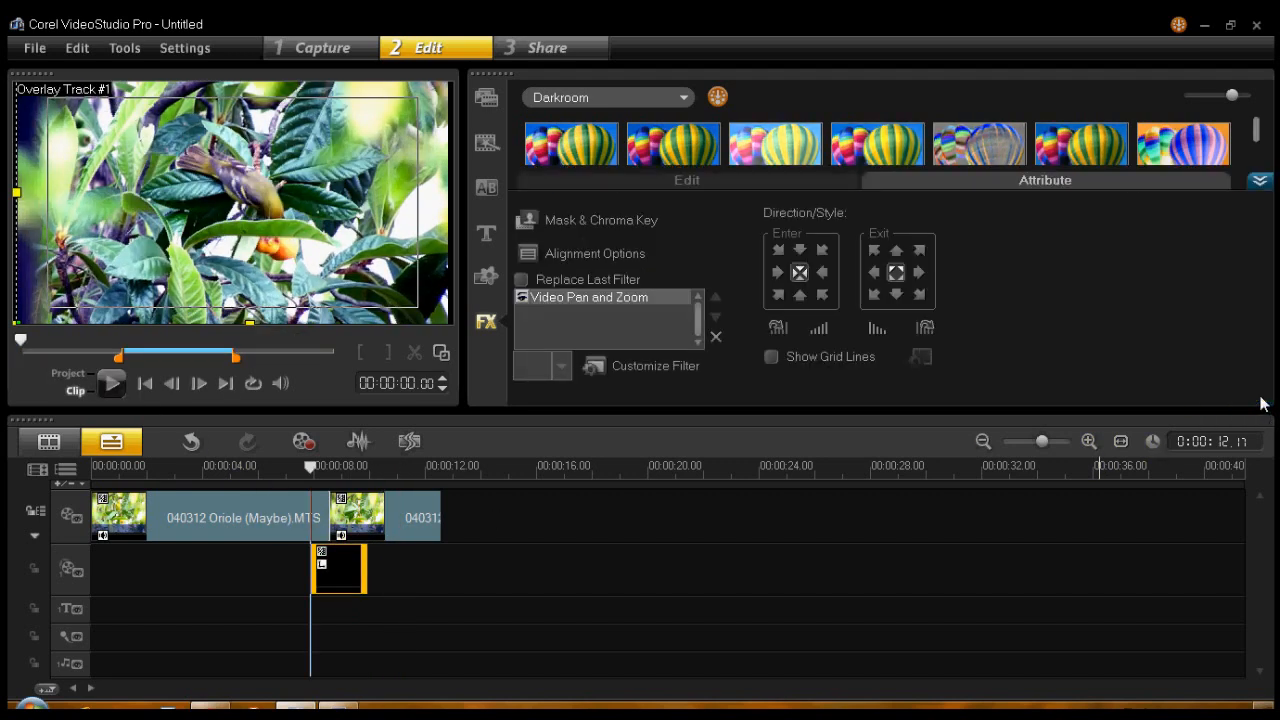
pyautogui.click(668, 364)
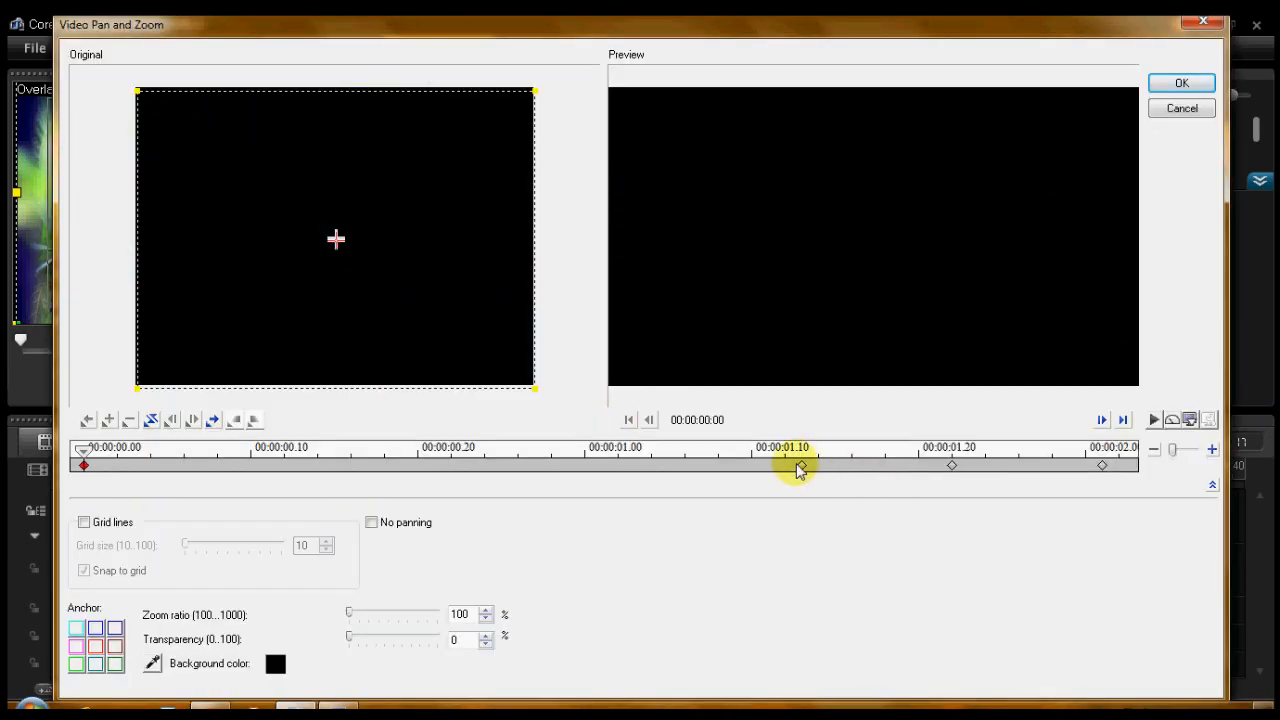
pyautogui.click(801, 466)
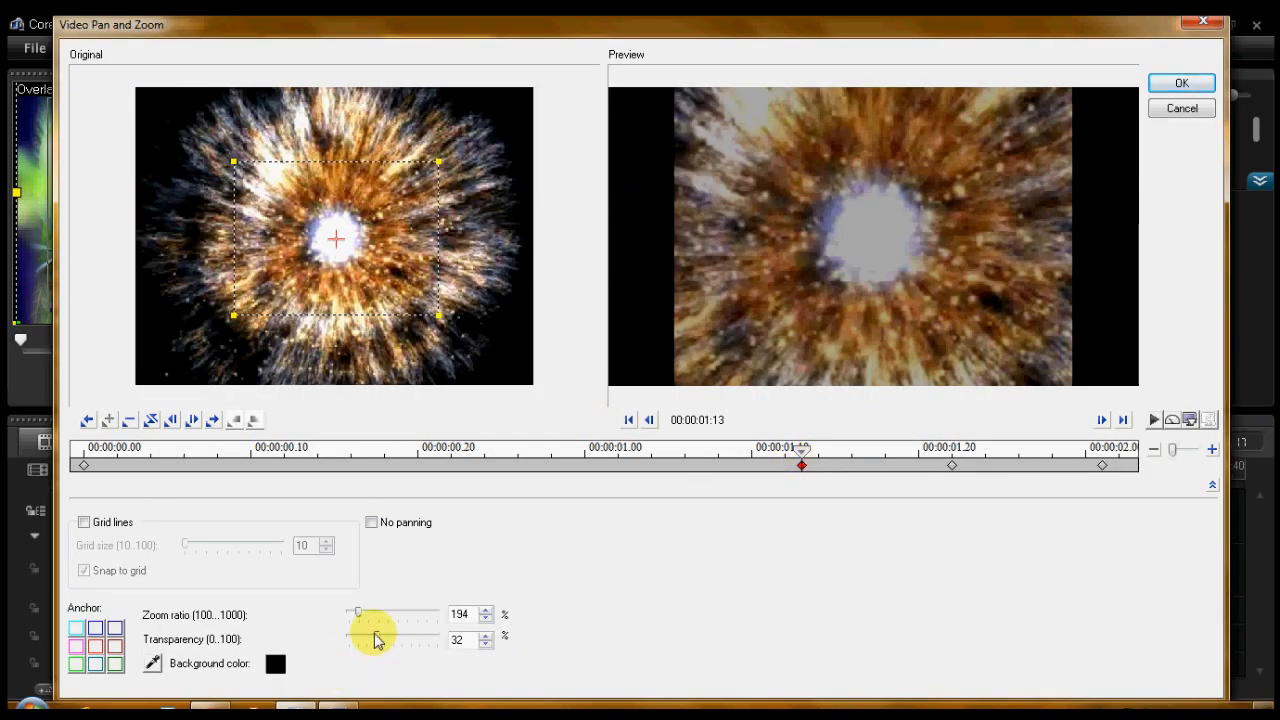
pyautogui.moveTo(376, 640); pyautogui.dragTo(410, 647)
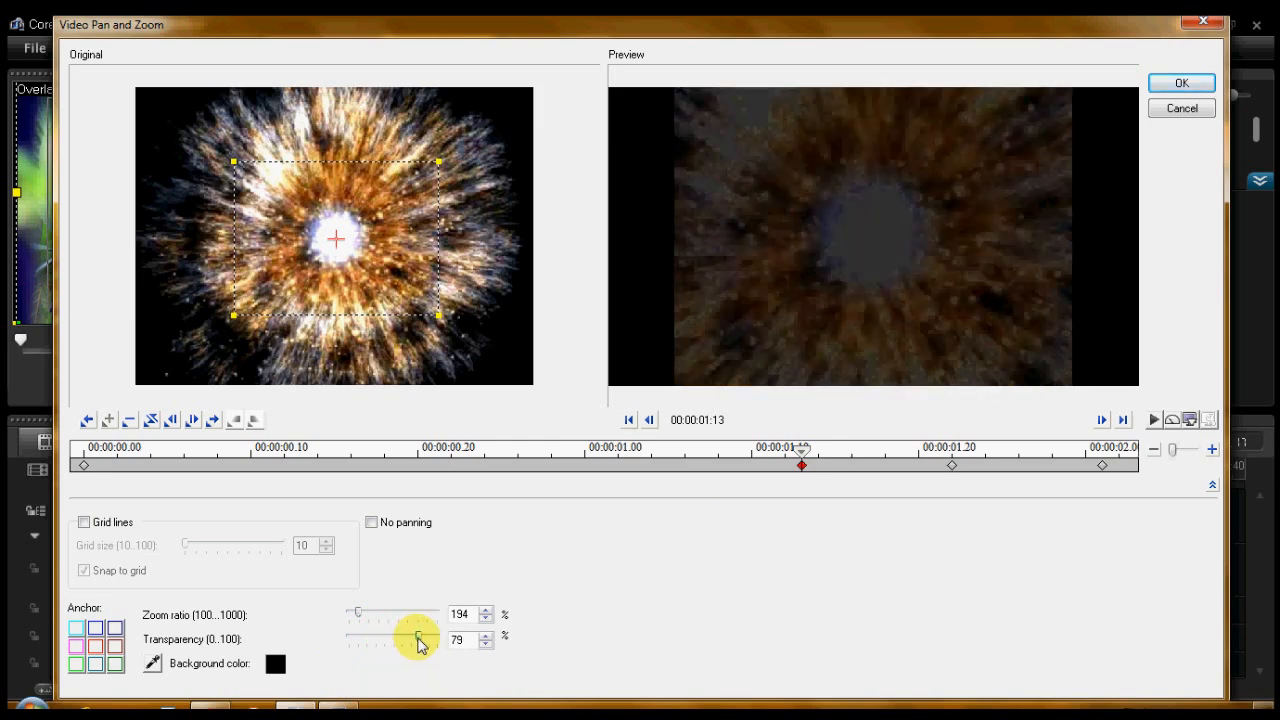
pyautogui.click(952, 466)
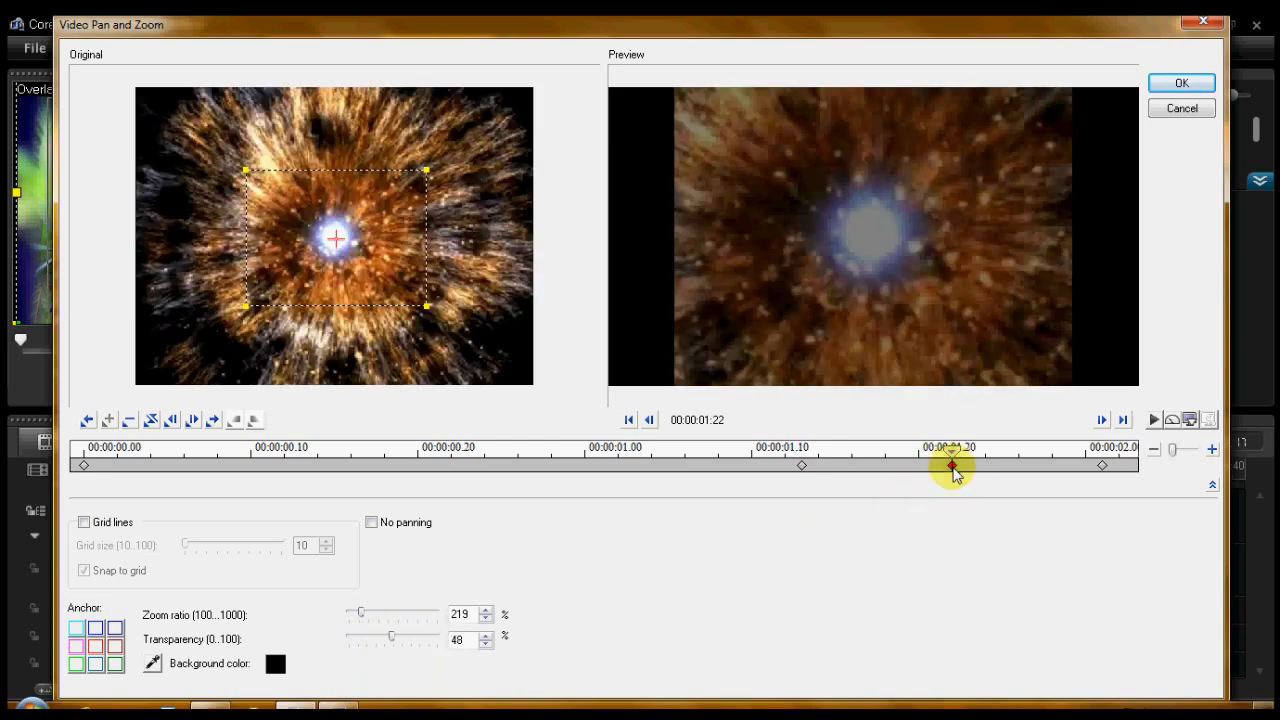
pyautogui.moveTo(395, 647); pyautogui.dragTo(441, 641)
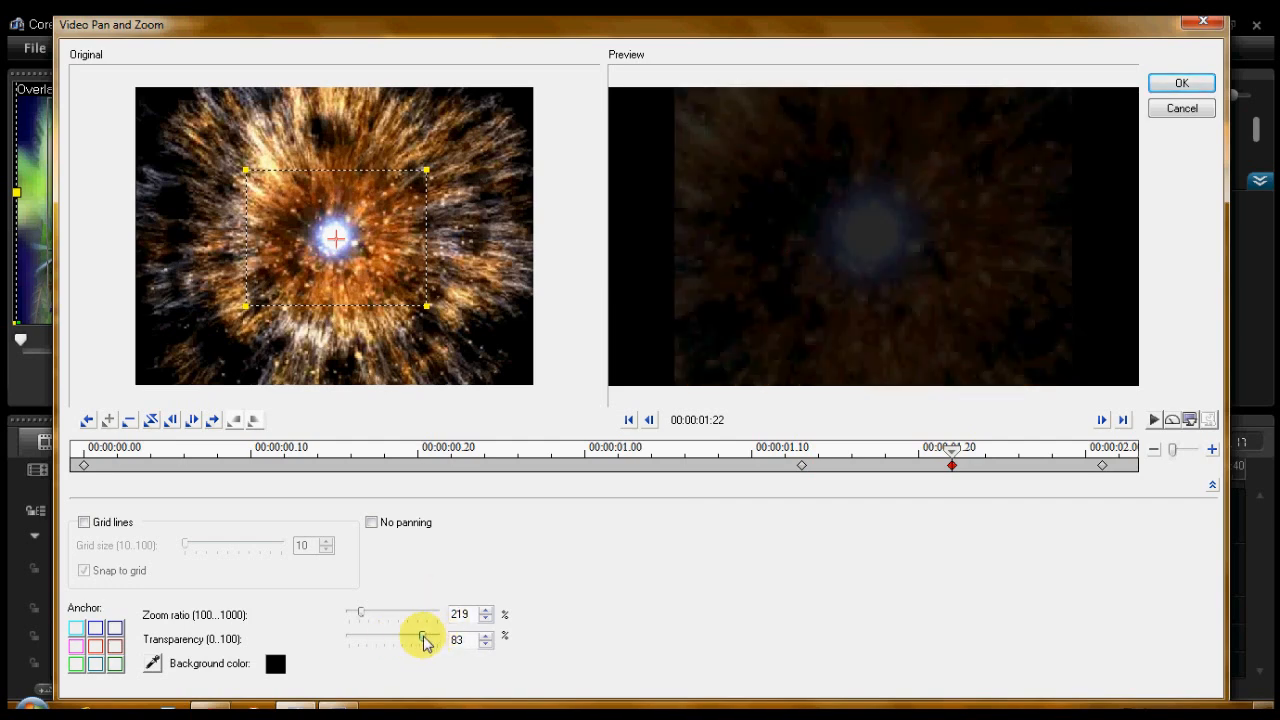
# - Check the last three keyframes, accept the Video Pan and Zoom settings and play the project from before the overlay clip
pyautogui.click(1103, 466)
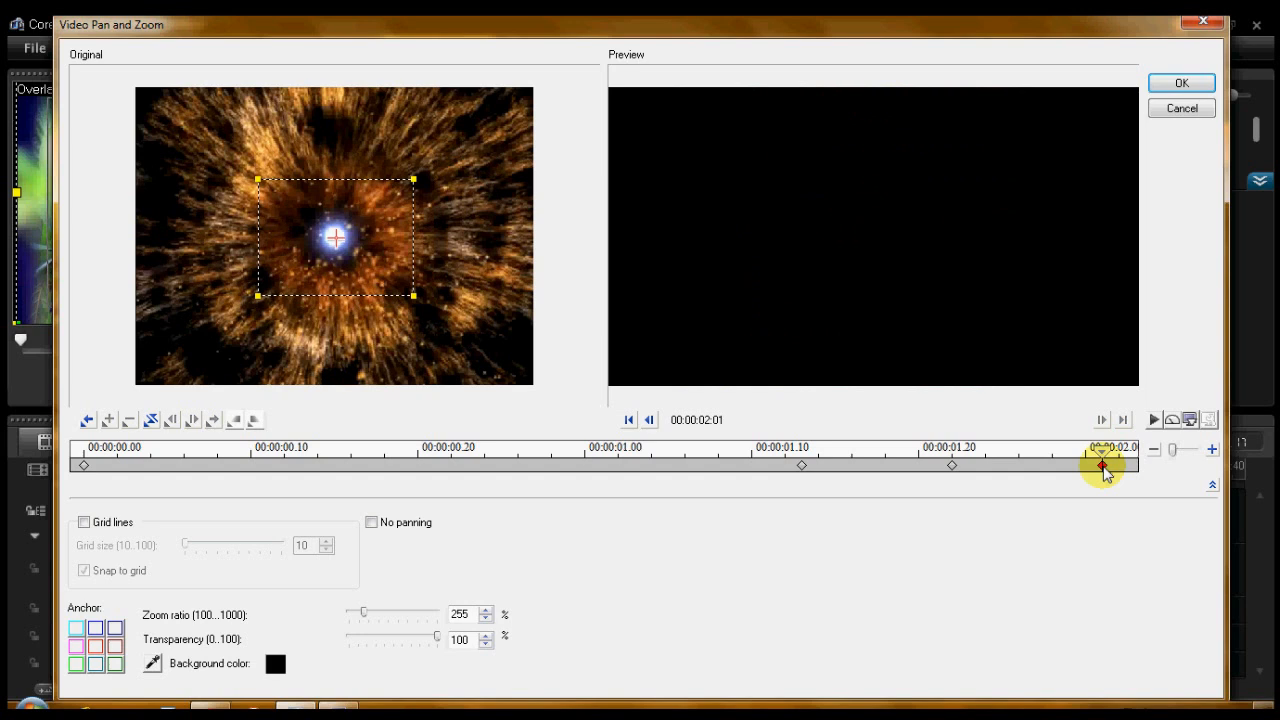
pyautogui.click(951, 466)
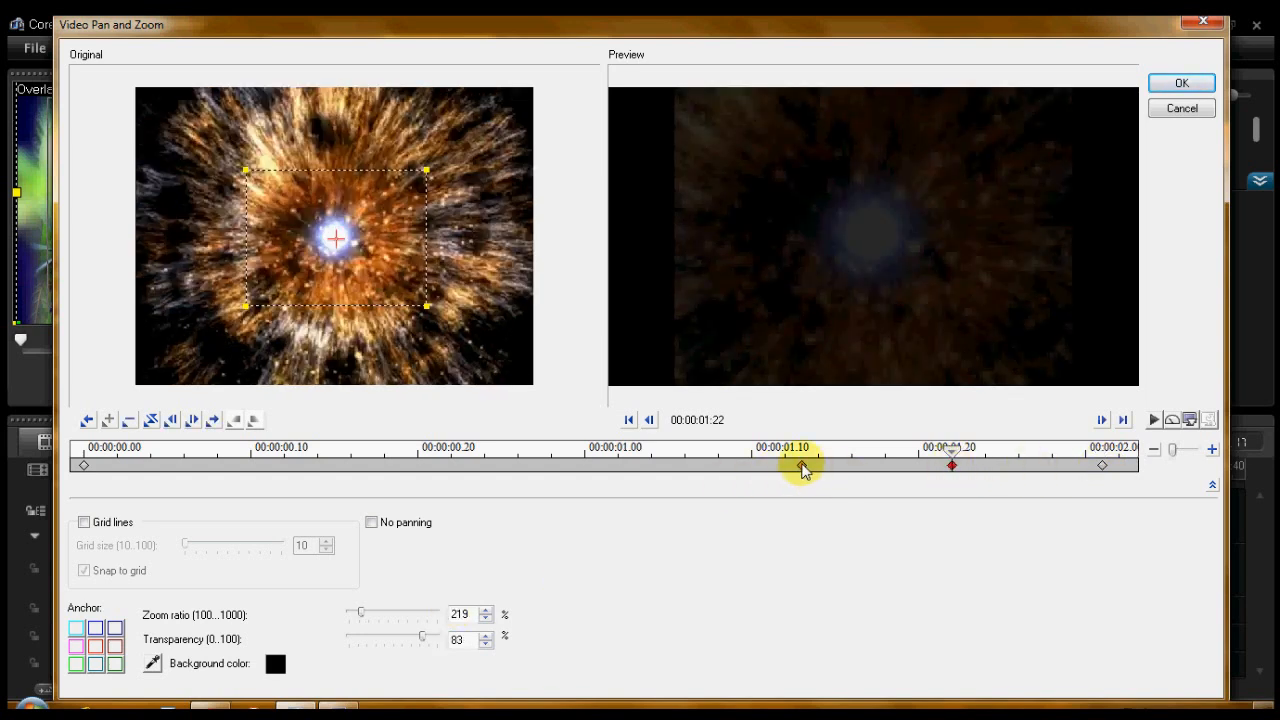
pyautogui.click(802, 466)
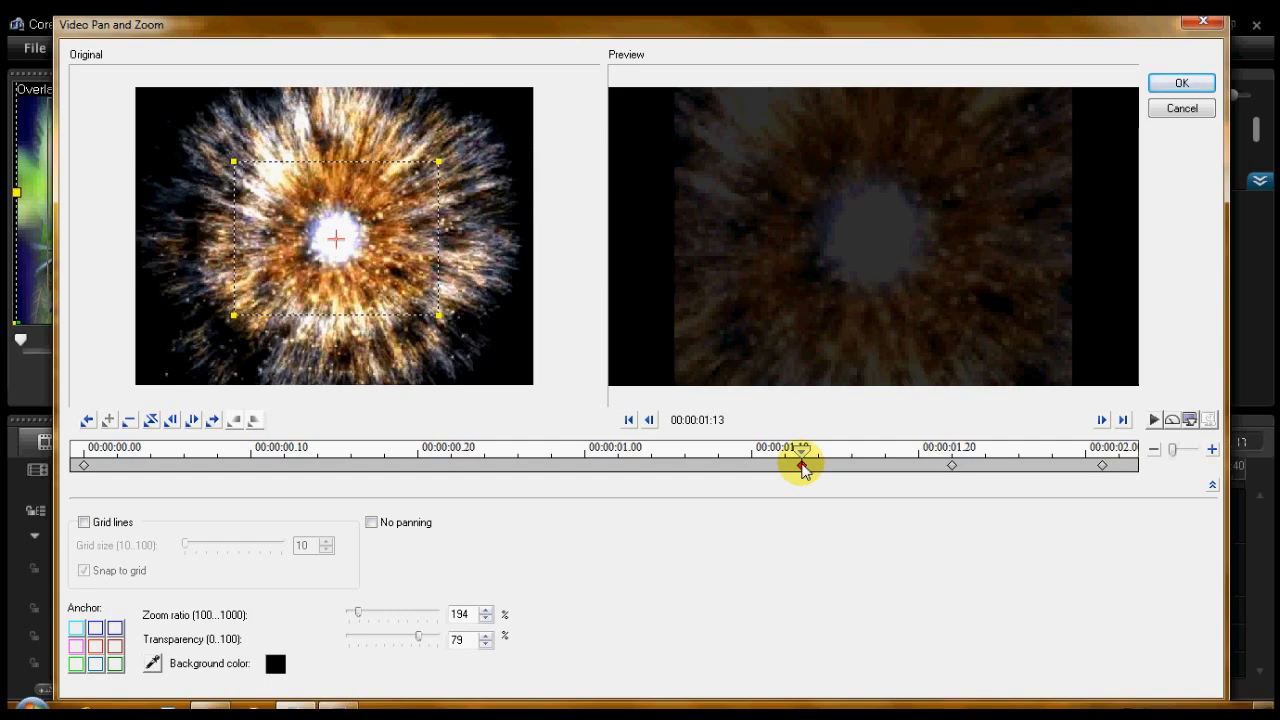
pyautogui.click(1172, 85)
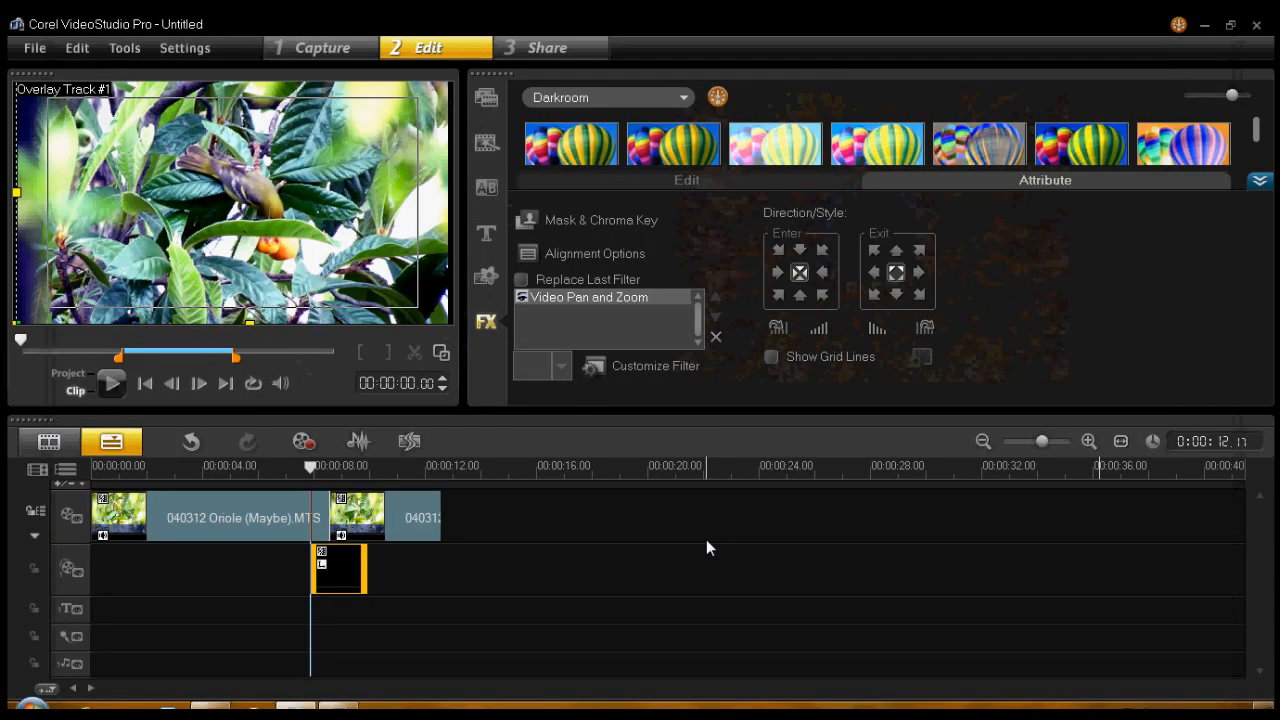
pyautogui.click(286, 469)
pyautogui.click(112, 384)
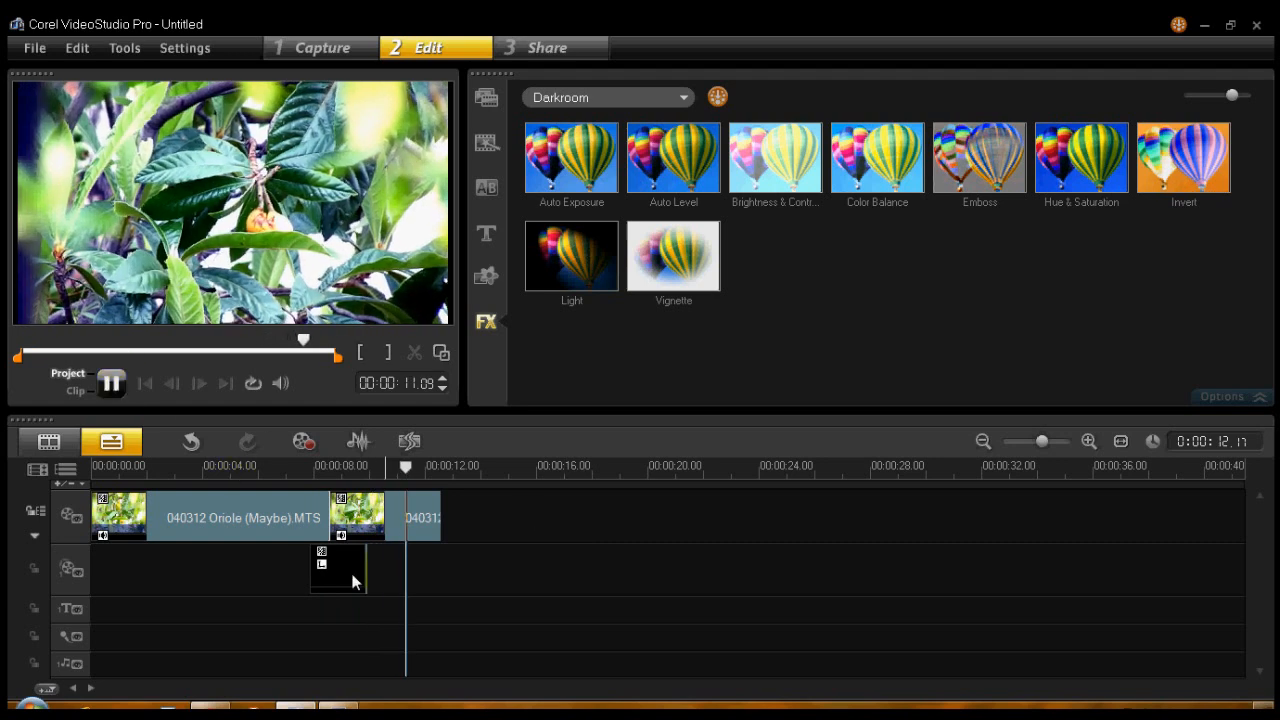
# - Shift the overlay clip slightly later and play the project from 00:00:07.04, then again from 00:00:07.18
pyautogui.moveTo(353, 576); pyautogui.dragTo(363, 580)
pyautogui.click(289, 466)
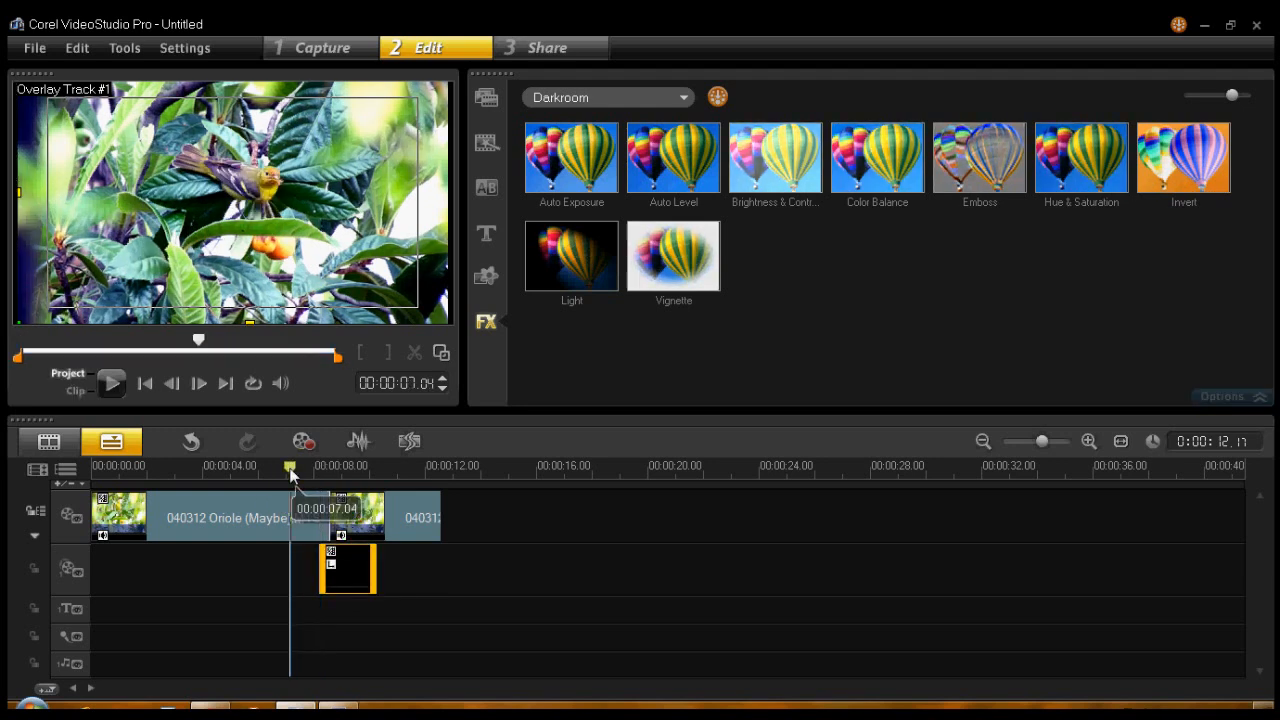
pyautogui.click(112, 384)
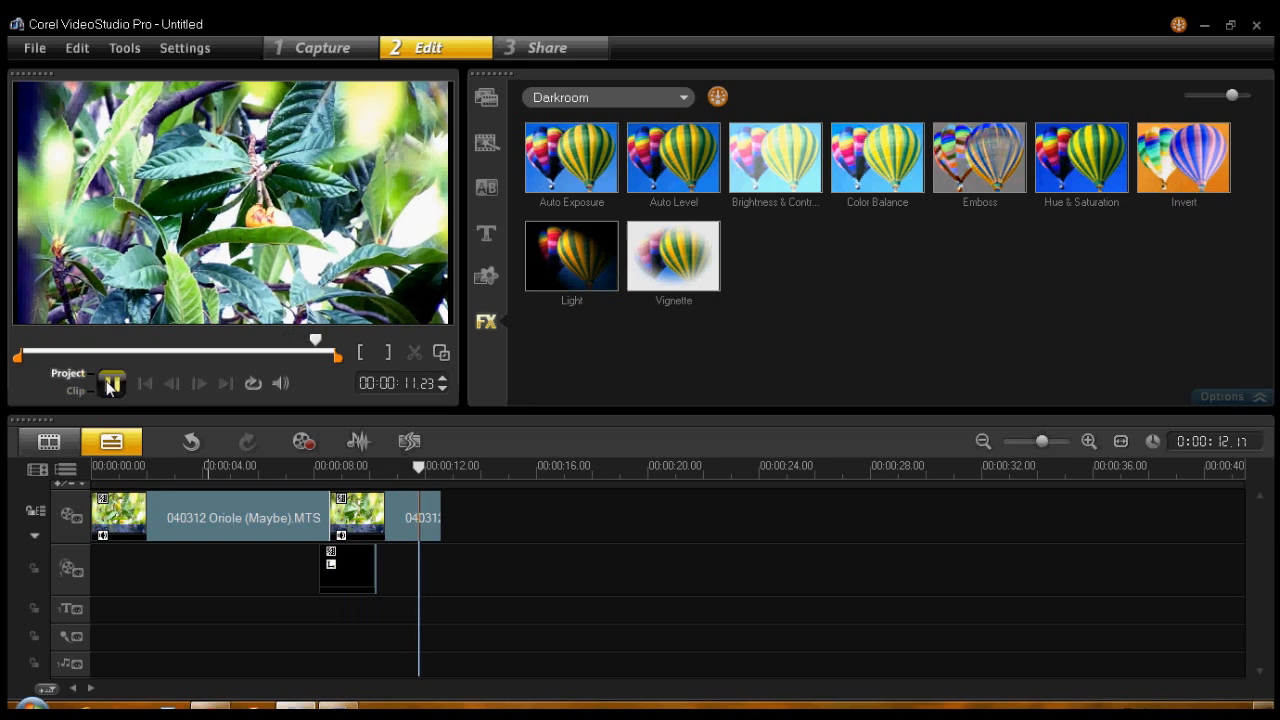
pyautogui.click(303, 472)
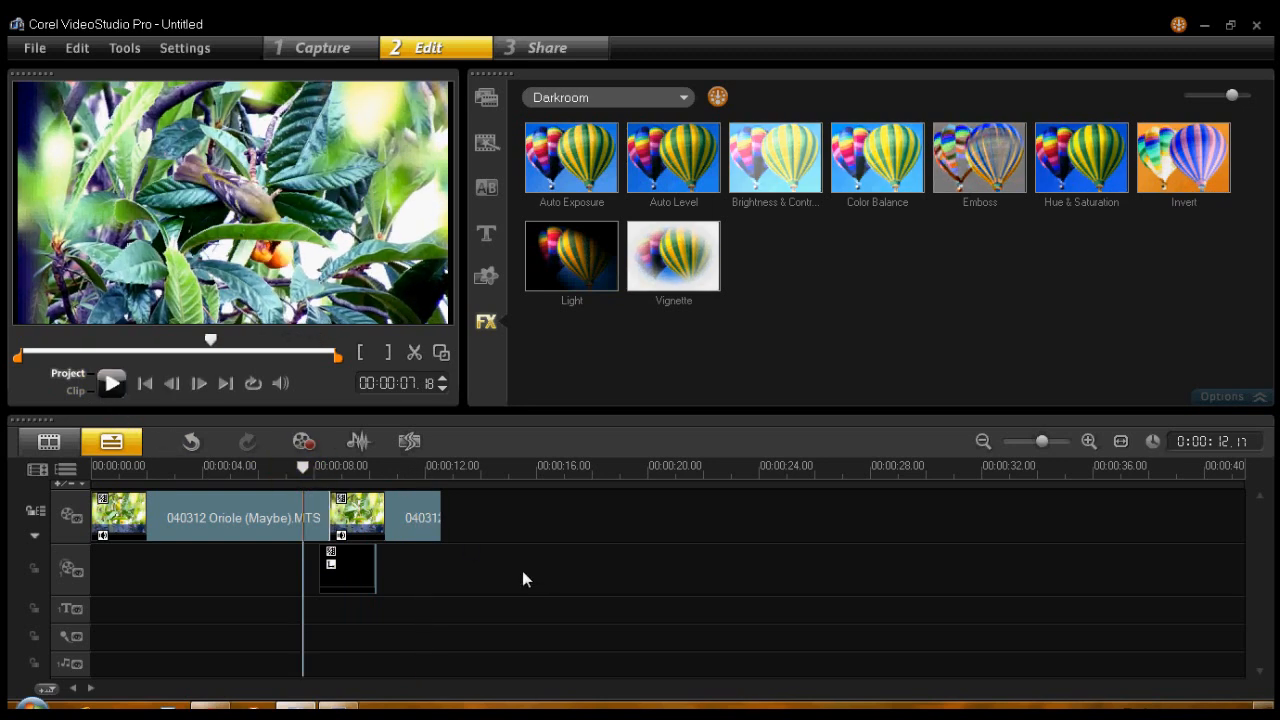
pyautogui.press('space')
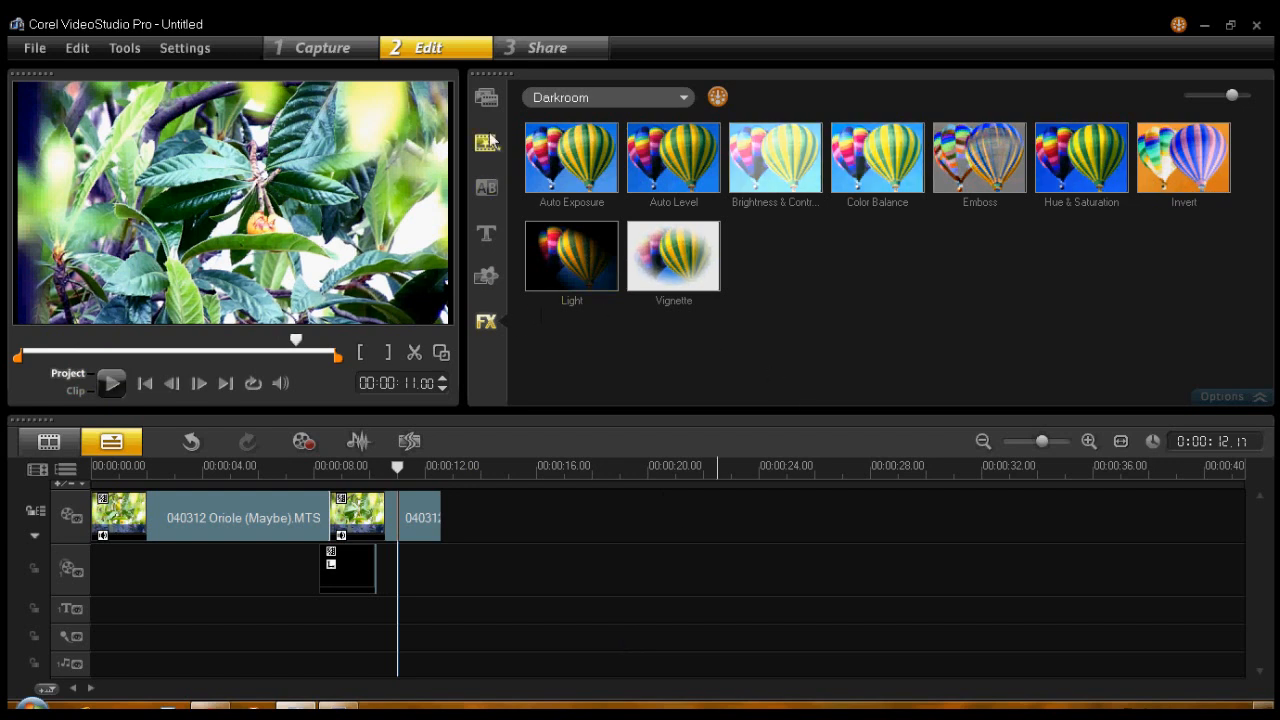
# - Place the Flashbang sound from the custom audio library on the music track at the overlay clip's start and set the playhead to 00:00:07.18
pyautogui.click(487, 100)
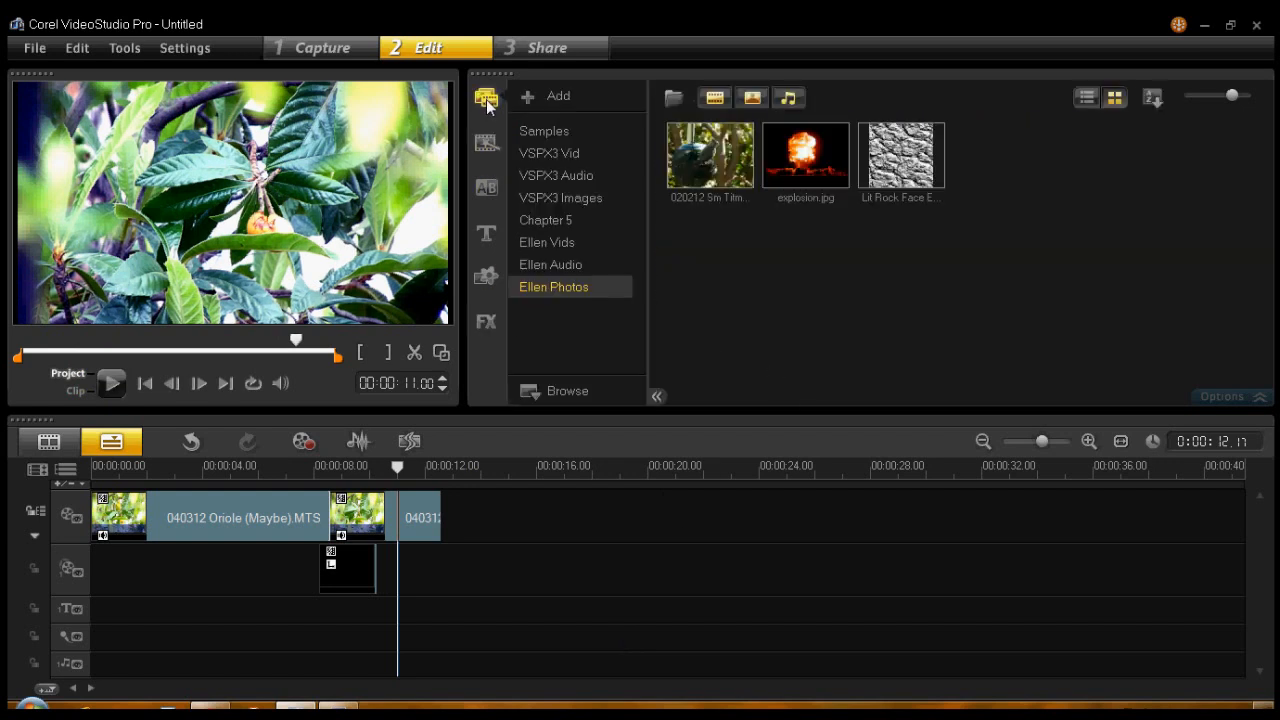
pyautogui.click(554, 262)
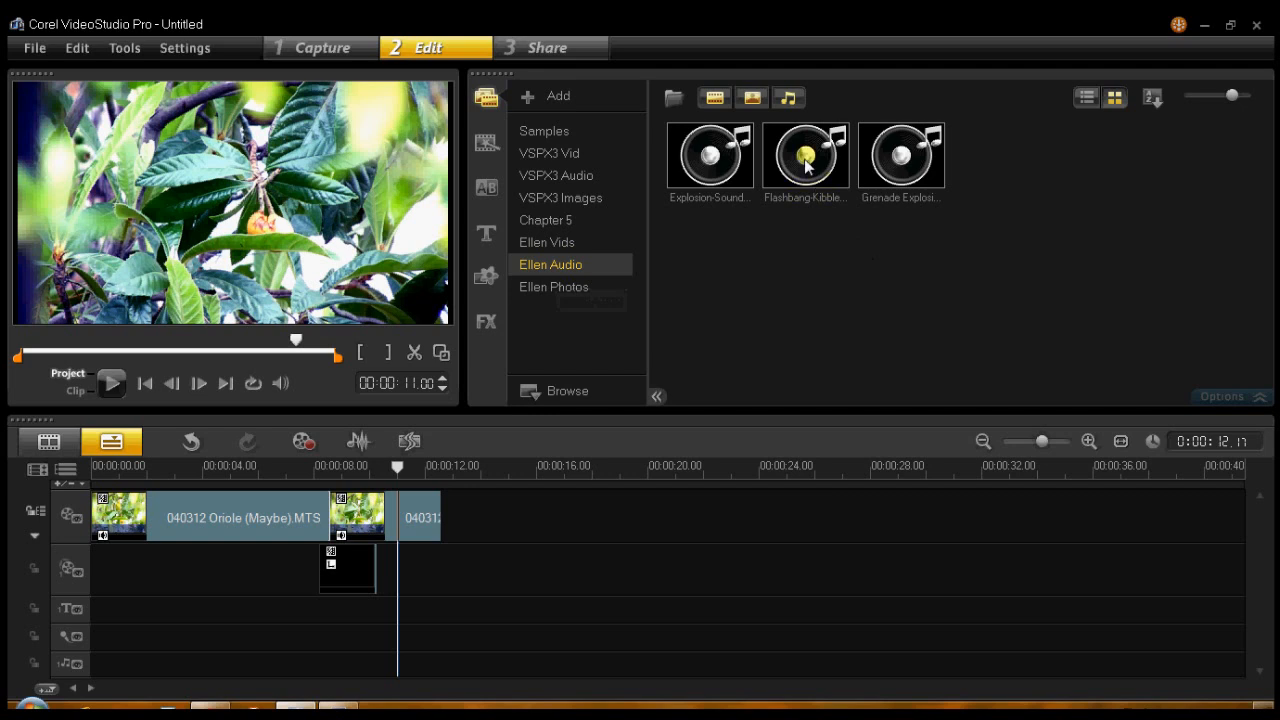
pyautogui.moveTo(812, 158); pyautogui.dragTo(322, 663)
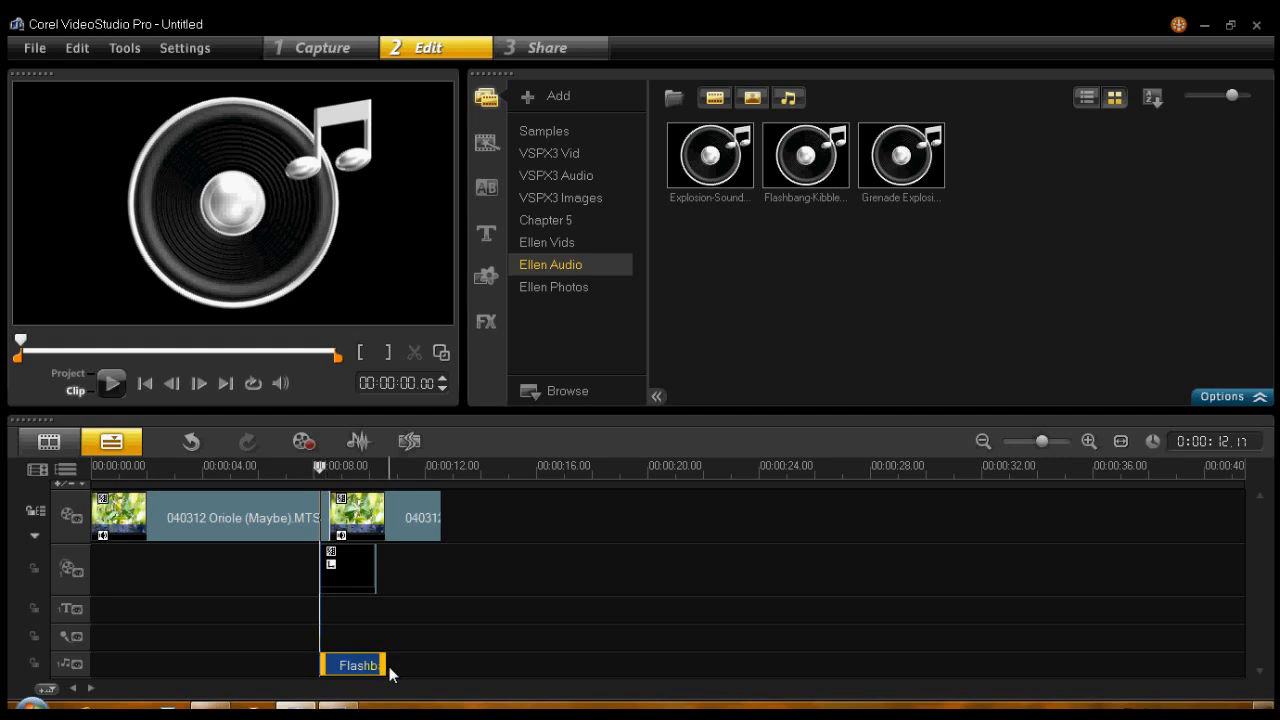
pyautogui.click(303, 466)
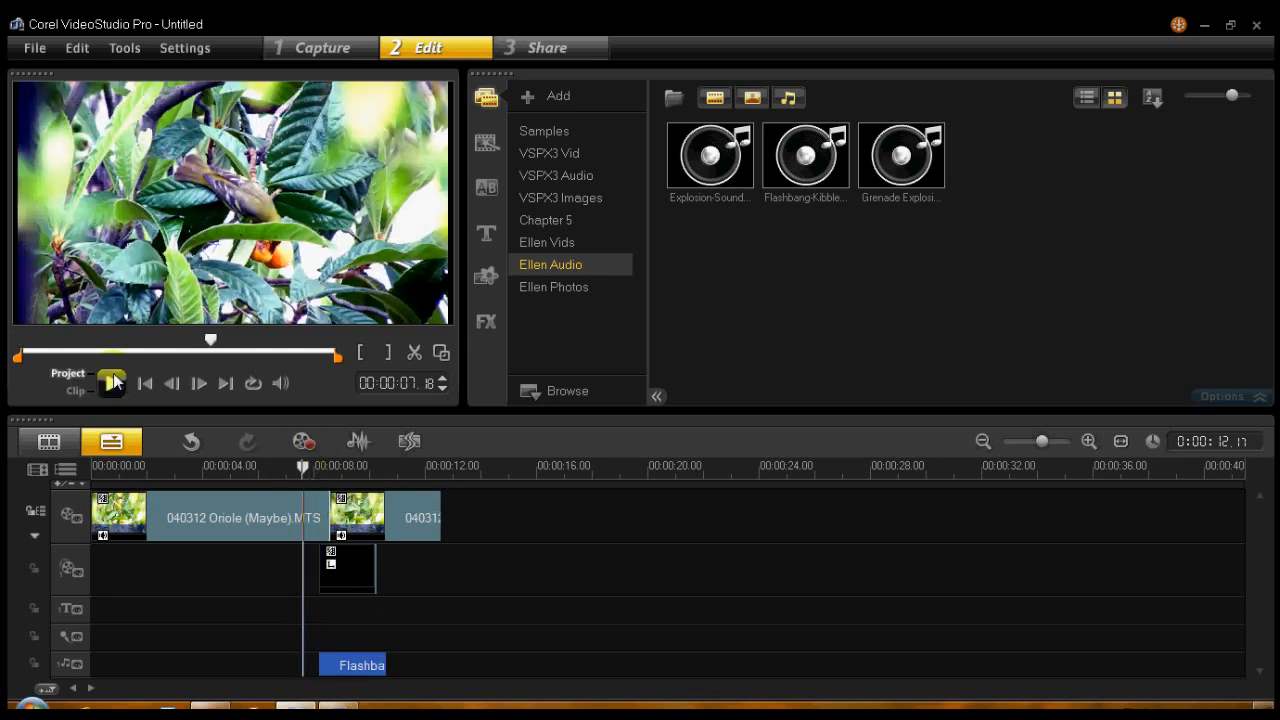
# - Play the project from 00:00:07.18, then again from 00:00:06.13 through to the end
pyautogui.press('space')
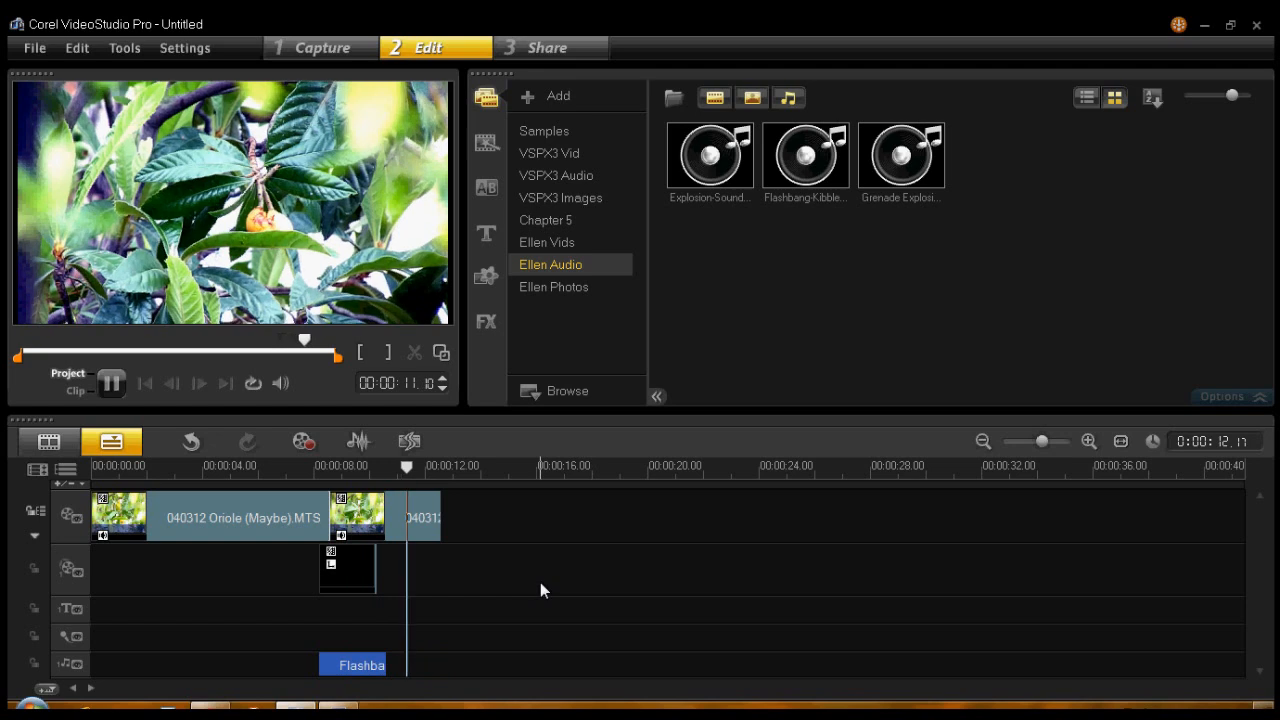
pyautogui.click(270, 464)
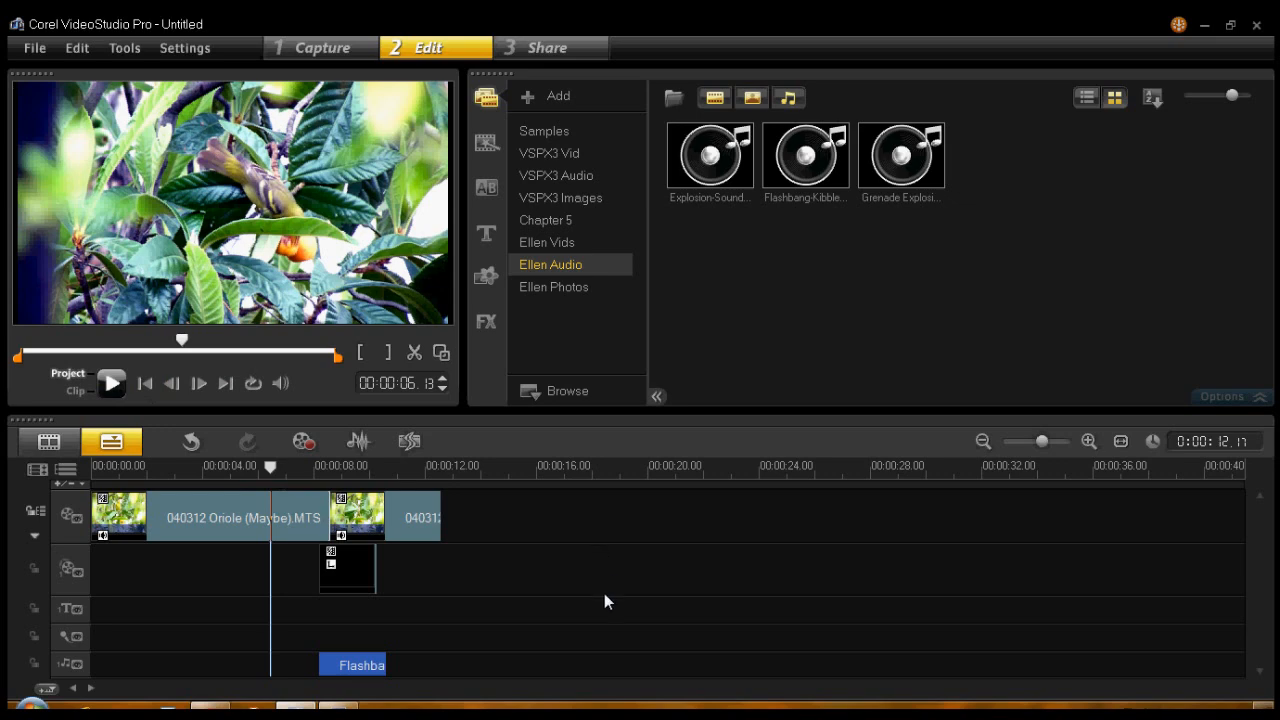
pyautogui.press('space')
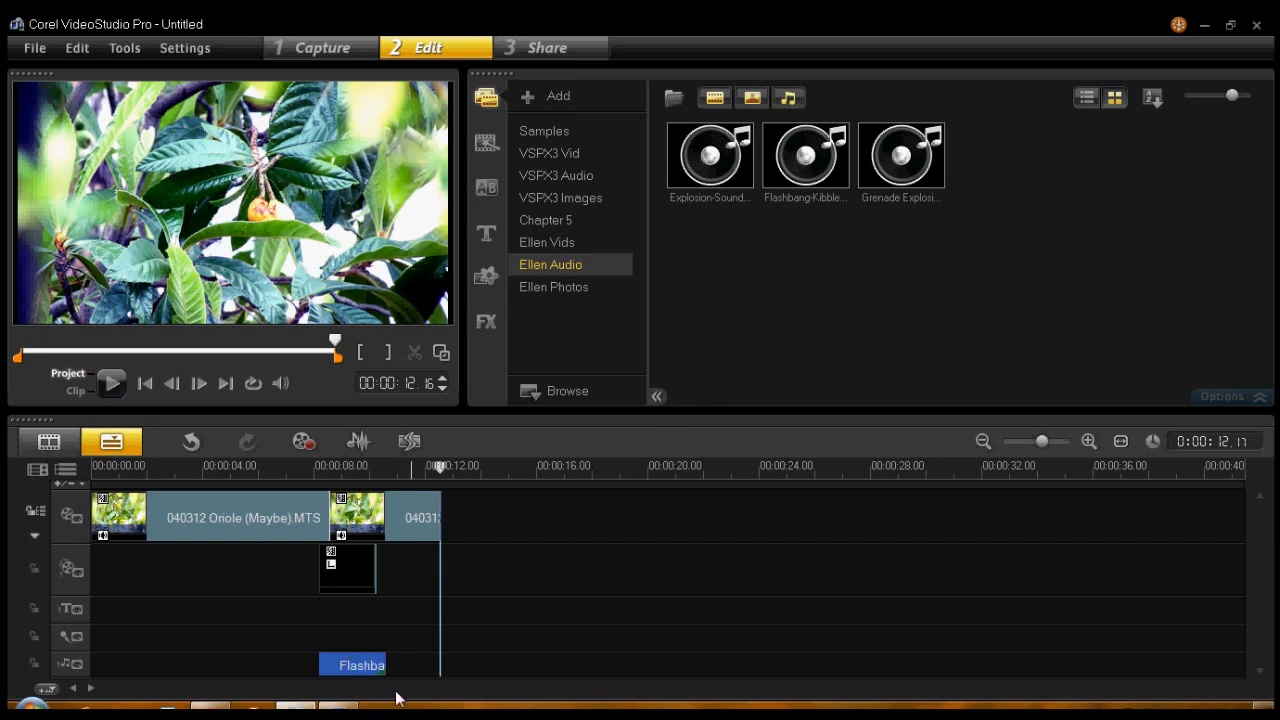
# - Review the audio filters available for the Flashbang clip on the music track, then leave without applying any
pyautogui.click(368, 668)
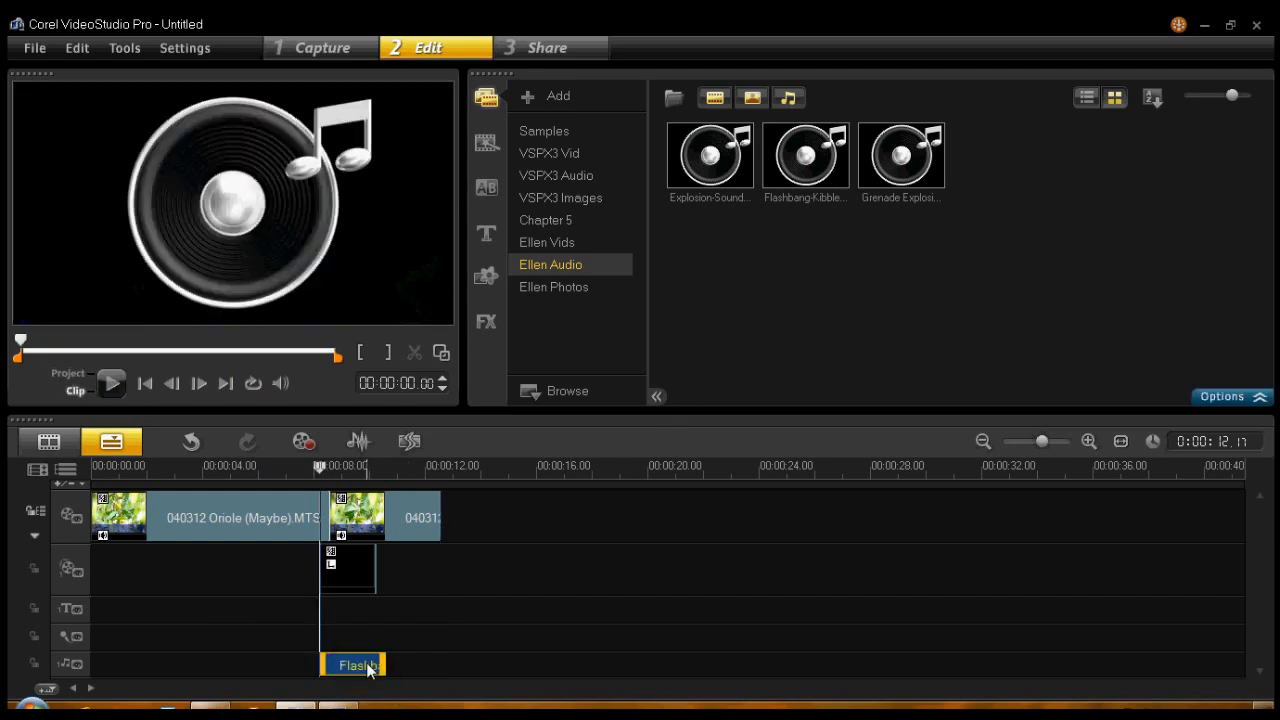
pyautogui.click(1258, 397)
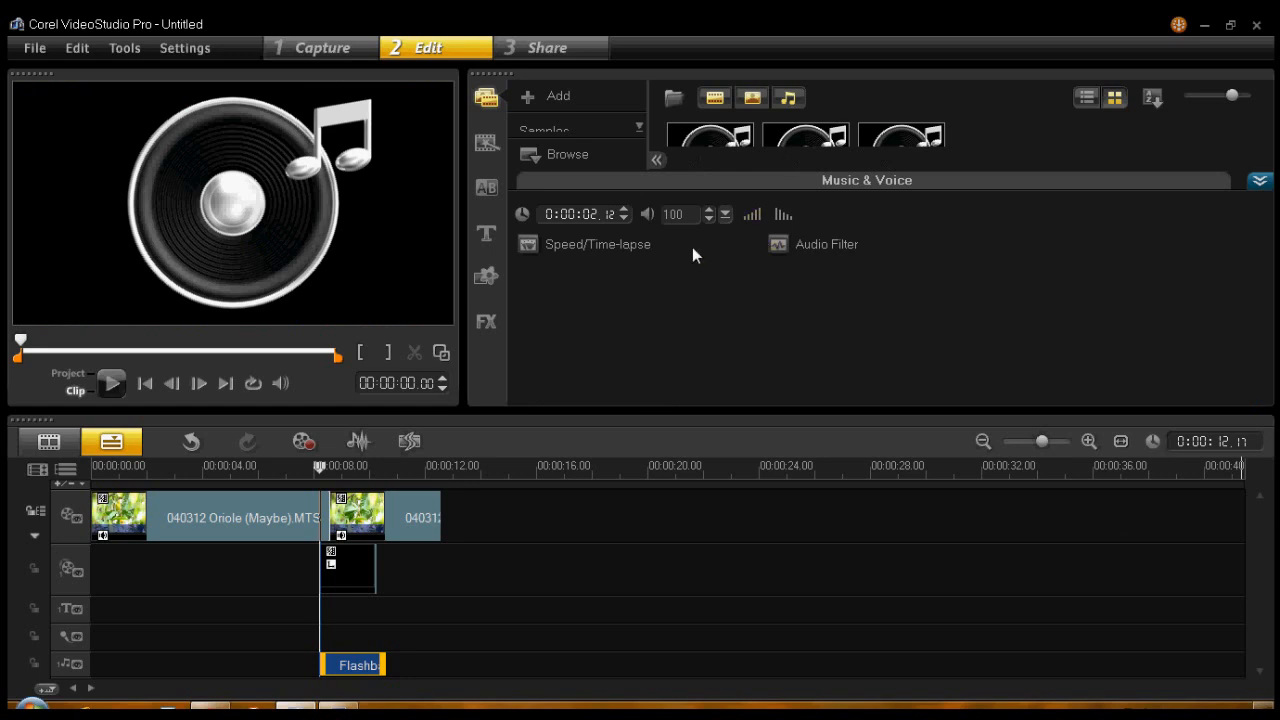
pyautogui.click(829, 242)
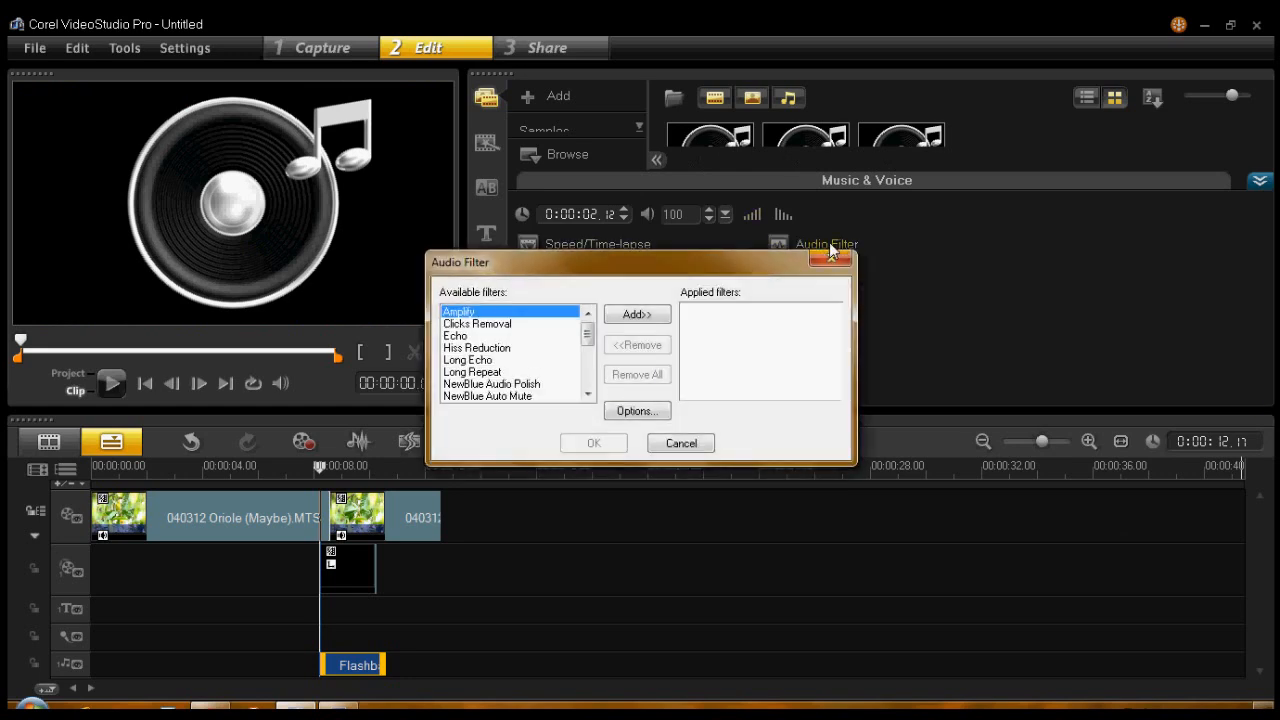
pyautogui.moveTo(592, 340)
pyautogui.mouseDown()
pyautogui.moveTo(590, 388)
pyautogui.moveTo(596, 332)
pyautogui.mouseUp()
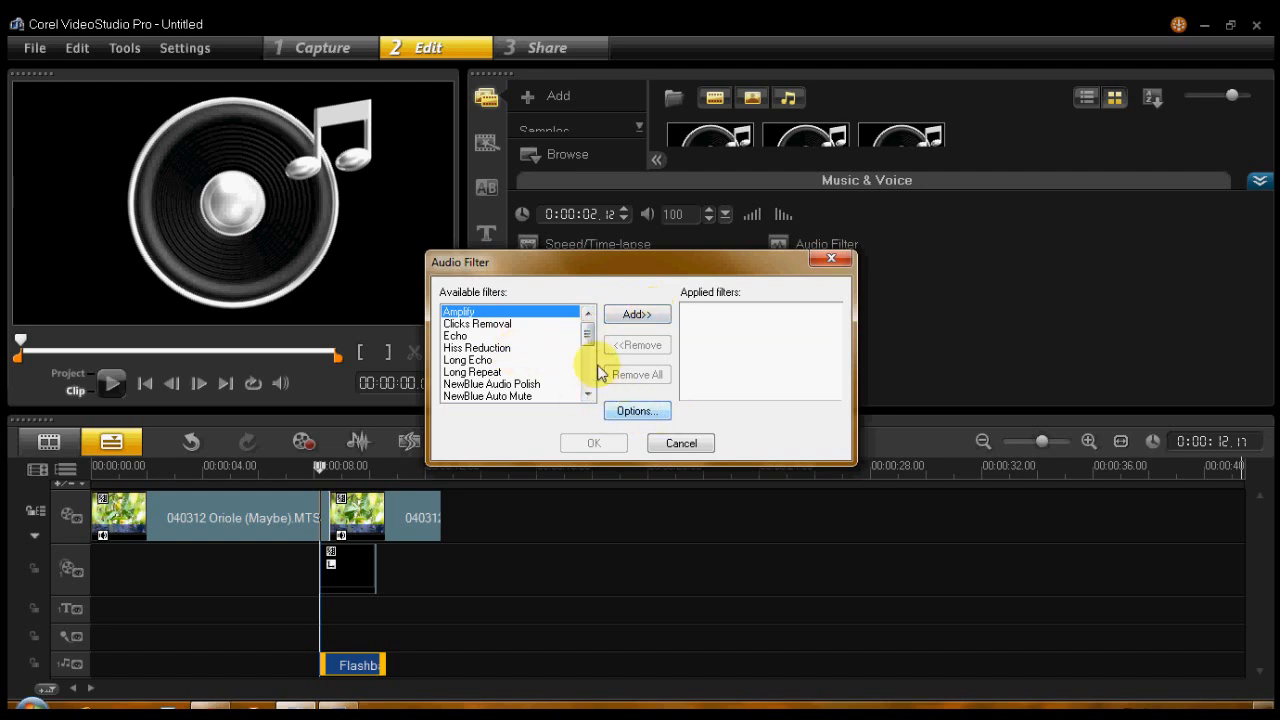
pyautogui.moveTo(587, 330); pyautogui.dragTo(587, 378)
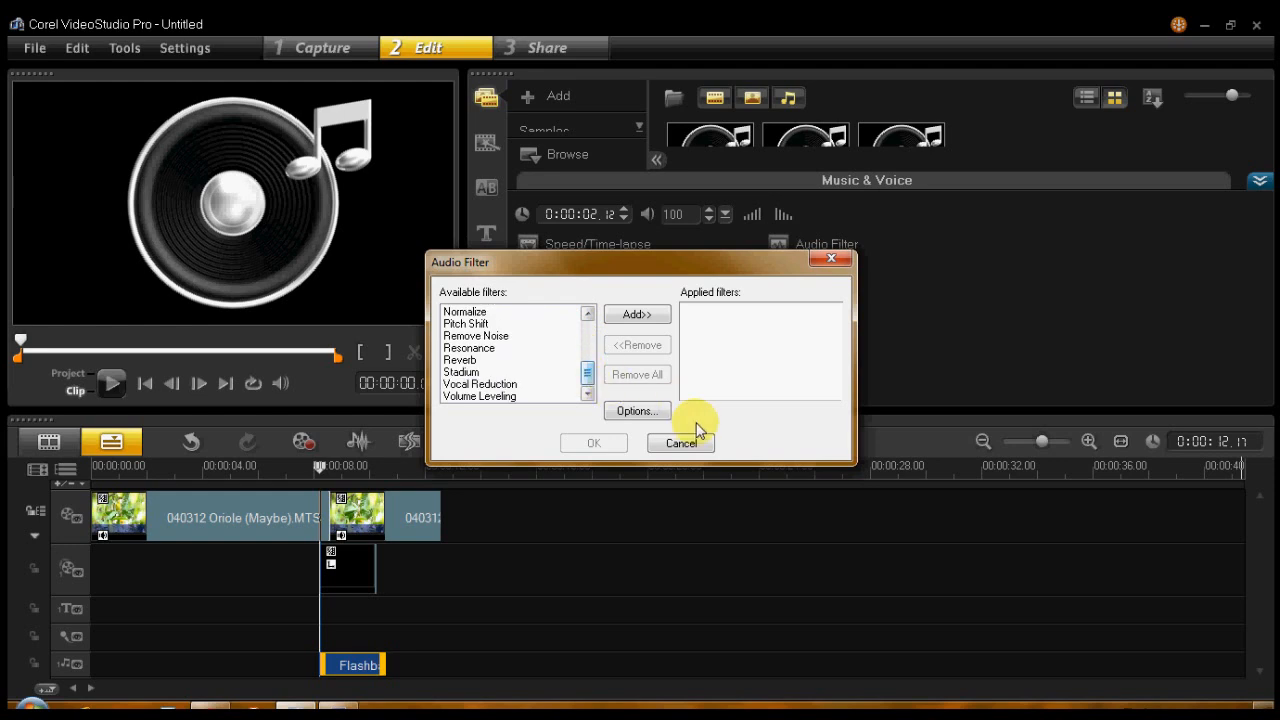
pyautogui.click(681, 443)
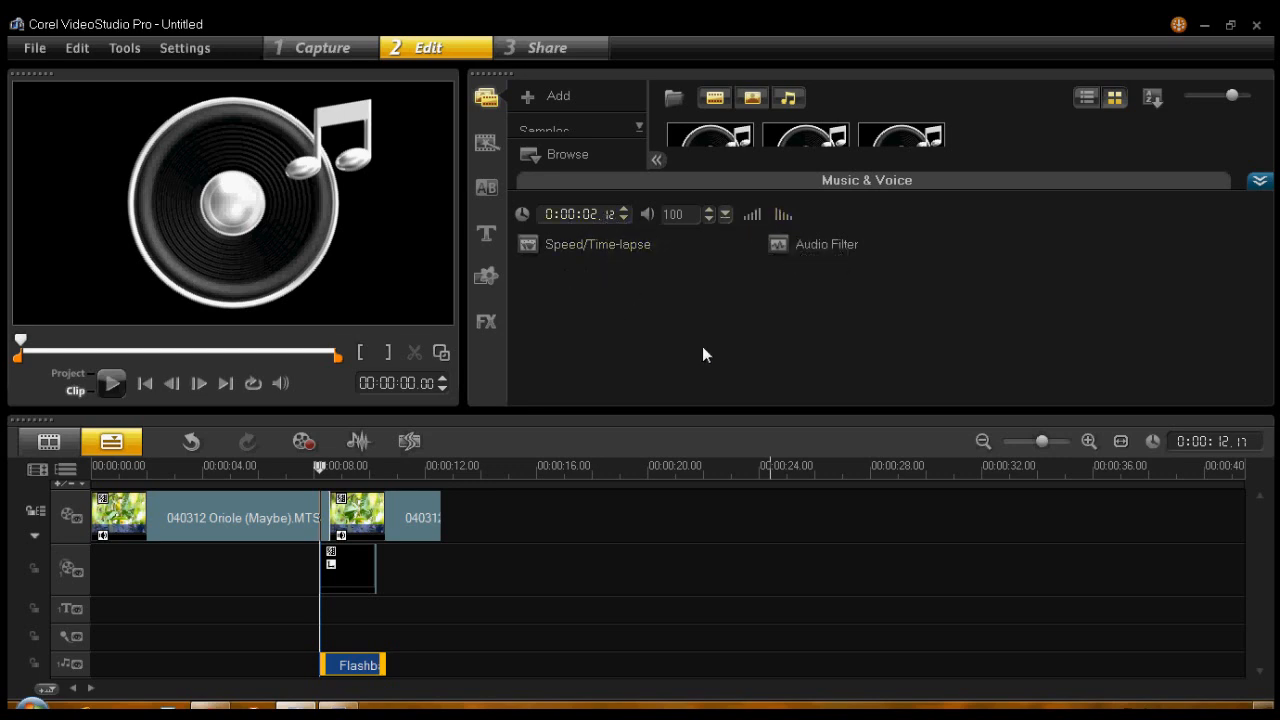
pyautogui.click(1259, 180)
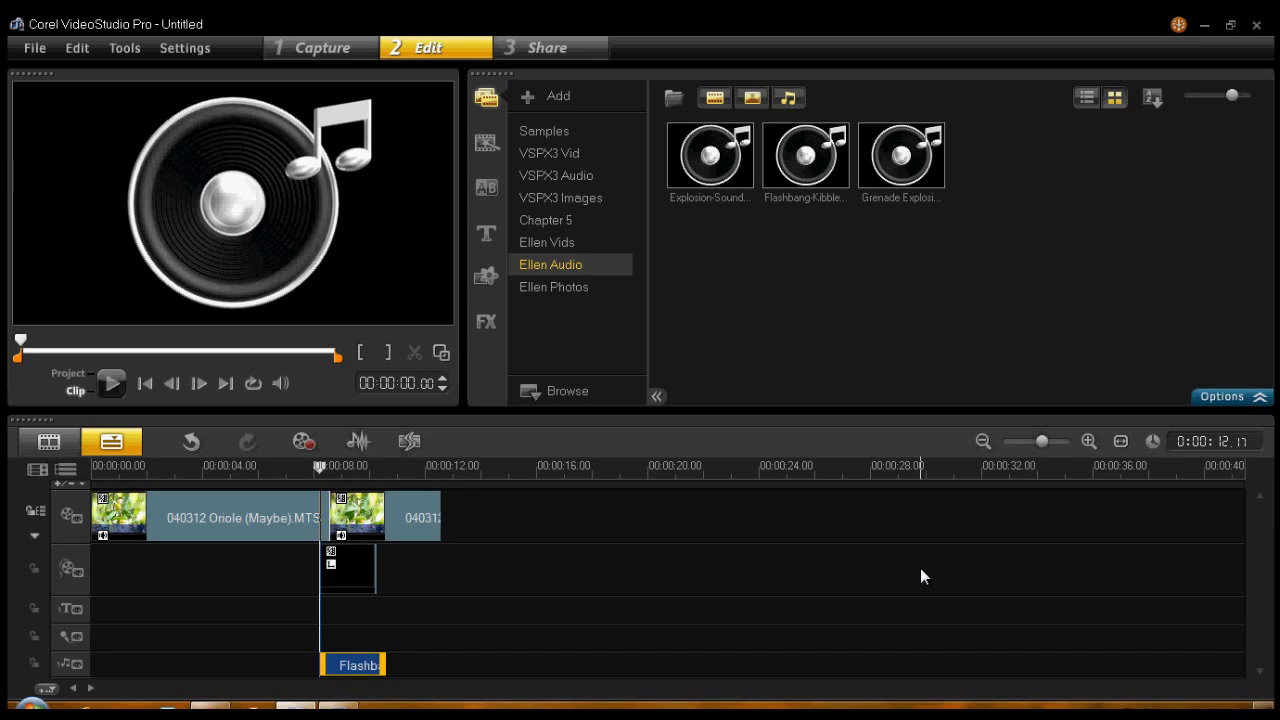
pyautogui.click(922, 575)
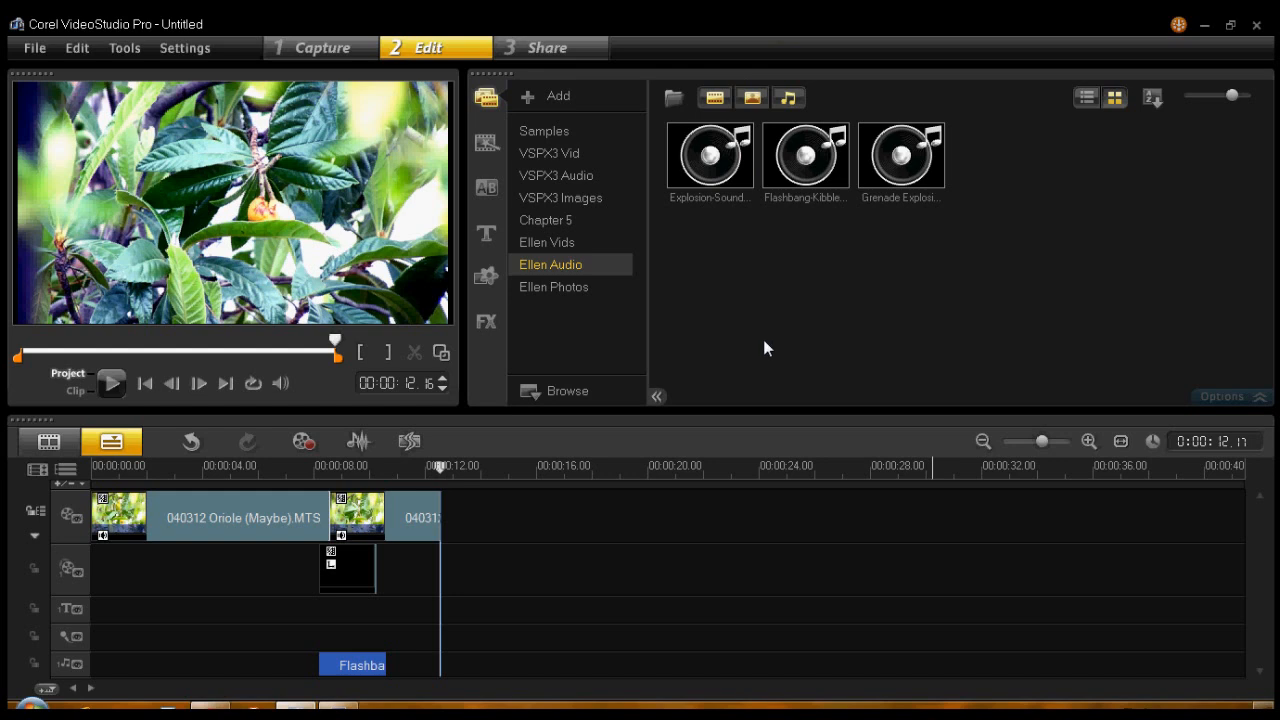
# - Start creating a video file of the project in the WMV HD 720 30p format
pyautogui.click(418, 515)
pyautogui.click(548, 48)
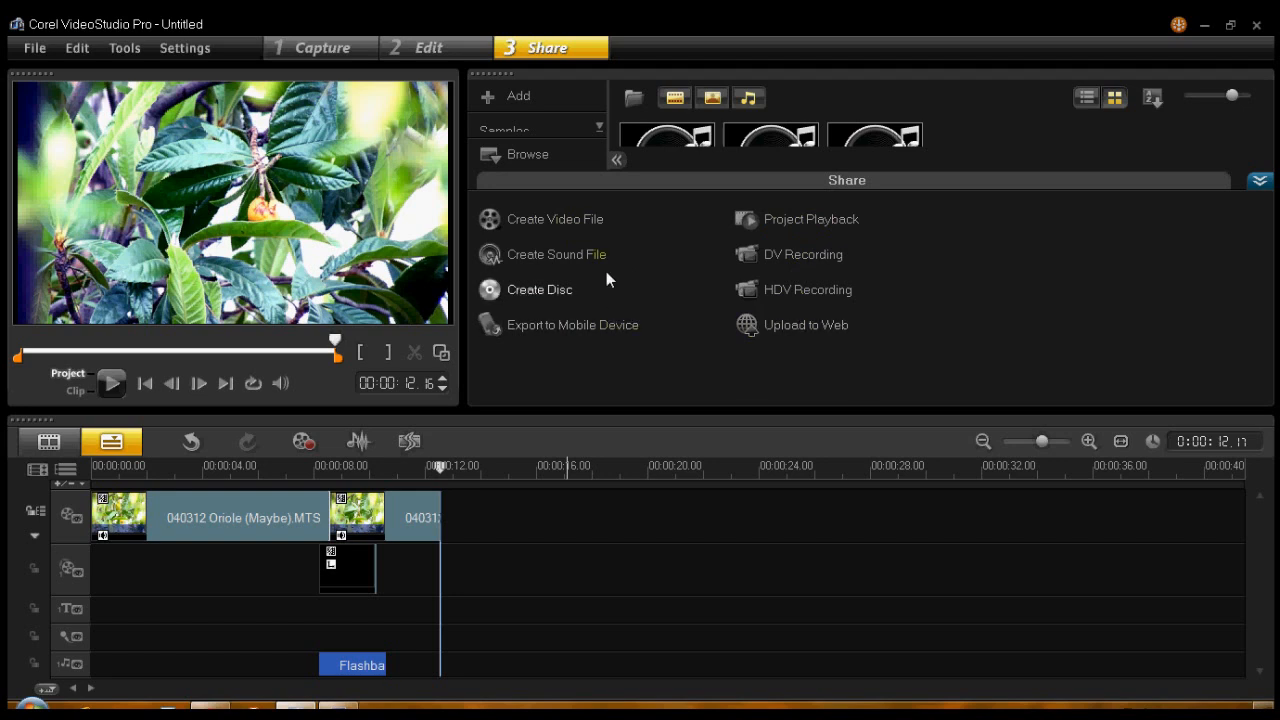
pyautogui.click(561, 219)
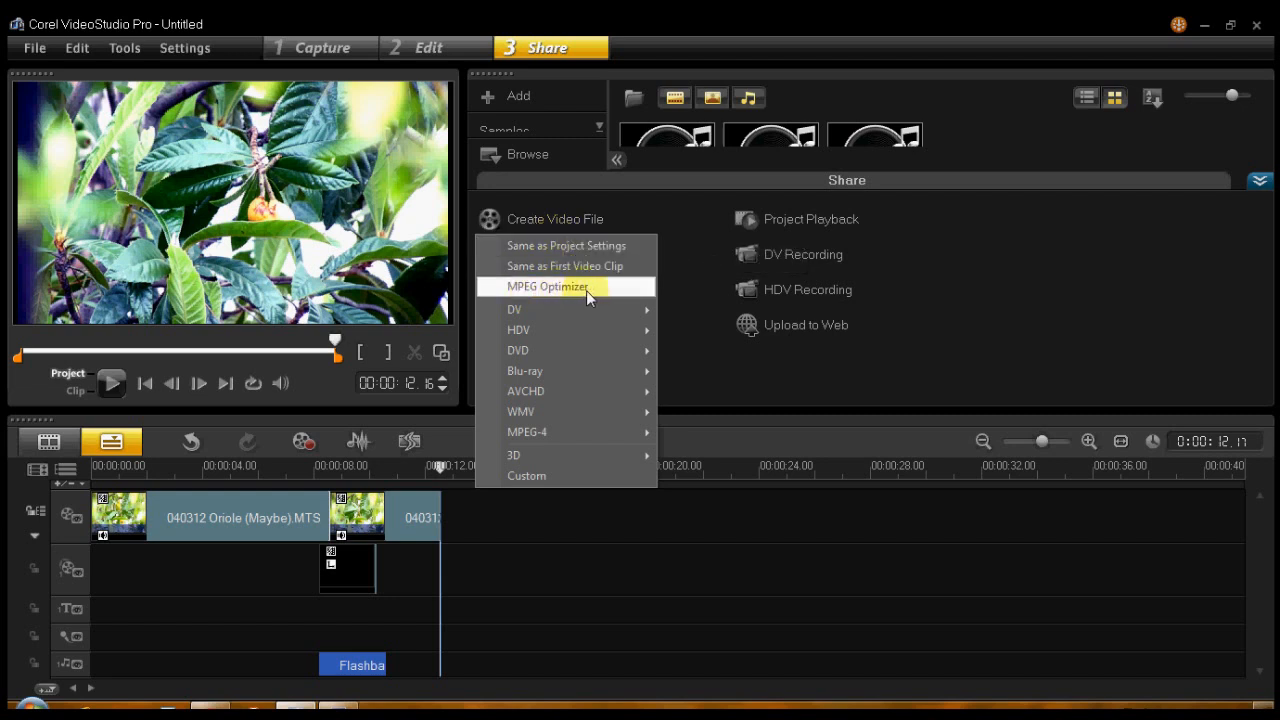
pyautogui.moveTo(554, 437)
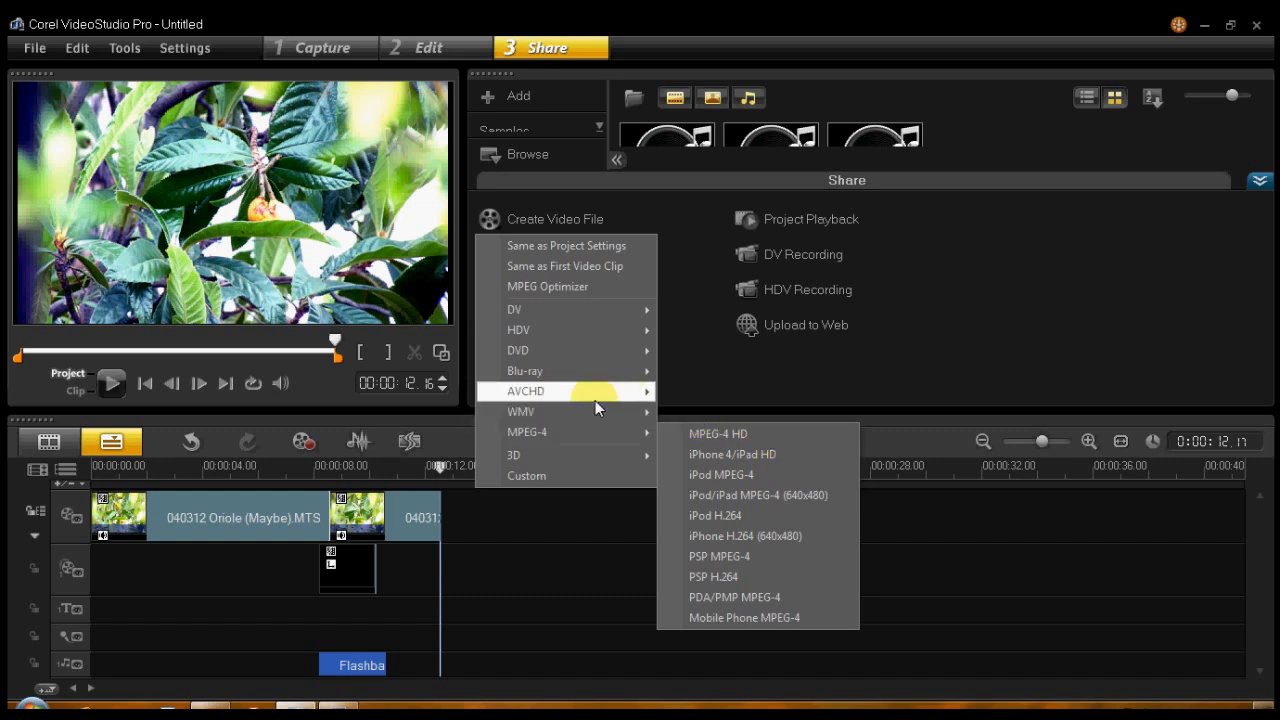
pyautogui.moveTo(585, 419)
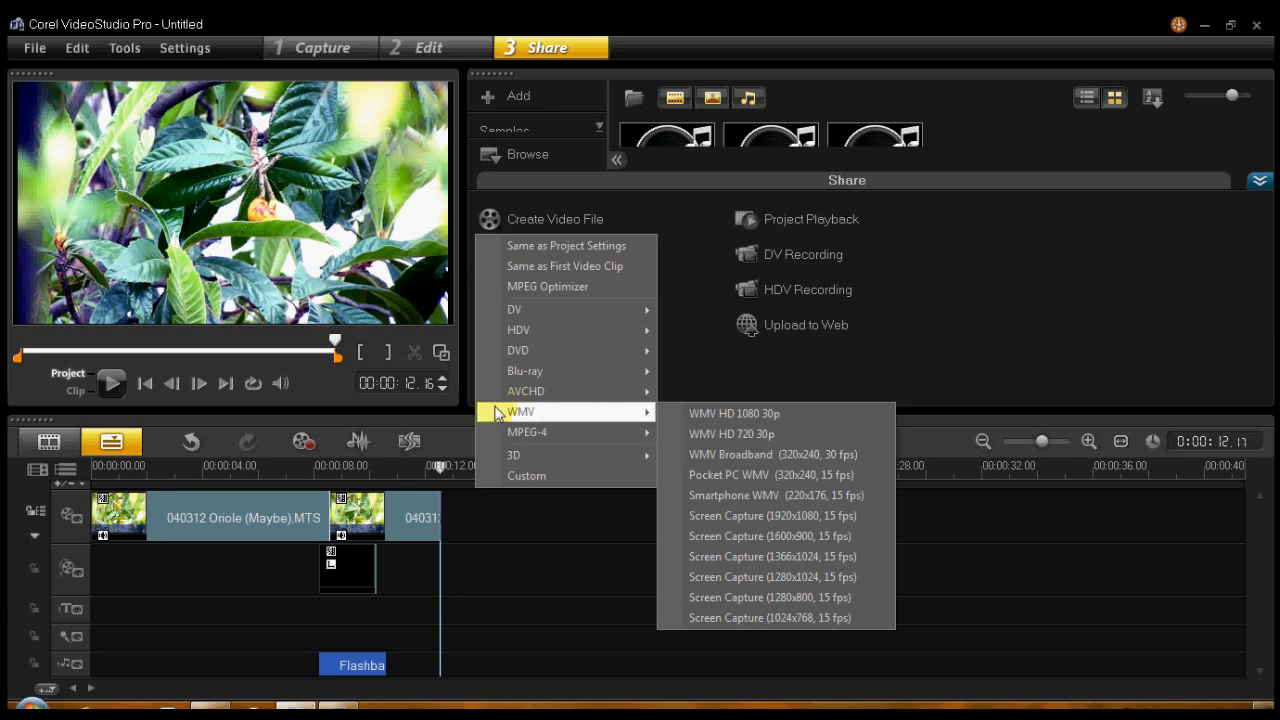
pyautogui.click(754, 434)
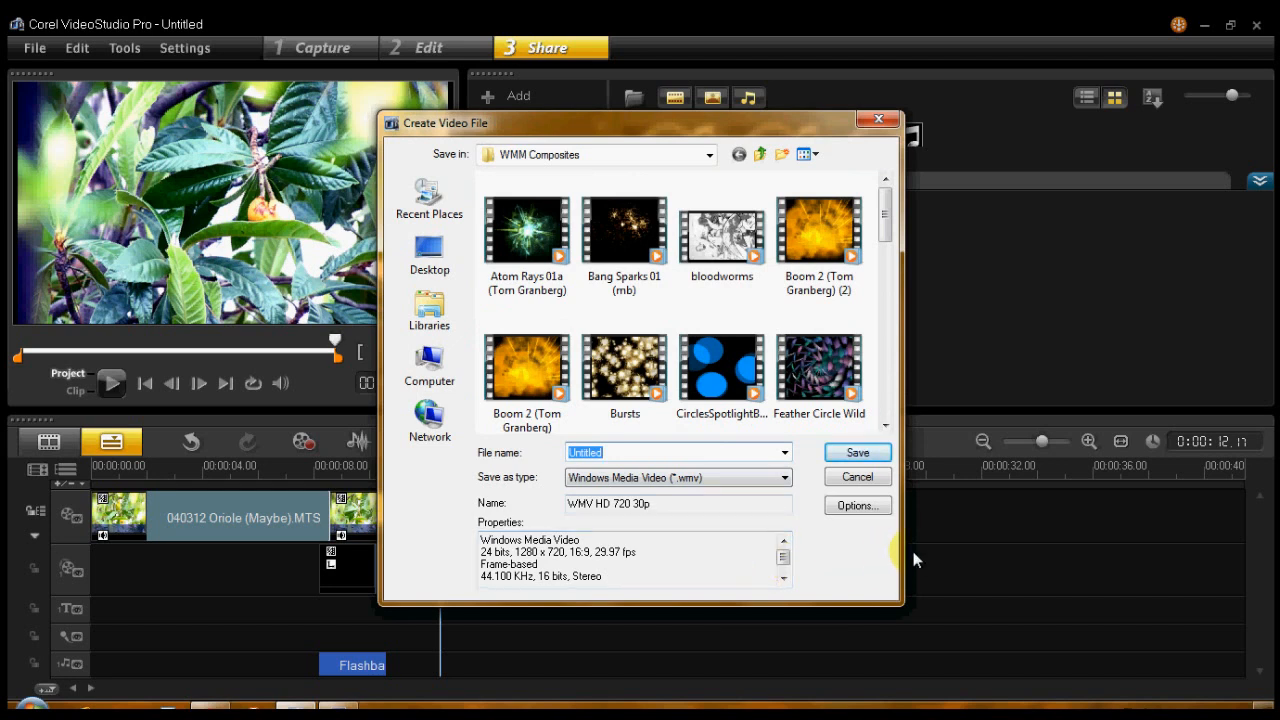
# - Name the exported video VSP X5 Chroma Key Frame in the WMM Composites folder
pyautogui.write('VSP X5 Chroma Key Frame')
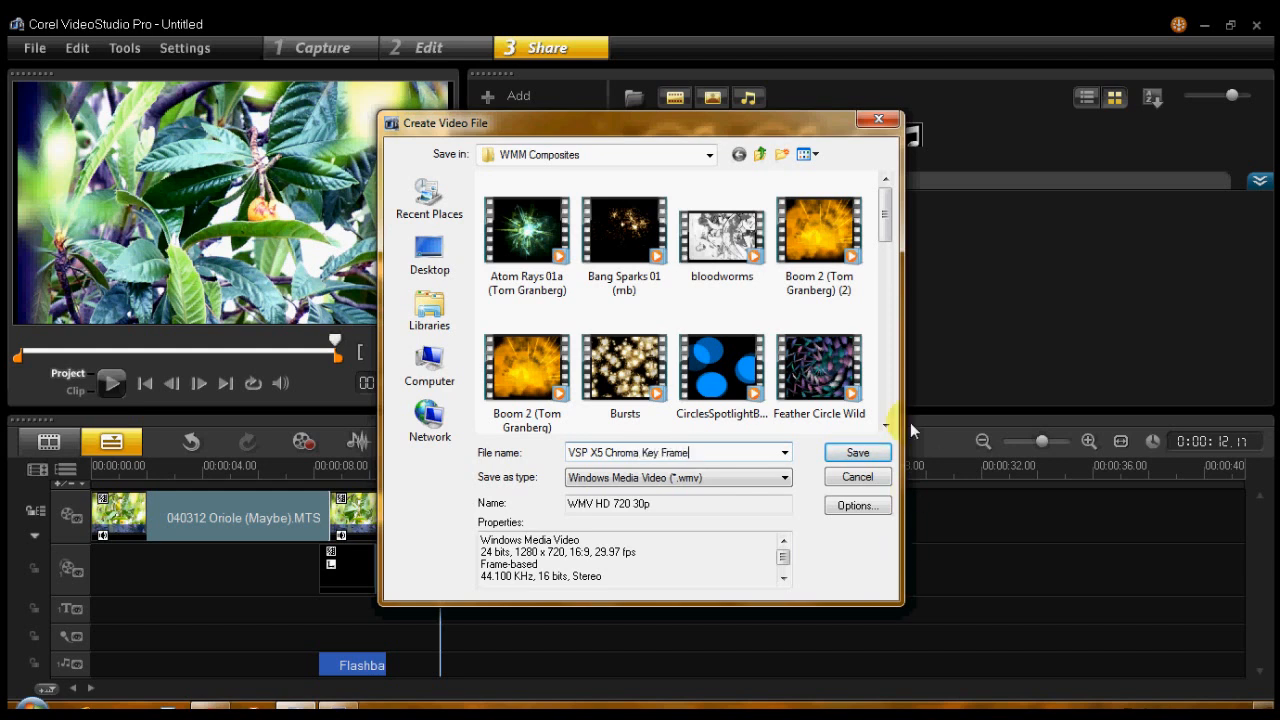
pyautogui.click(859, 454)
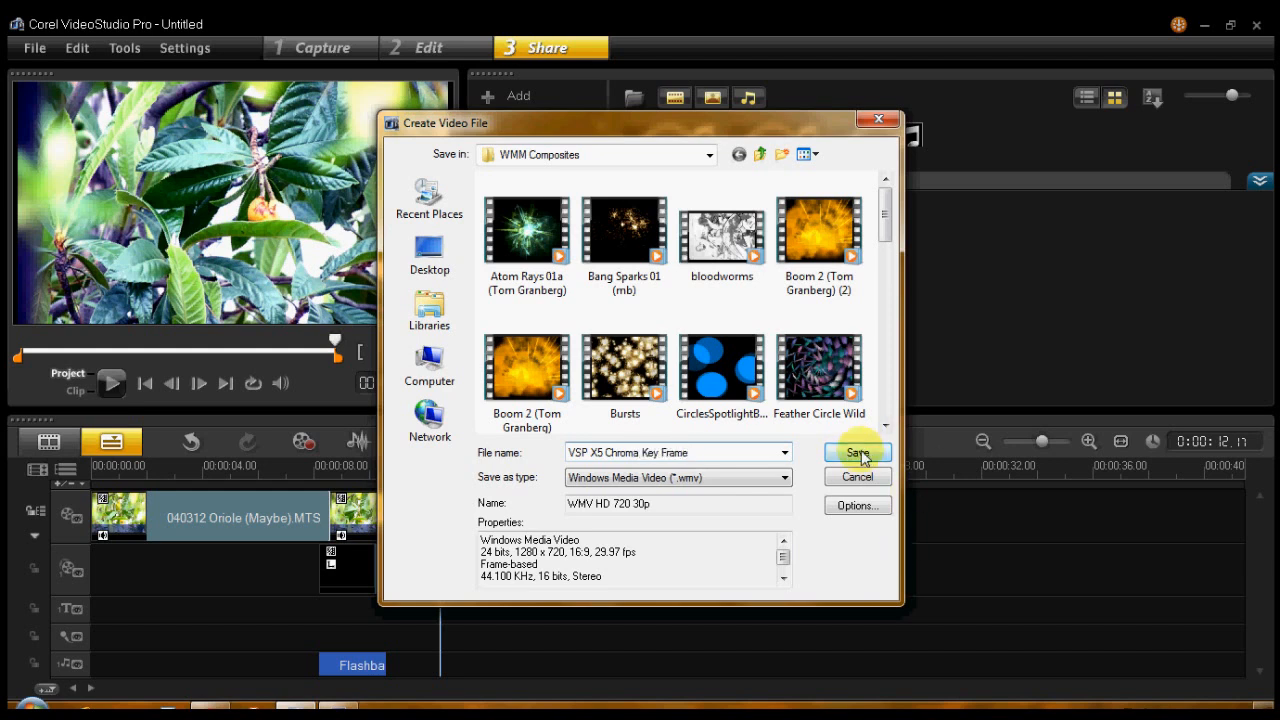
pyautogui.click(645, 388)
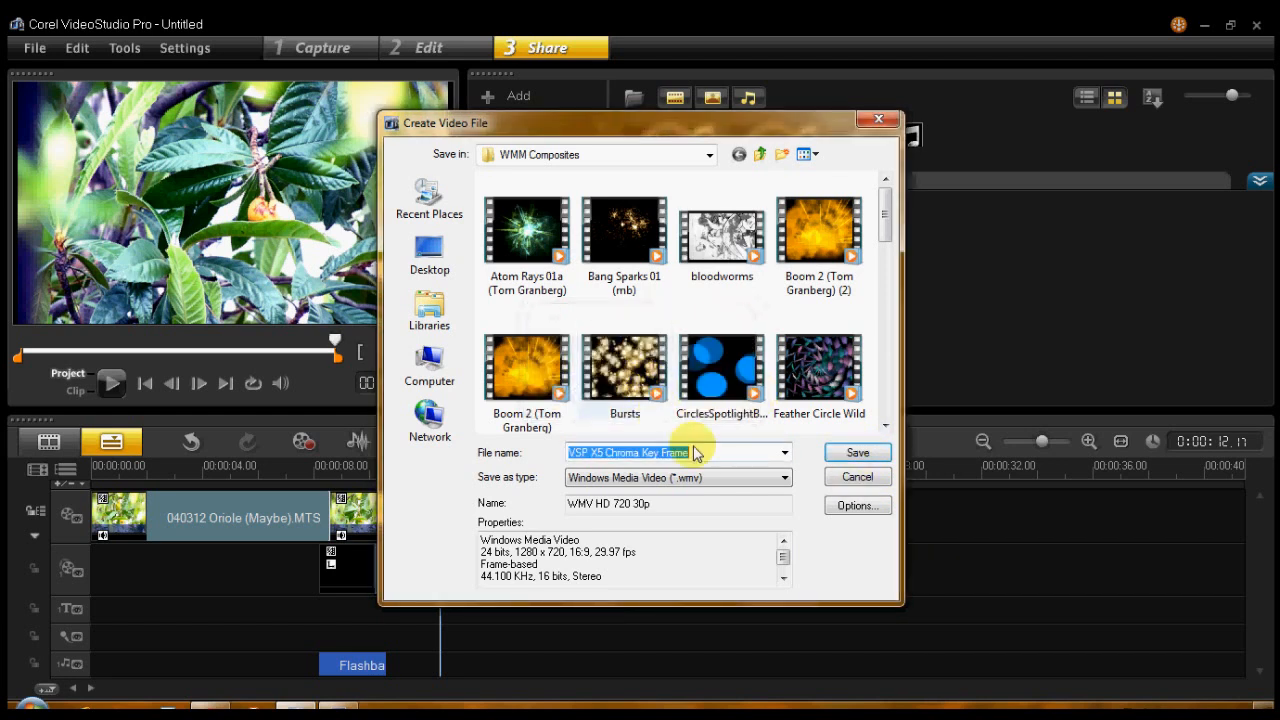
# - Turn off playing the file after creating it in the export options and save the video file
pyautogui.click(850, 506)
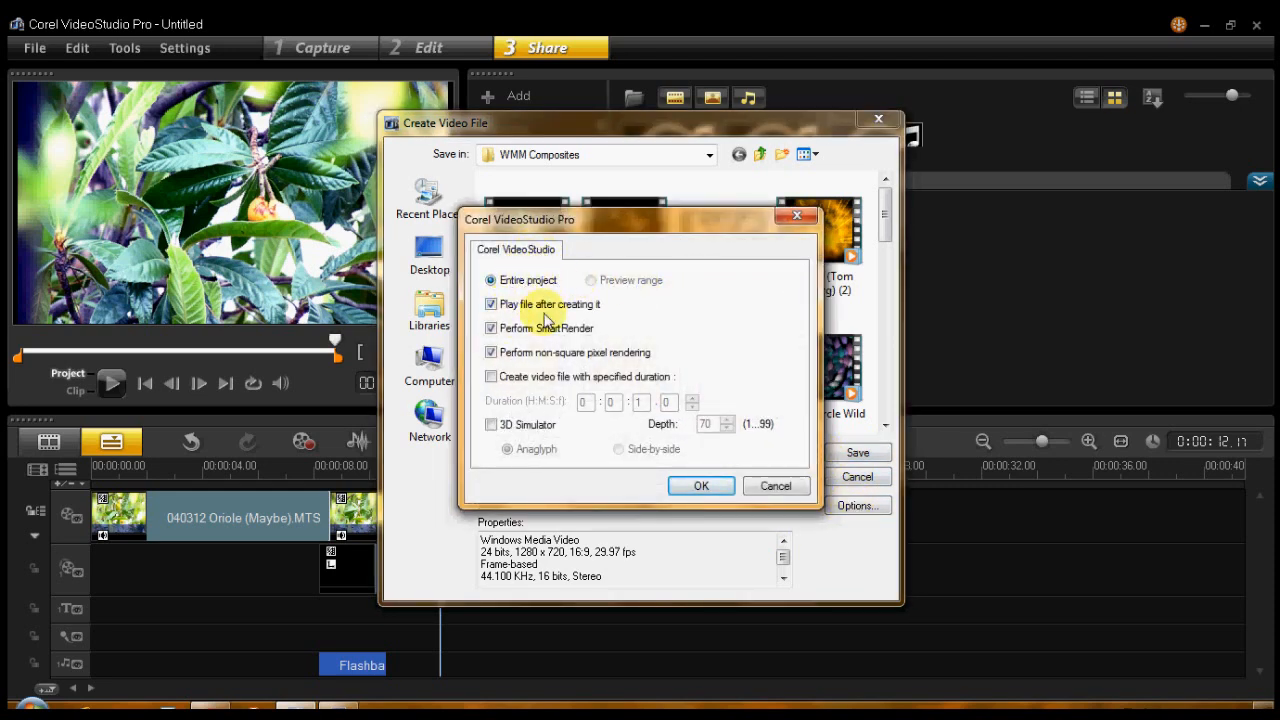
pyautogui.click(491, 304)
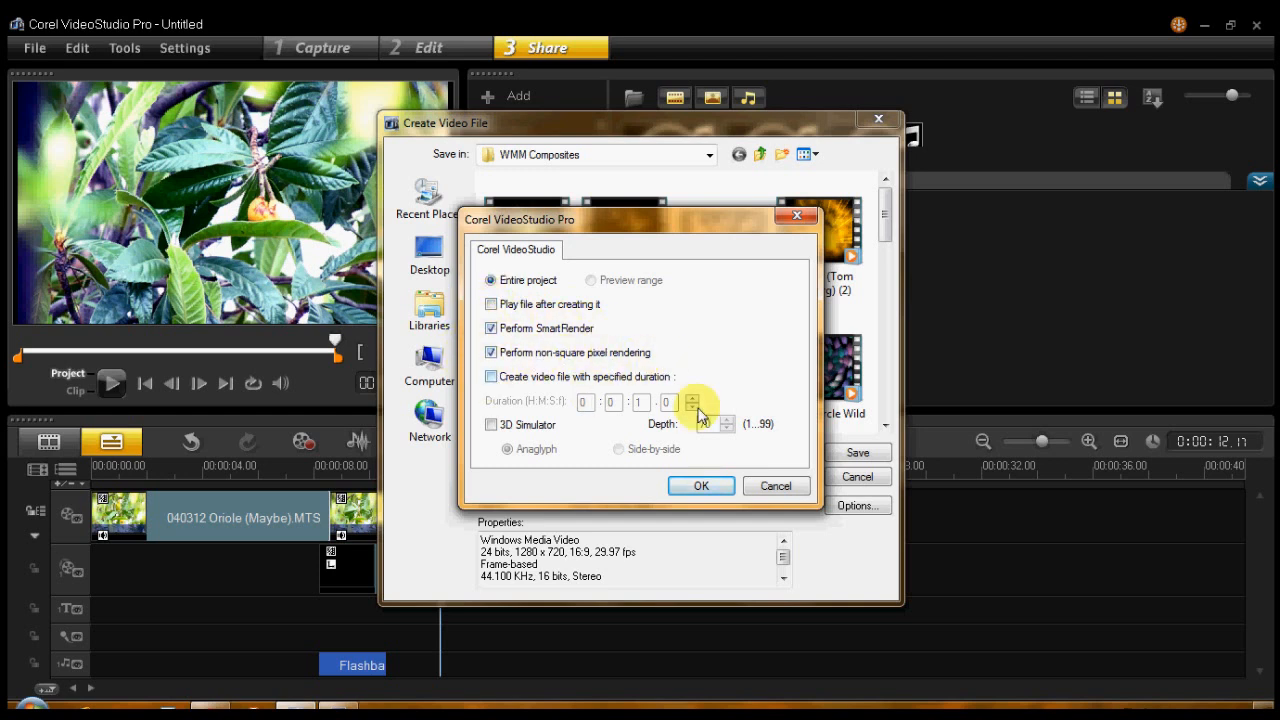
pyautogui.click(703, 487)
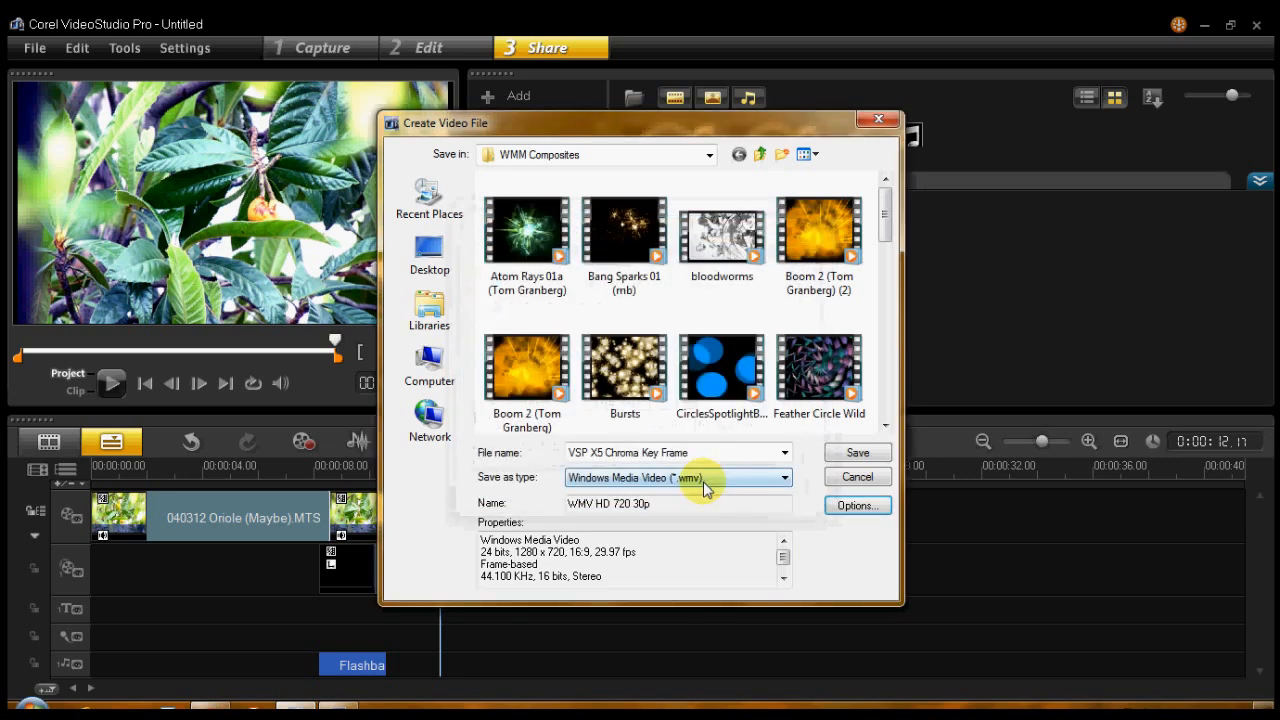
pyautogui.click(849, 455)
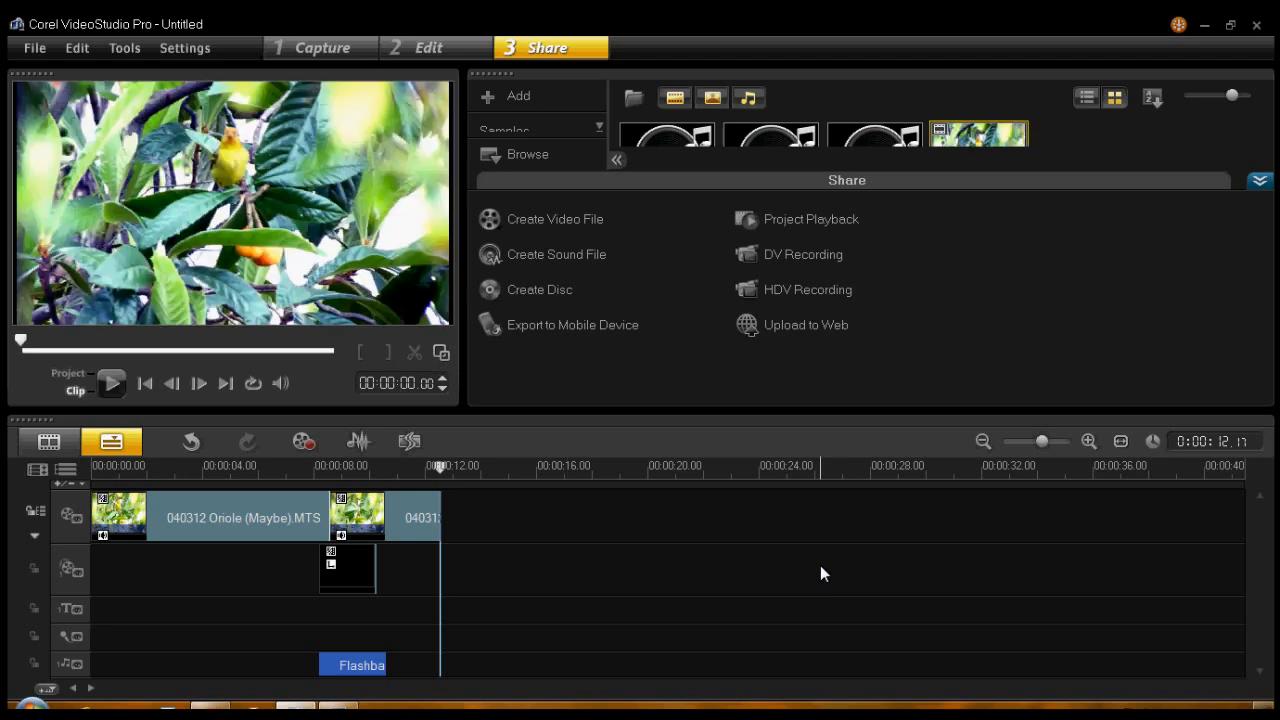
# - Switch the preview to the whole project and play it from the beginning
pyautogui.click(76, 372)
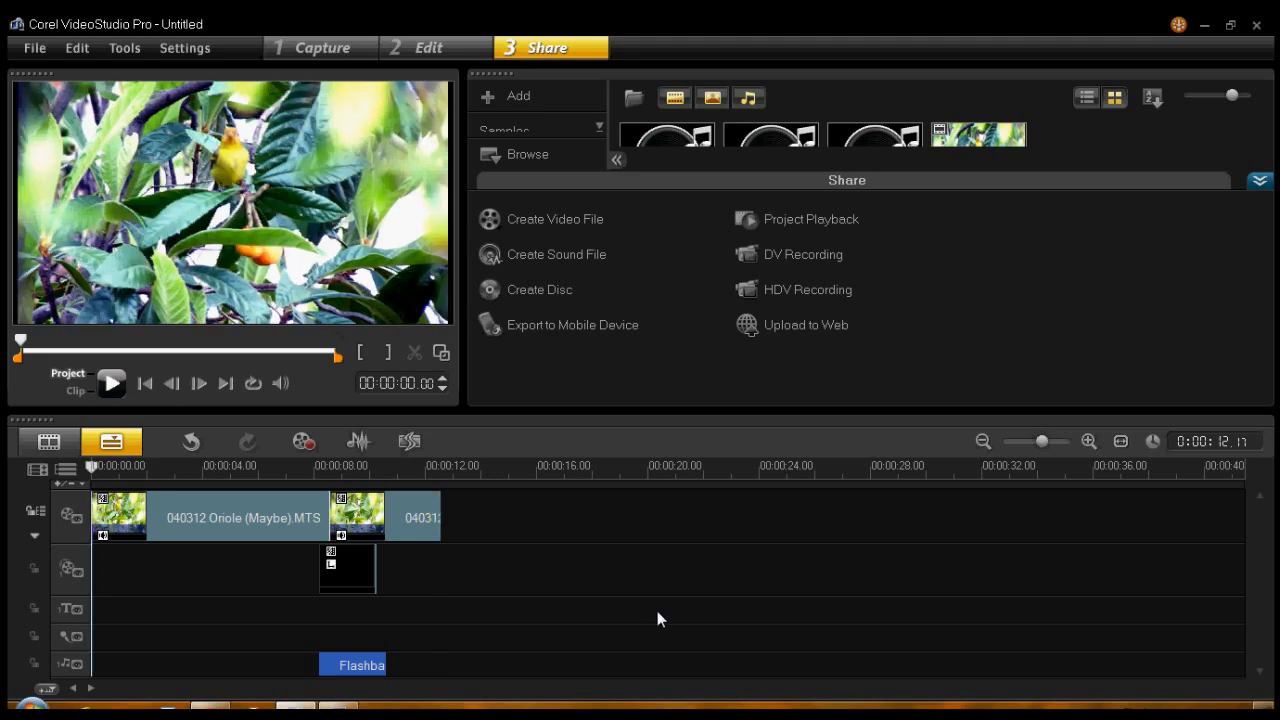
pyautogui.press('space')
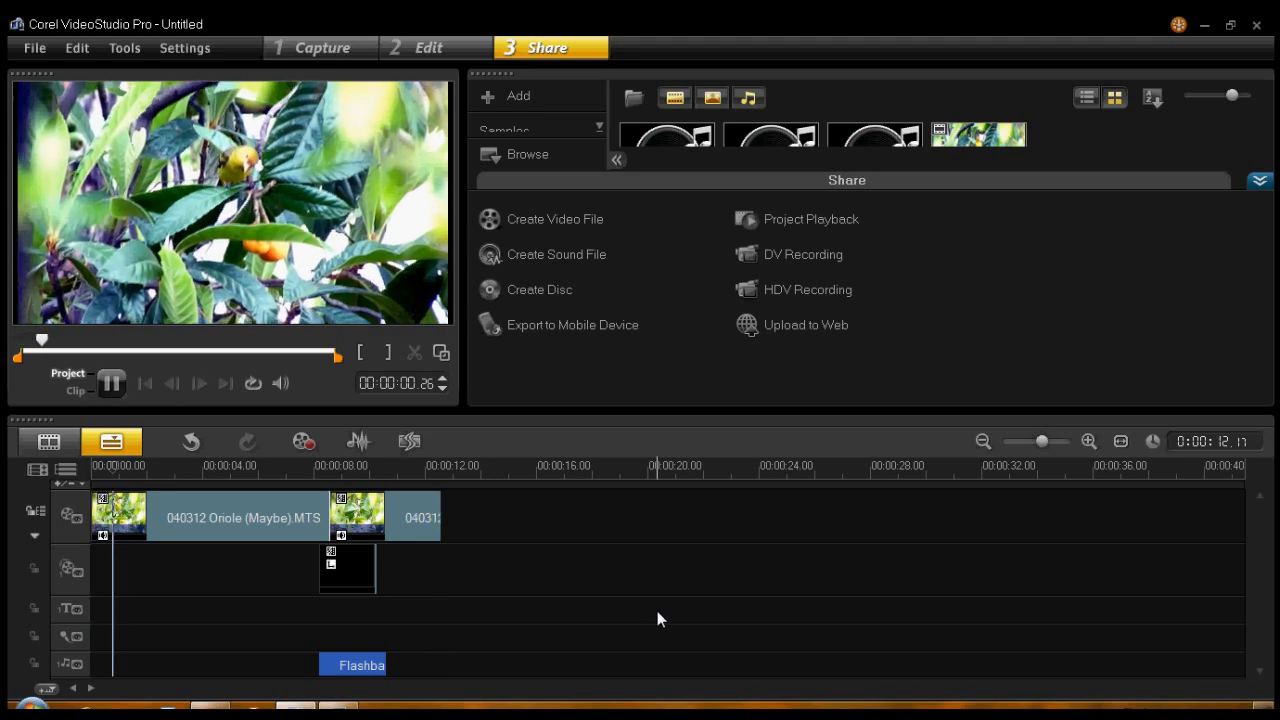